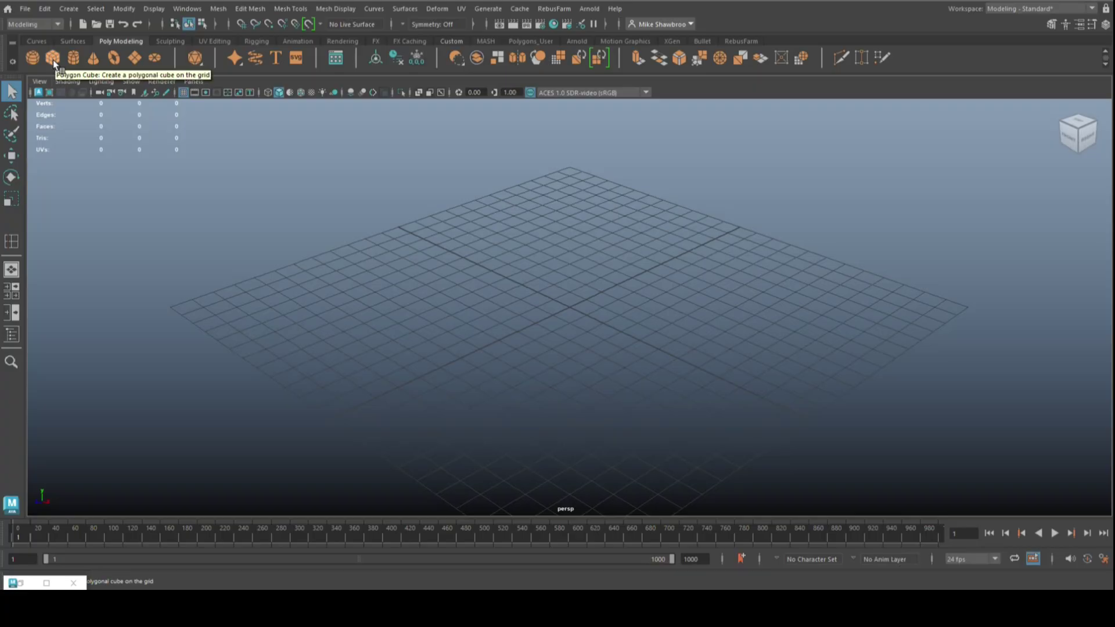
- Create a polygon cube and scale it into a long, thin bar
{"action": "left_click", "coordinate": [54, 60]}
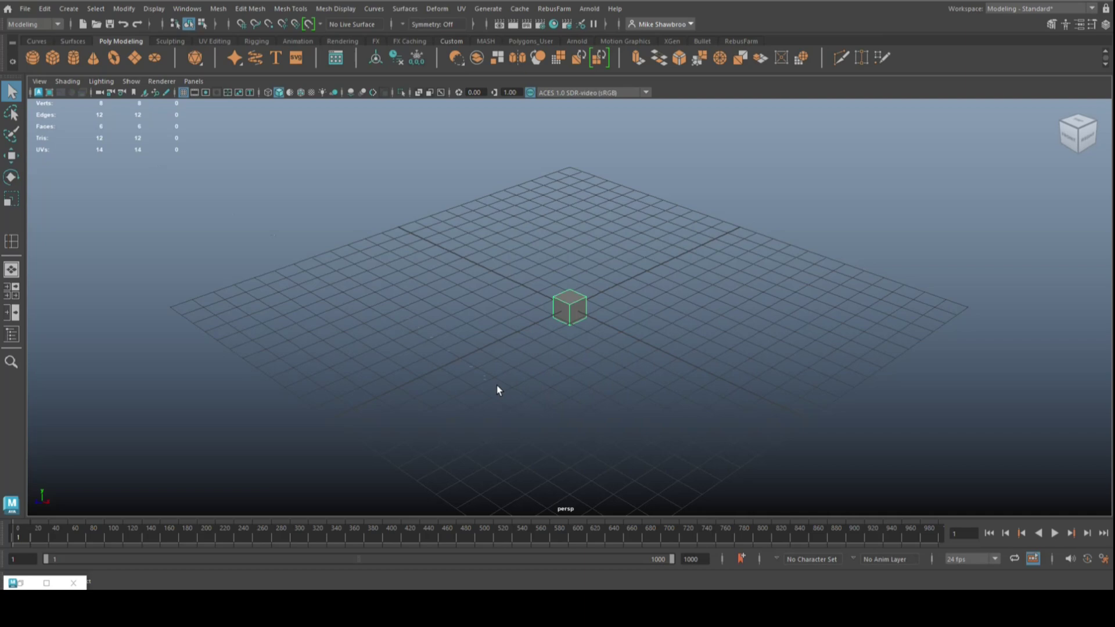
{"action": "key", "text": "r"}
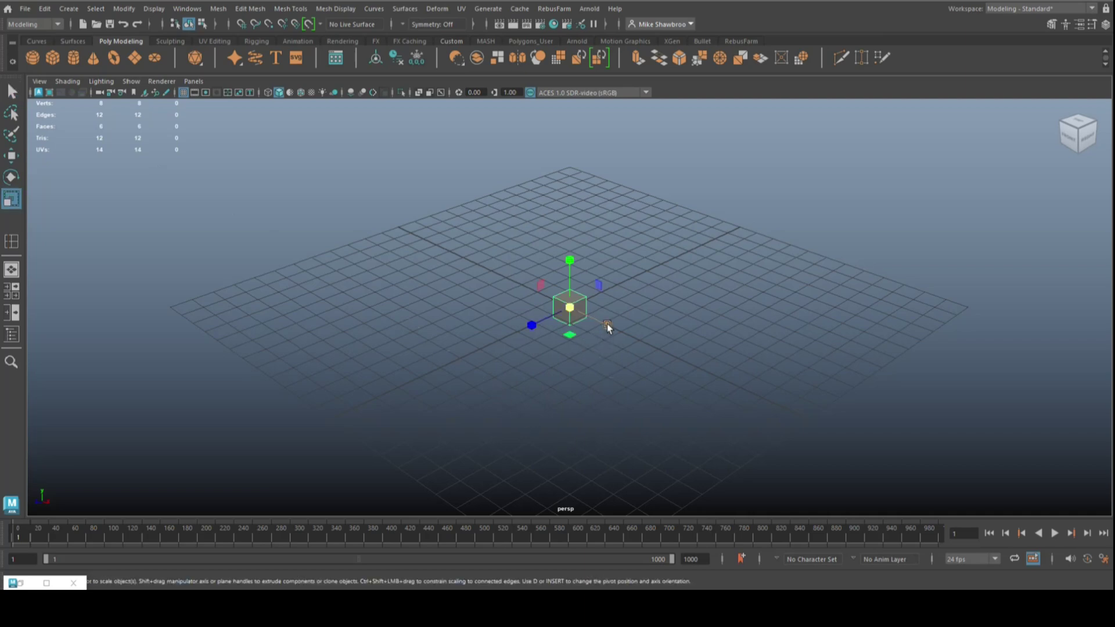
{"action": "left_click_drag", "start_coordinate": [608, 323], "coordinate": [658, 368]}
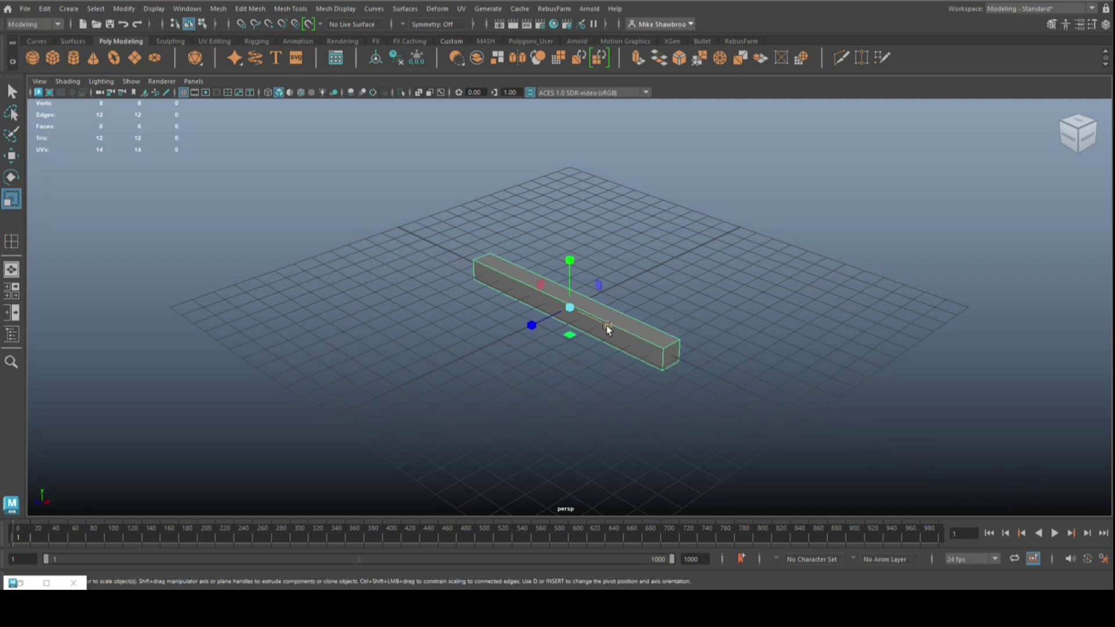
{"action": "left_click_drag", "start_coordinate": [608, 325], "coordinate": [657, 357]}
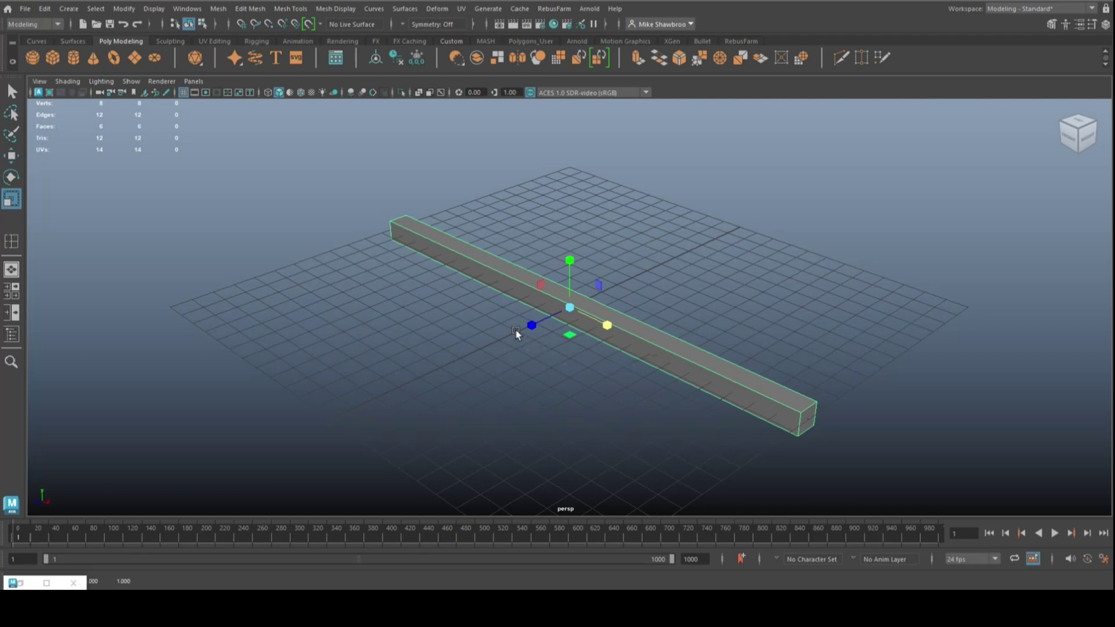
{"action": "left_click_drag", "start_coordinate": [530, 325], "coordinate": [574, 312]}
- Rotate the bar 90° around Y and move it toward the front right of the grid
{"action": "key", "text": "e"}
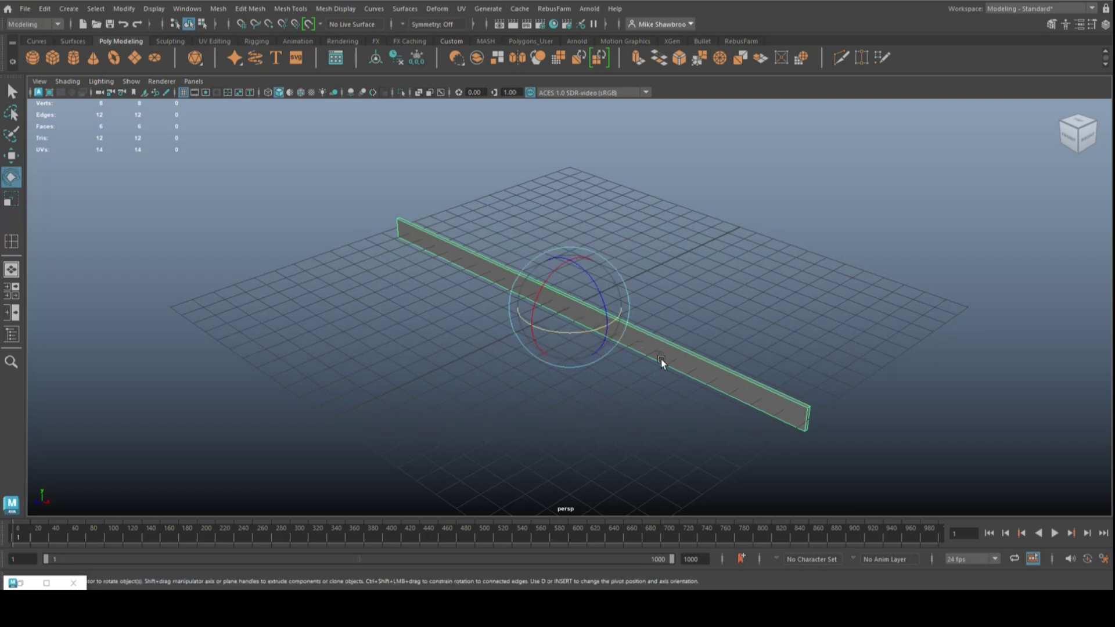
{"action": "left_click_drag", "start_coordinate": [549, 332], "coordinate": [621, 339]}
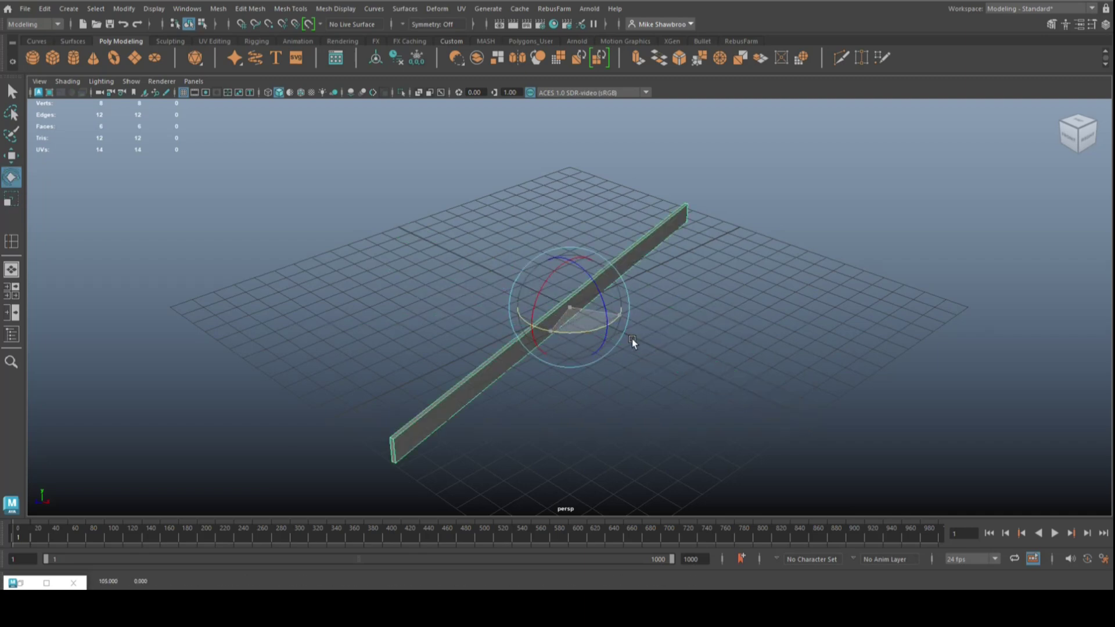
{"action": "key", "text": "w"}
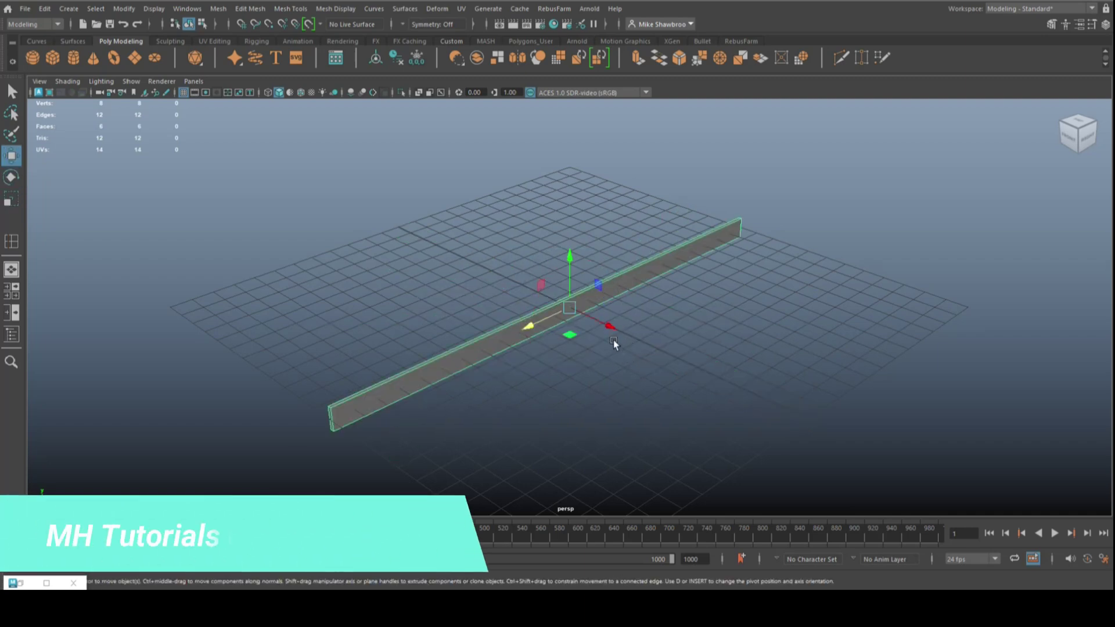
{"action": "left_click_drag", "start_coordinate": [608, 325], "coordinate": [854, 451]}
{"action": "scroll", "coordinate": [853, 450], "scroll_direction": "down", "scroll_amount": 2}
- From a side view, tilt the second beam 45° around the X axis
{"action": "scroll", "coordinate": [834, 398], "scroll_direction": "down", "scroll_amount": 3}
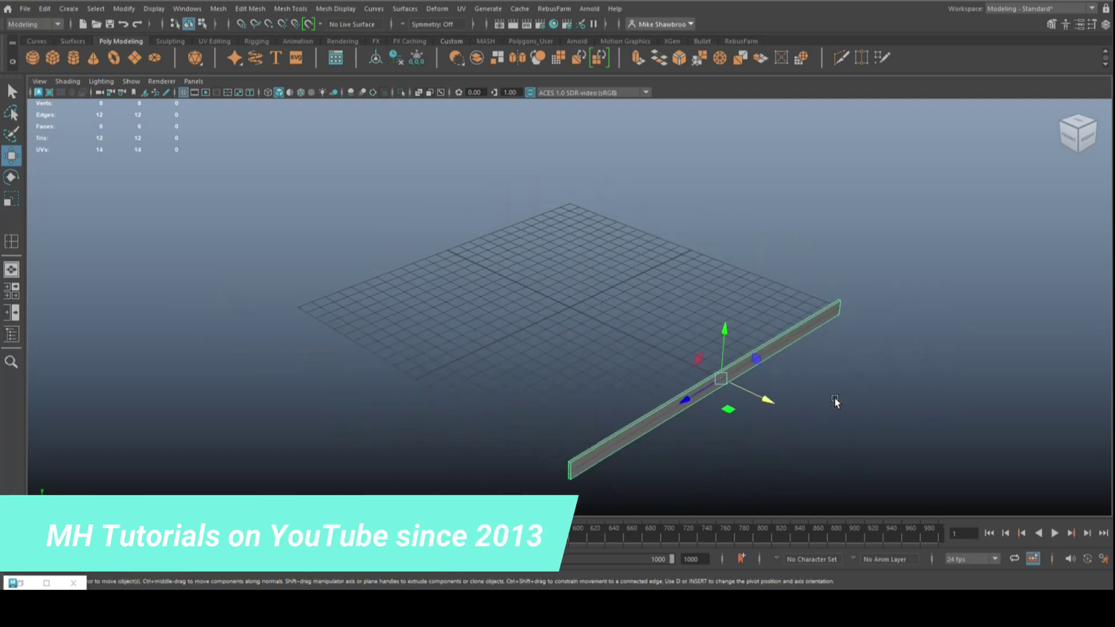
{"action": "scroll", "coordinate": [822, 404], "scroll_direction": "down", "scroll_amount": 2}
{"action": "scroll", "coordinate": [822, 404], "scroll_direction": "down", "scroll_amount": 3}
{"action": "left_click_drag", "start_coordinate": [819, 416], "coordinate": [742, 412], "text": "alt"}
{"action": "middle_click_drag", "start_coordinate": [738, 420], "coordinate": [863, 457], "text": "alt"}
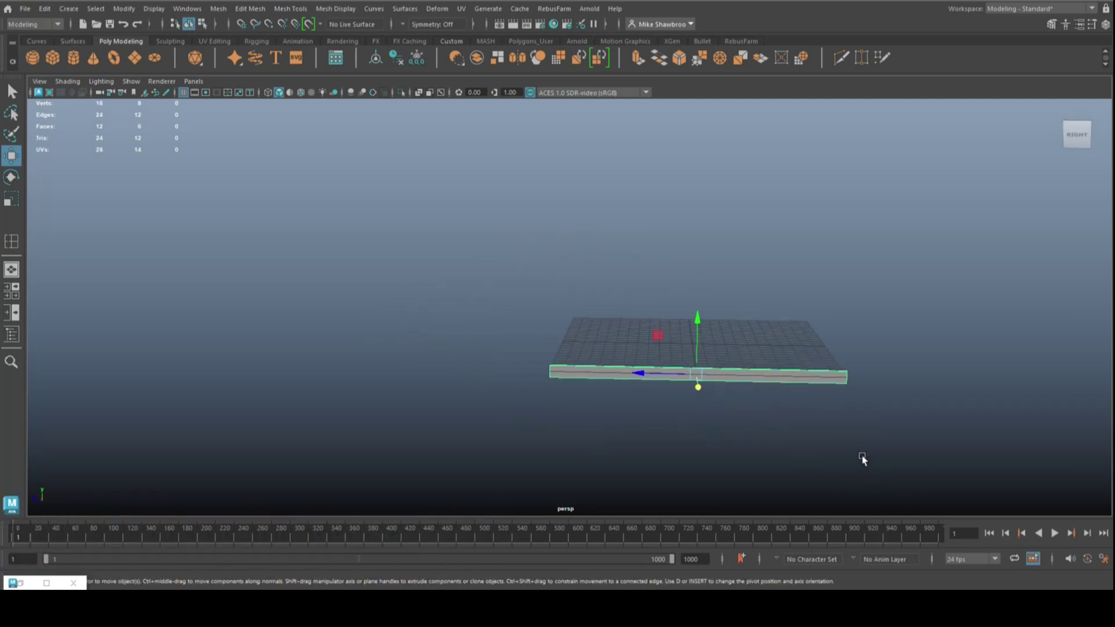
{"action": "key", "text": "e"}
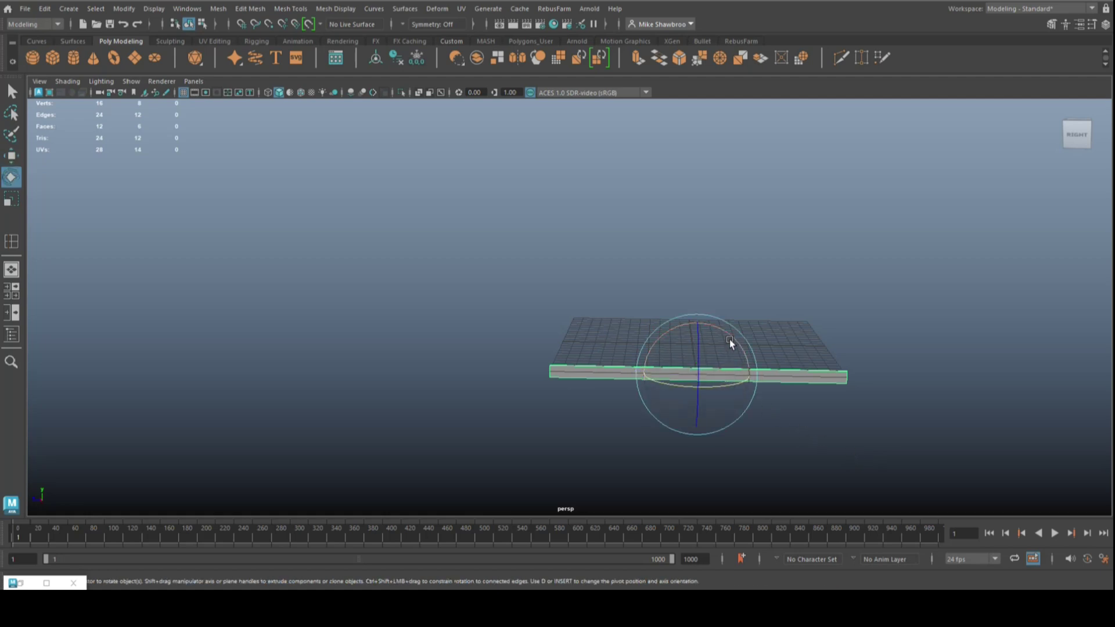
{"action": "left_click_drag", "start_coordinate": [731, 336], "coordinate": [678, 309]}
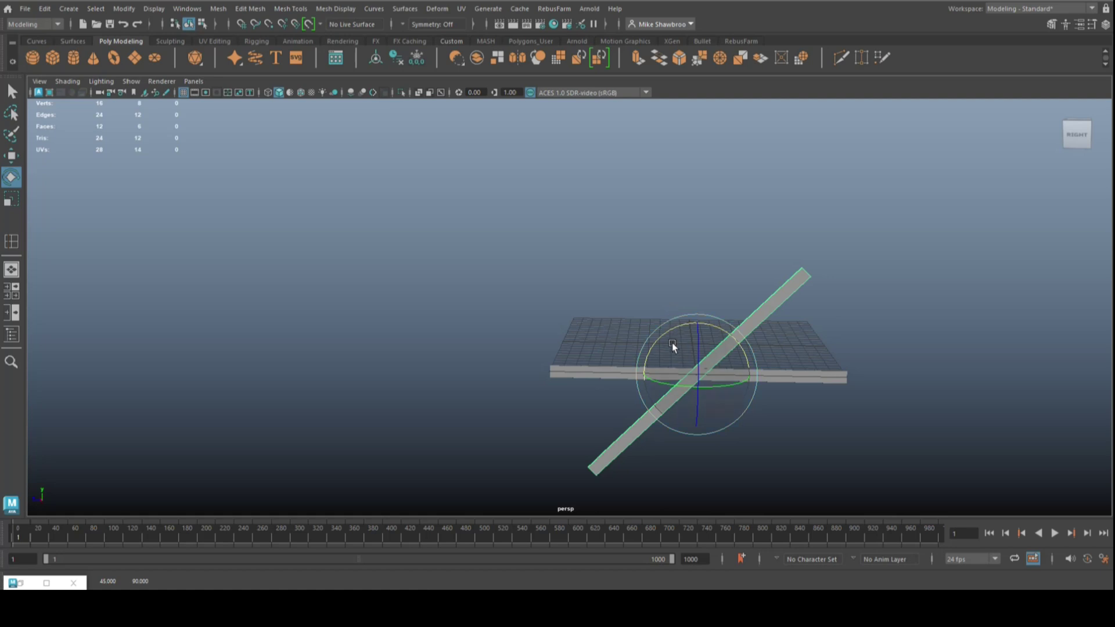
- Slide the tilted beam along Z and switch to the four-view layout
{"action": "key", "text": "w"}
{"action": "left_click_drag", "start_coordinate": [642, 374], "coordinate": [504, 374]}
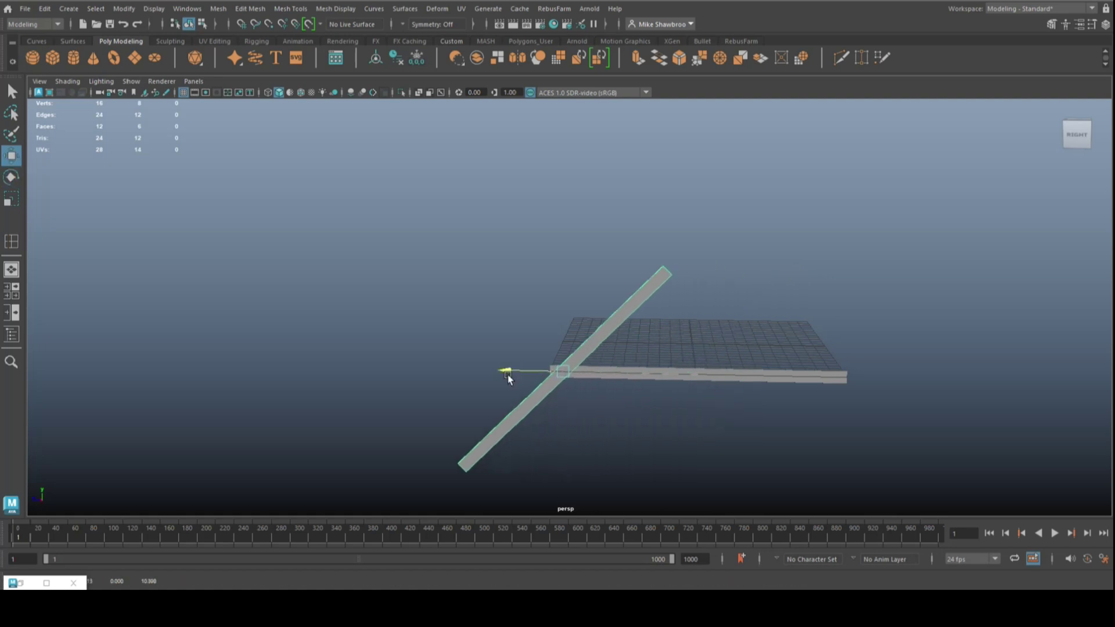
{"action": "left_click", "coordinate": [12, 290]}
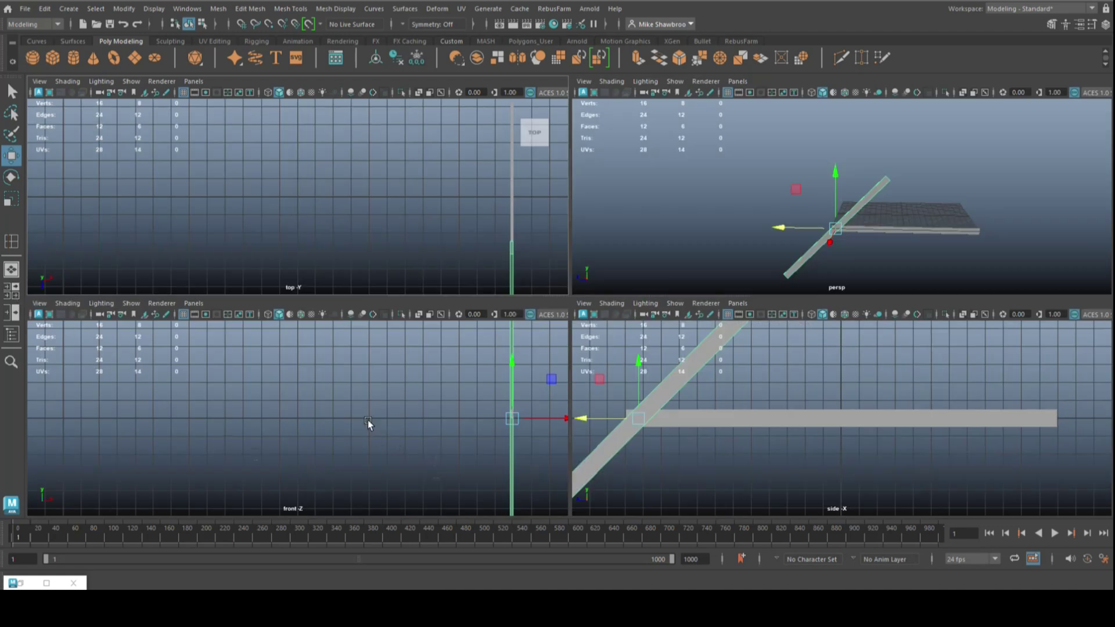
- Centre the beams in the orthographic views, maximize the side view and nudge the sloped beam left
{"action": "middle_click_drag", "start_coordinate": [401, 281], "coordinate": [366, 281], "text": "alt"}
{"action": "middle_click_drag", "start_coordinate": [377, 437], "coordinate": [302, 441], "text": "alt"}
{"action": "middle_click_drag", "start_coordinate": [431, 248], "coordinate": [386, 248], "text": "alt"}
{"action": "middle_click_drag", "start_coordinate": [690, 440], "coordinate": [713, 441], "text": "alt"}
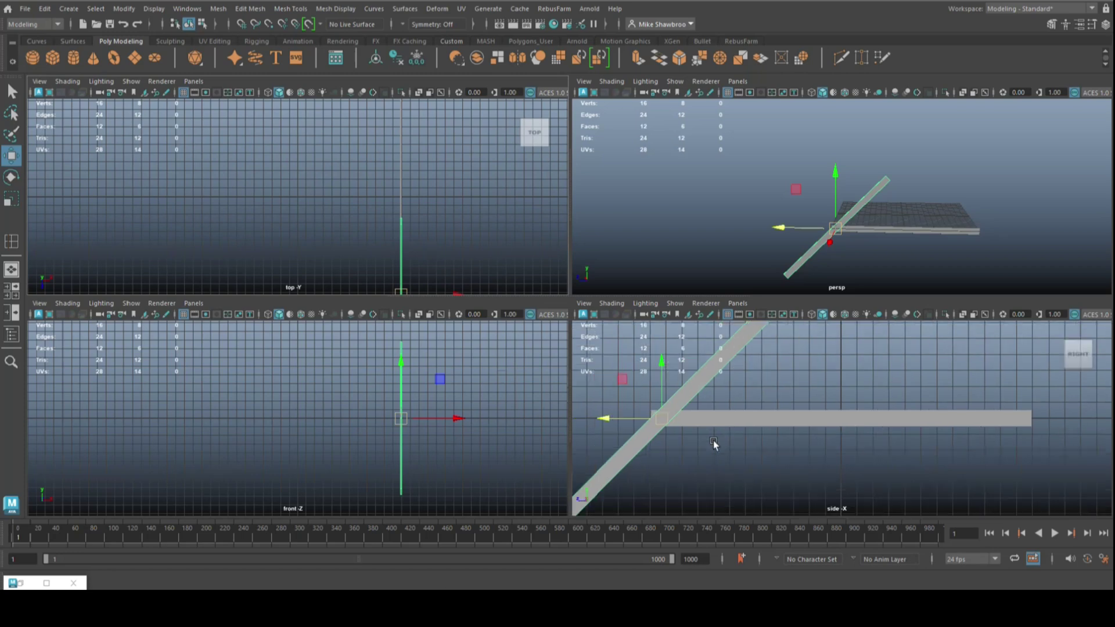
{"action": "key", "text": "space"}
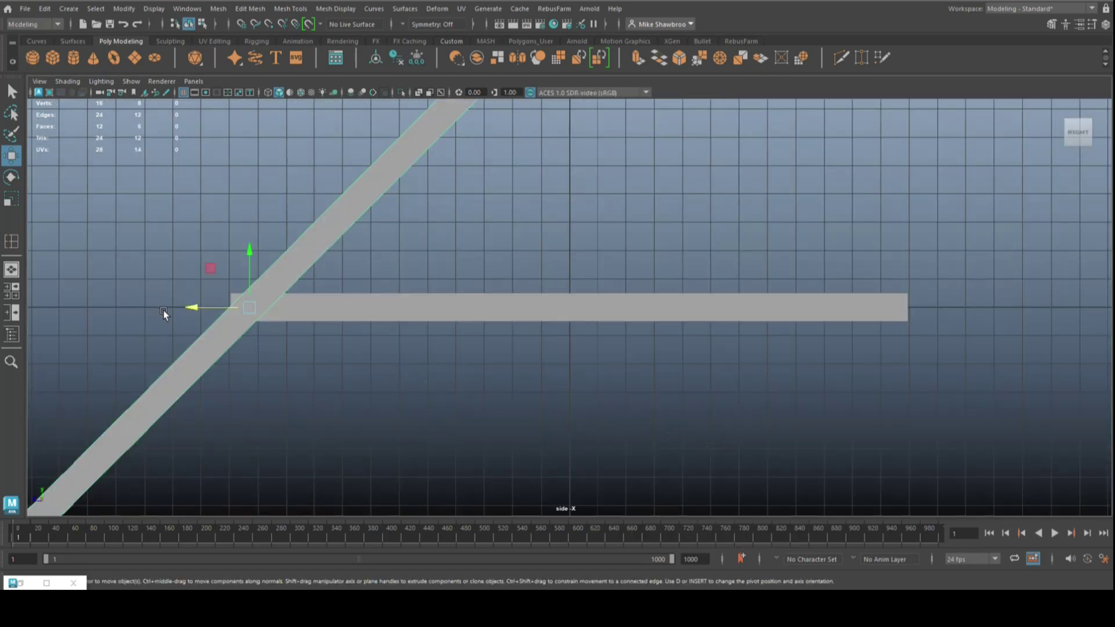
{"action": "left_click_drag", "start_coordinate": [186, 308], "coordinate": [172, 315]}
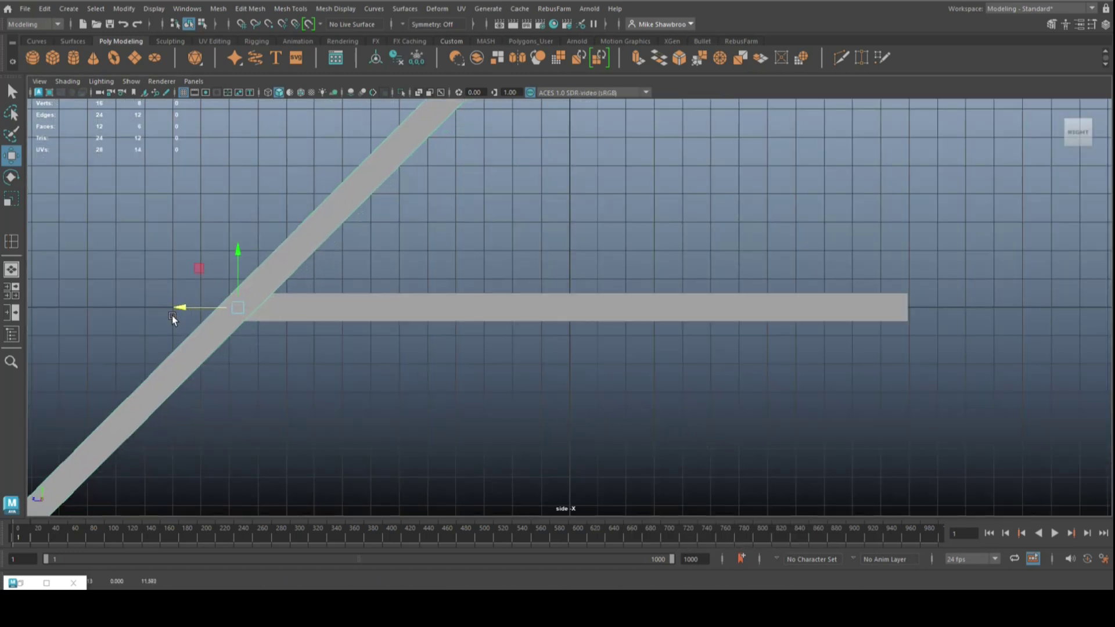
- Show the side view in wireframe and bring up the Move tool settings
{"action": "key", "text": "4"}
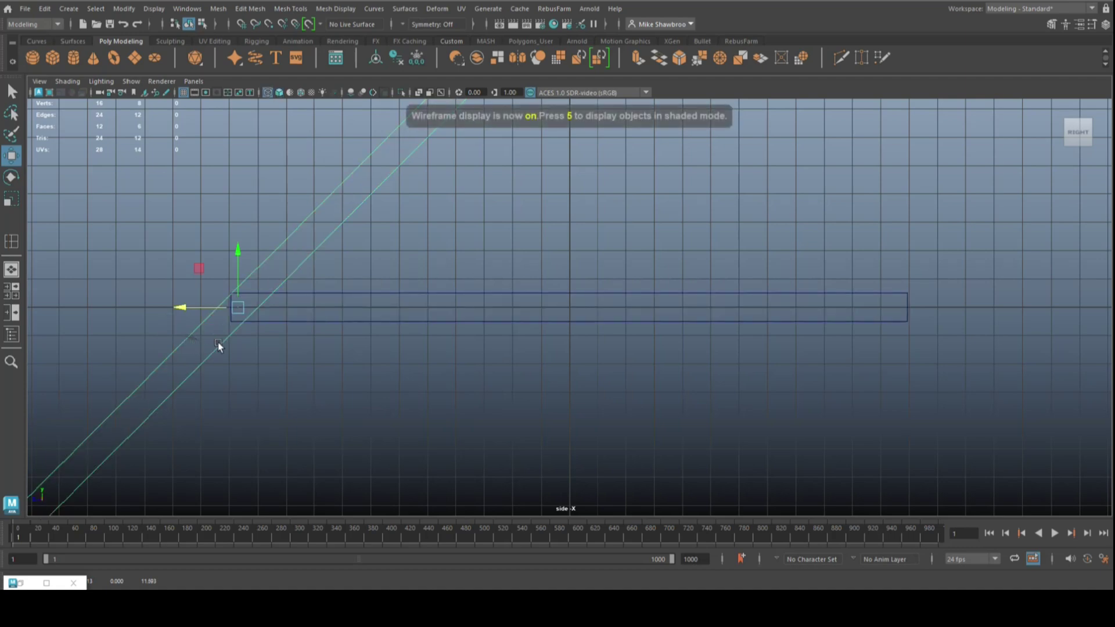
{"action": "scroll", "coordinate": [218, 342], "scroll_direction": "down", "scroll_amount": 2}
{"action": "scroll", "coordinate": [360, 382], "scroll_direction": "down", "scroll_amount": 2}
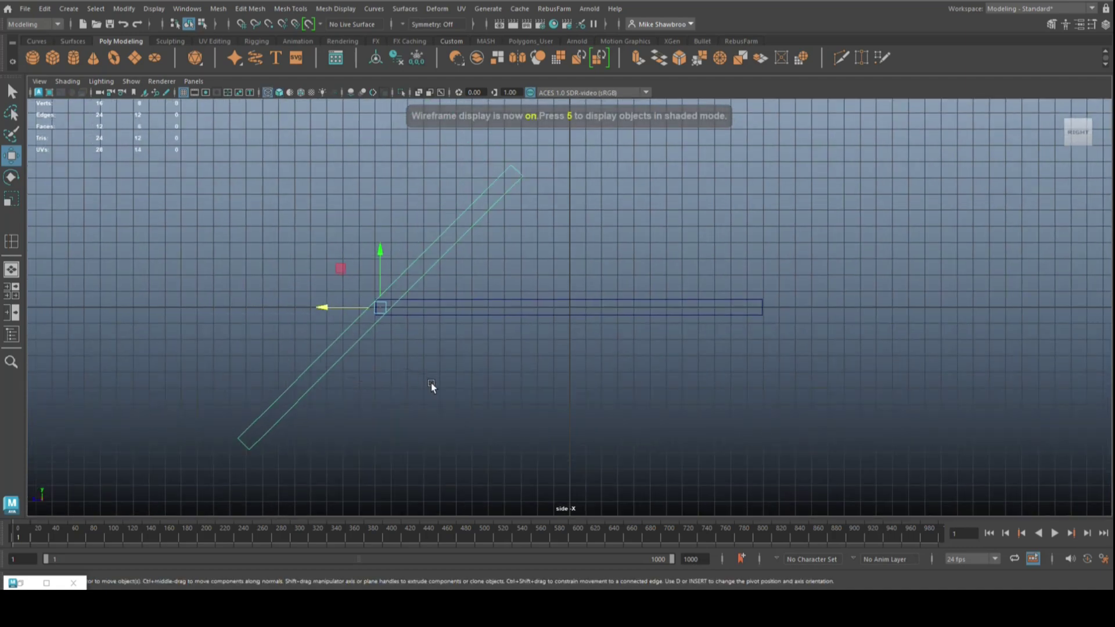
{"action": "double_click", "coordinate": [14, 160]}
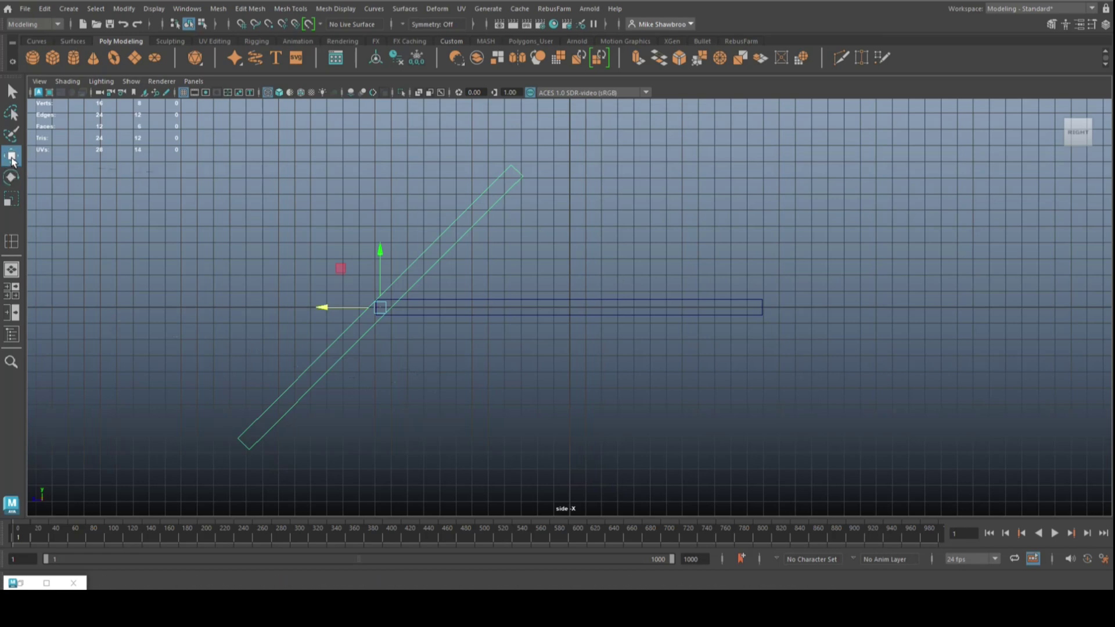
- Set the Move axis orientation to Object and slide the sloped beam along its length
{"action": "left_click", "coordinate": [708, 185]}
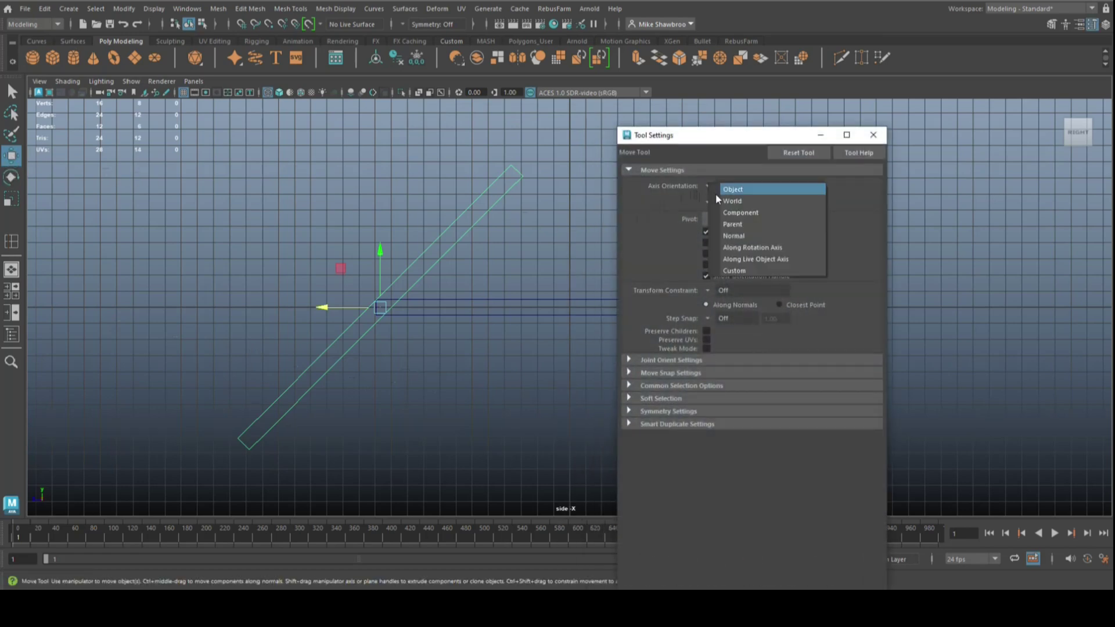
{"action": "left_click", "coordinate": [735, 192]}
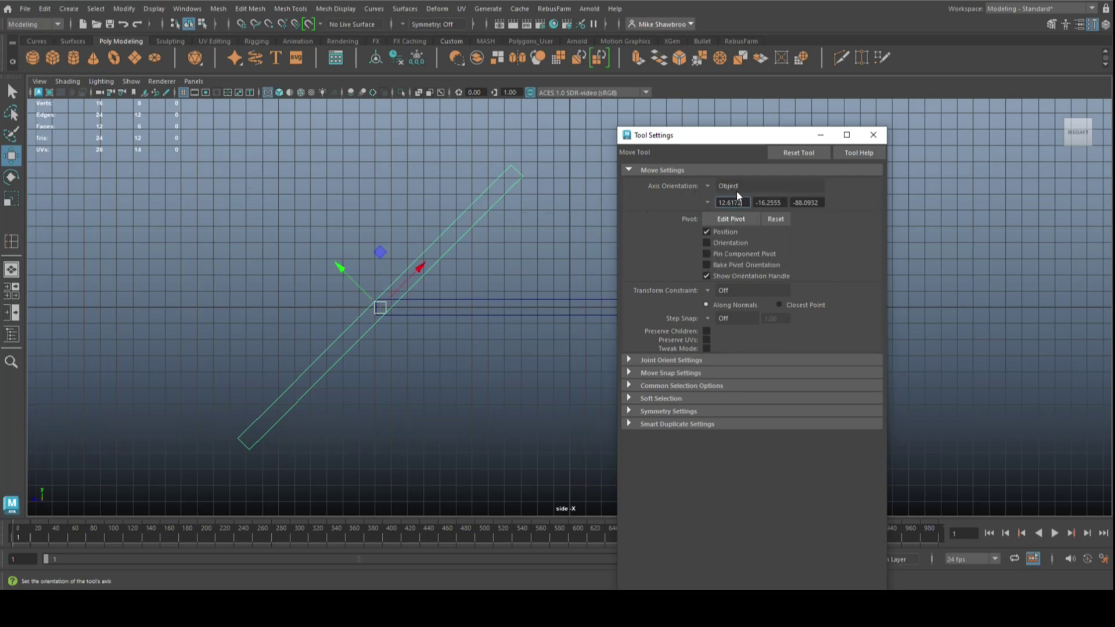
{"action": "left_click", "coordinate": [820, 134]}
{"action": "left_click_drag", "start_coordinate": [417, 264], "coordinate": [581, 207]}
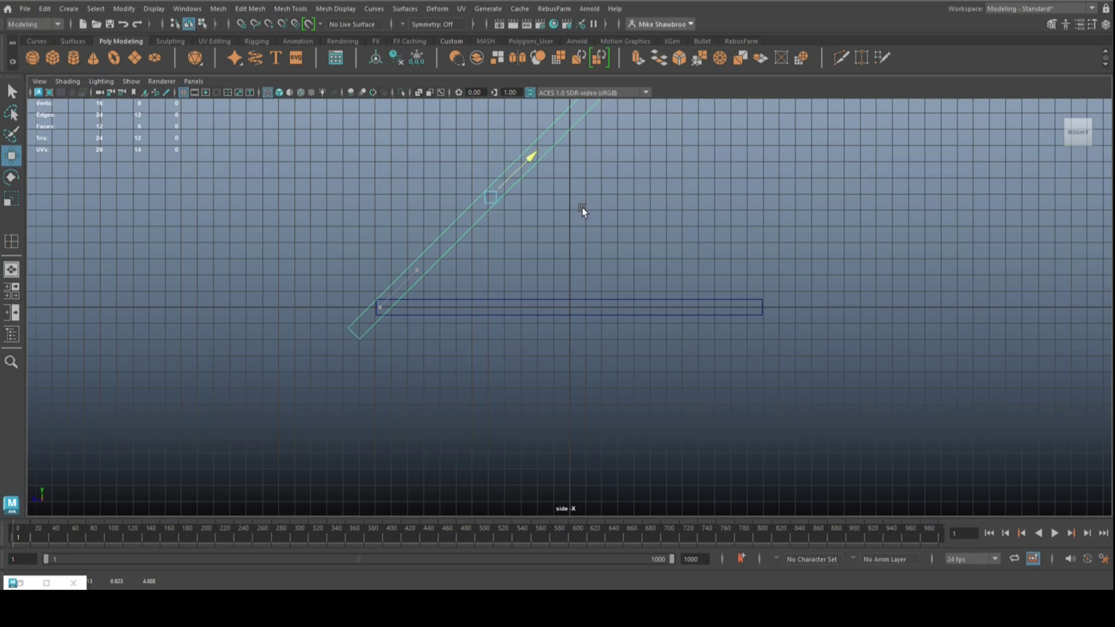
- Pull the beam's top vertices down to shorten it, then return to Object mode
{"action": "scroll", "coordinate": [577, 221], "scroll_direction": "down", "scroll_amount": 2}
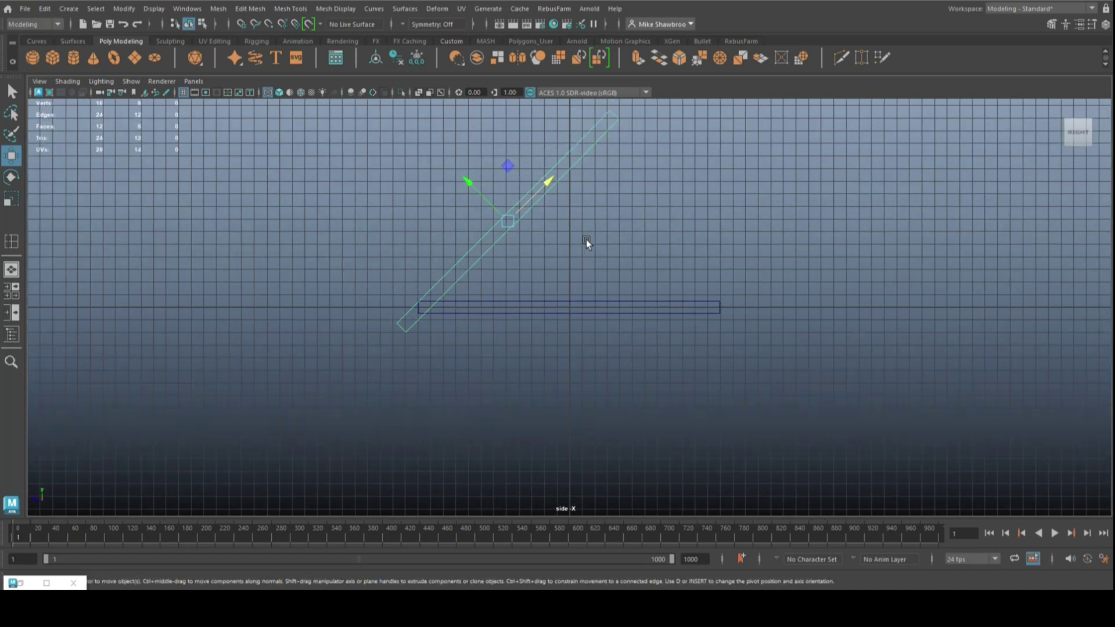
{"action": "scroll", "coordinate": [586, 239], "scroll_direction": "down", "scroll_amount": 1}
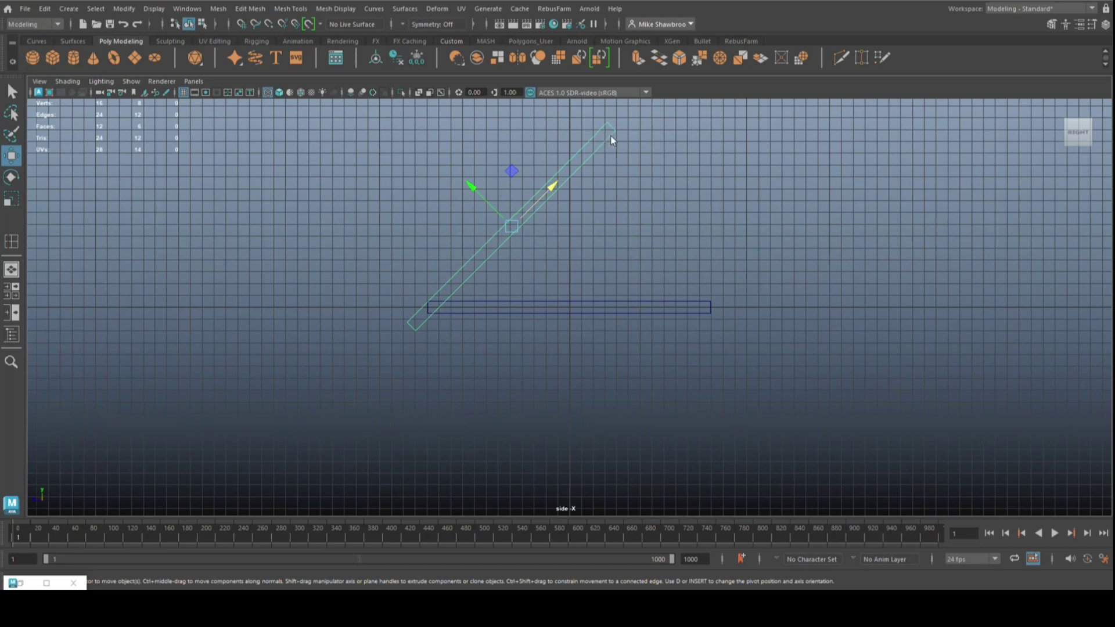
{"action": "right_click_drag", "start_coordinate": [610, 135], "coordinate": [585, 145]}
{"action": "left_click_drag", "start_coordinate": [593, 116], "coordinate": [642, 172]}
{"action": "left_click_drag", "start_coordinate": [629, 117], "coordinate": [584, 144]}
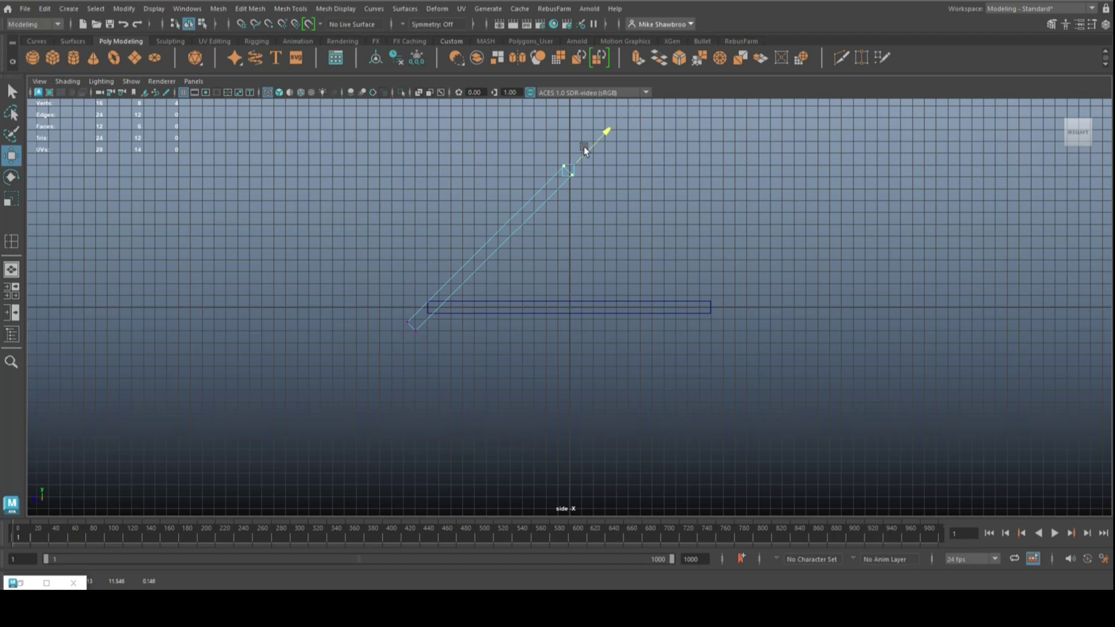
{"action": "left_click_drag", "start_coordinate": [591, 143], "coordinate": [591, 143]}
{"action": "right_click_drag", "start_coordinate": [508, 218], "coordinate": [567, 202]}
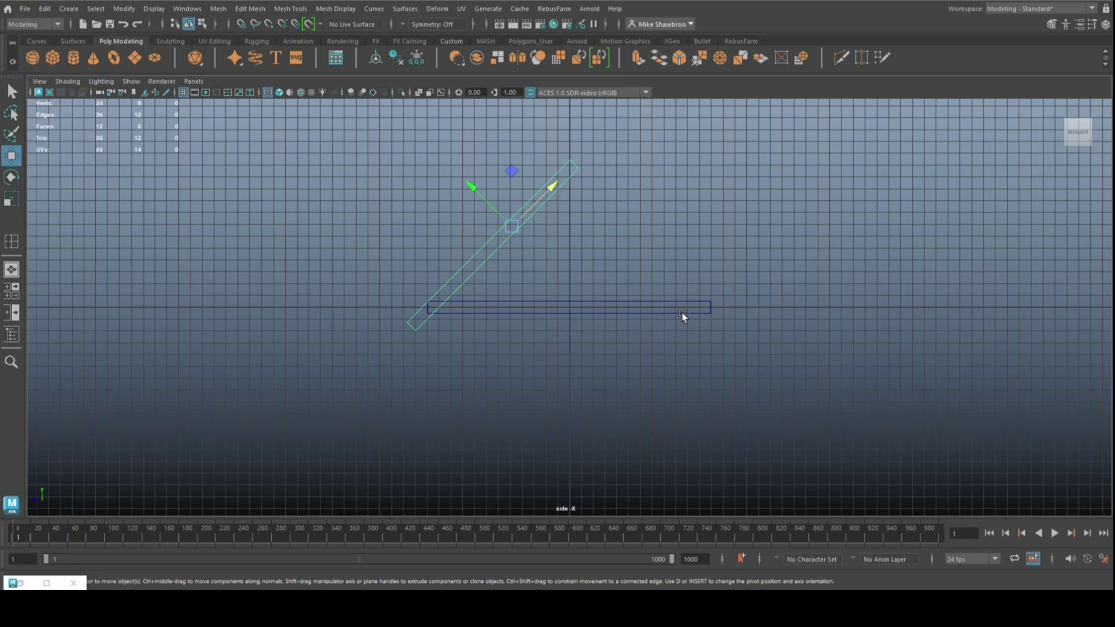
- Rotate the second rafter from a 45° to a −45° slope
{"action": "key", "text": "e"}
{"action": "left_click_drag", "start_coordinate": [478, 224], "coordinate": [625, 221]}
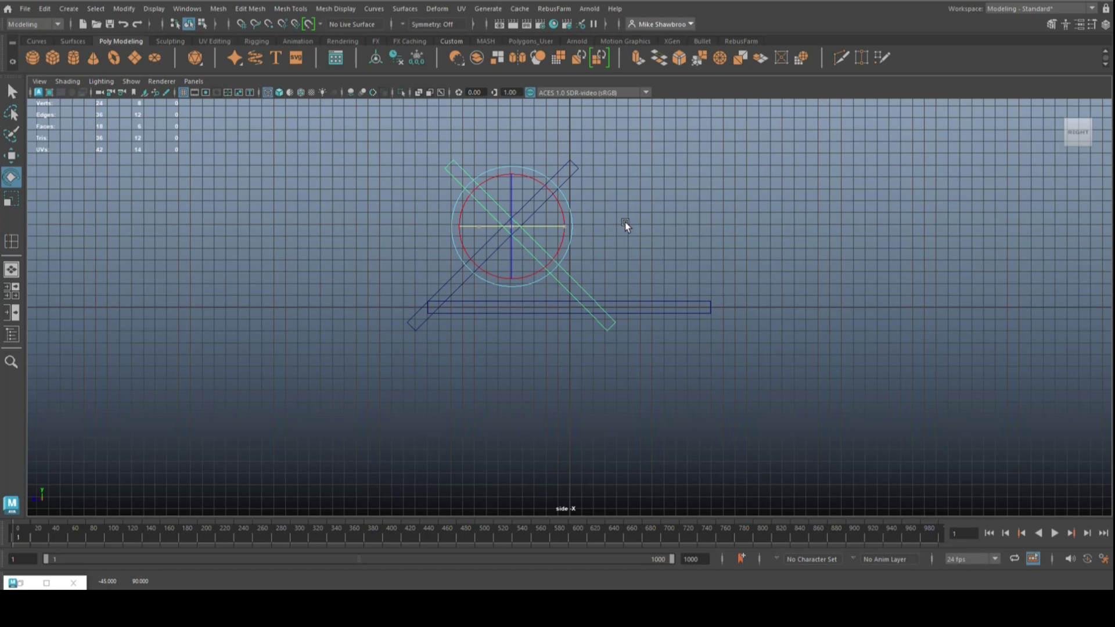
{"action": "key", "text": "w"}
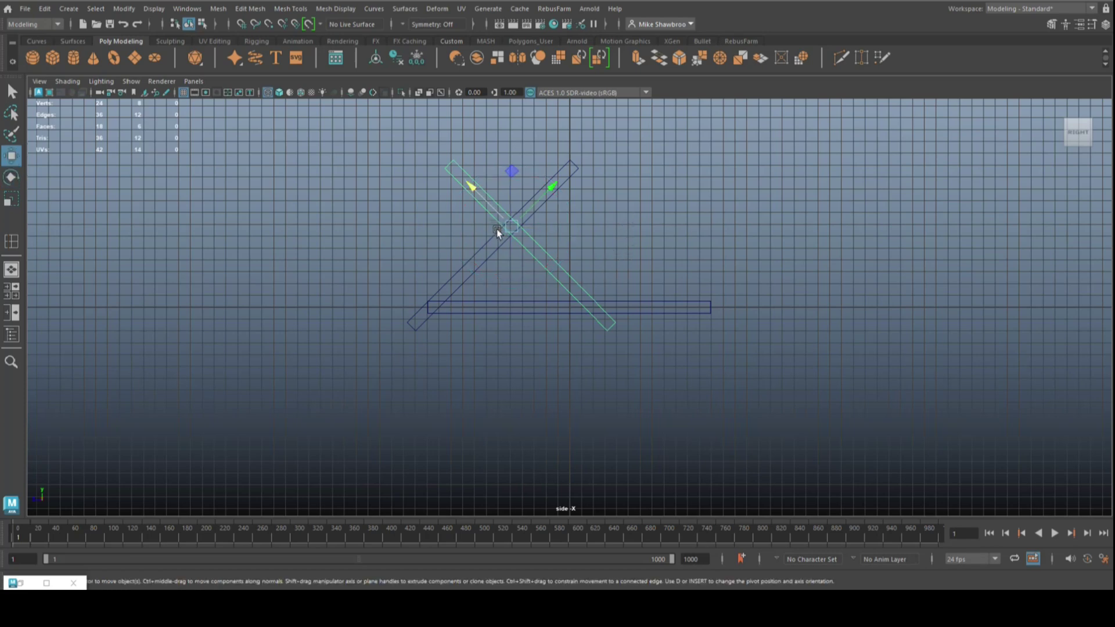
- Set the Rotate tool's axis orientation to World
{"action": "double_click", "coordinate": [11, 178]}
{"action": "left_click", "coordinate": [708, 187]}
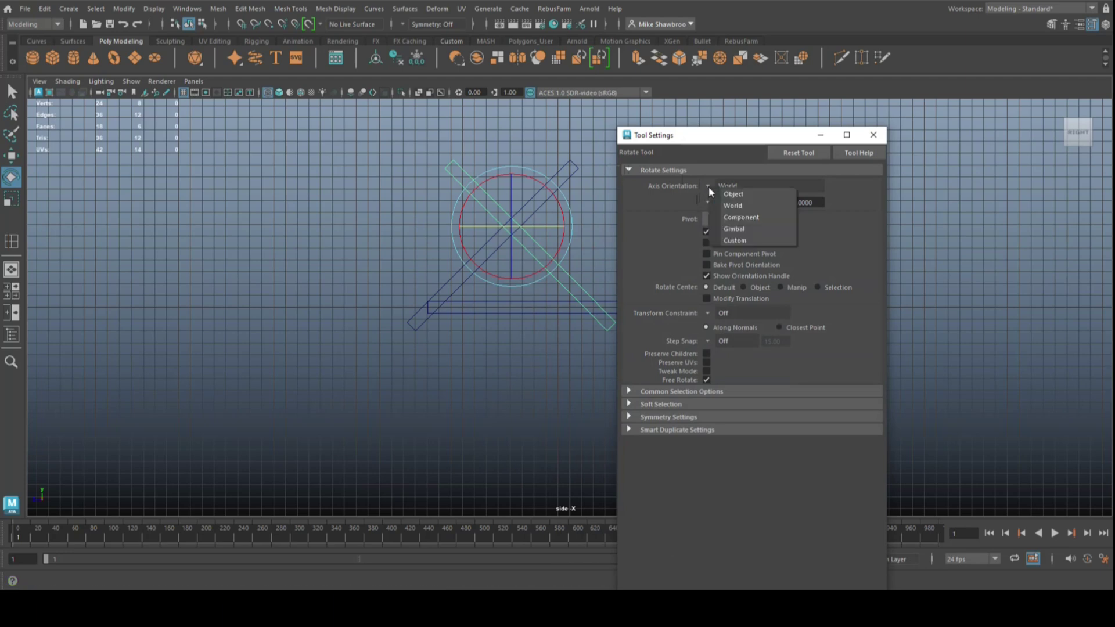
{"action": "left_click", "coordinate": [737, 195]}
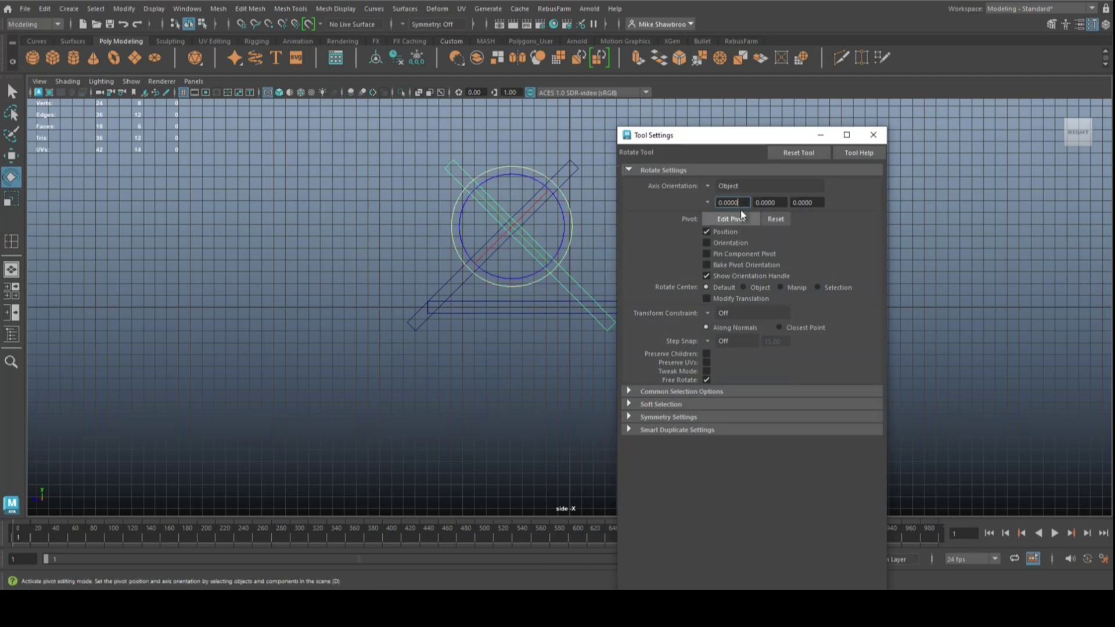
{"action": "left_click", "coordinate": [709, 187]}
{"action": "left_click", "coordinate": [736, 207]}
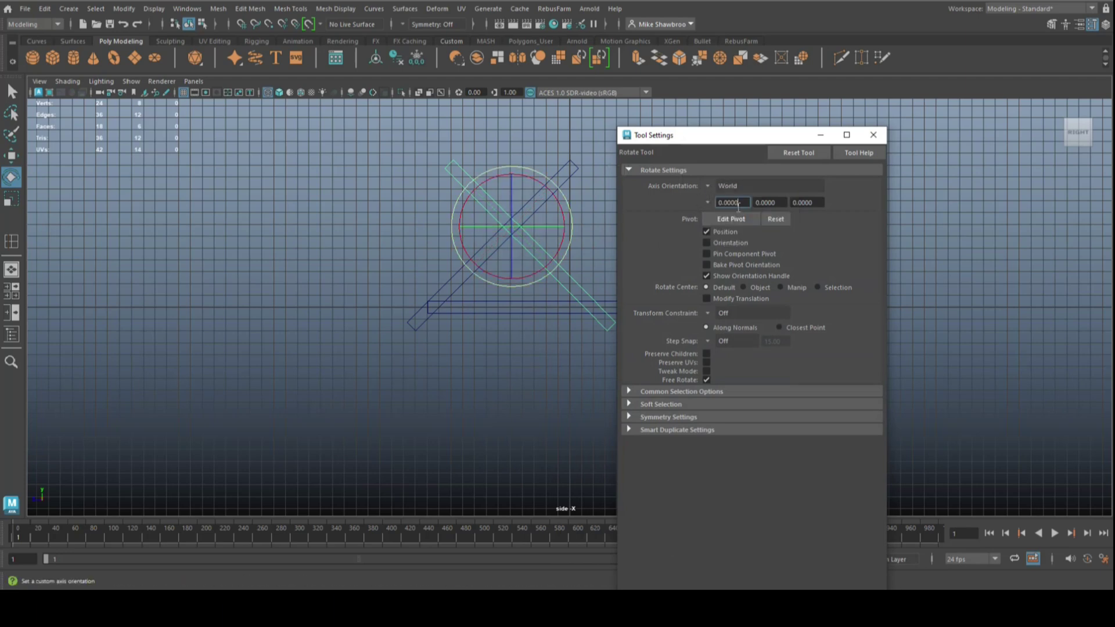
{"action": "left_click", "coordinate": [873, 135]}
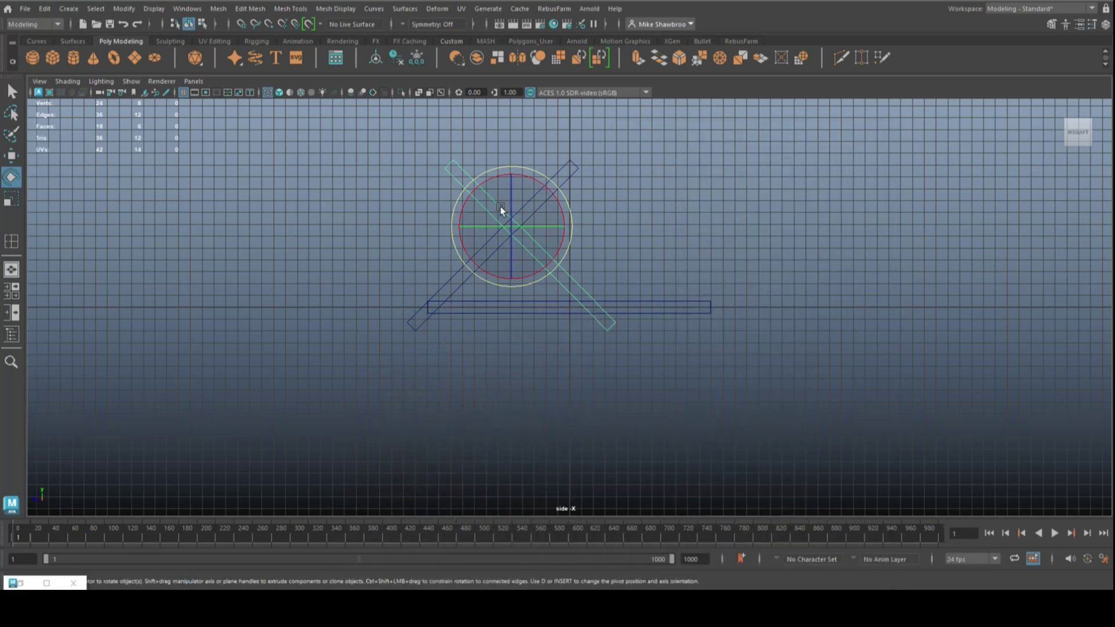
- Set Move axis orientation to World and slide the rafter right until both rafters meet at the peak
{"action": "key", "text": "w"}
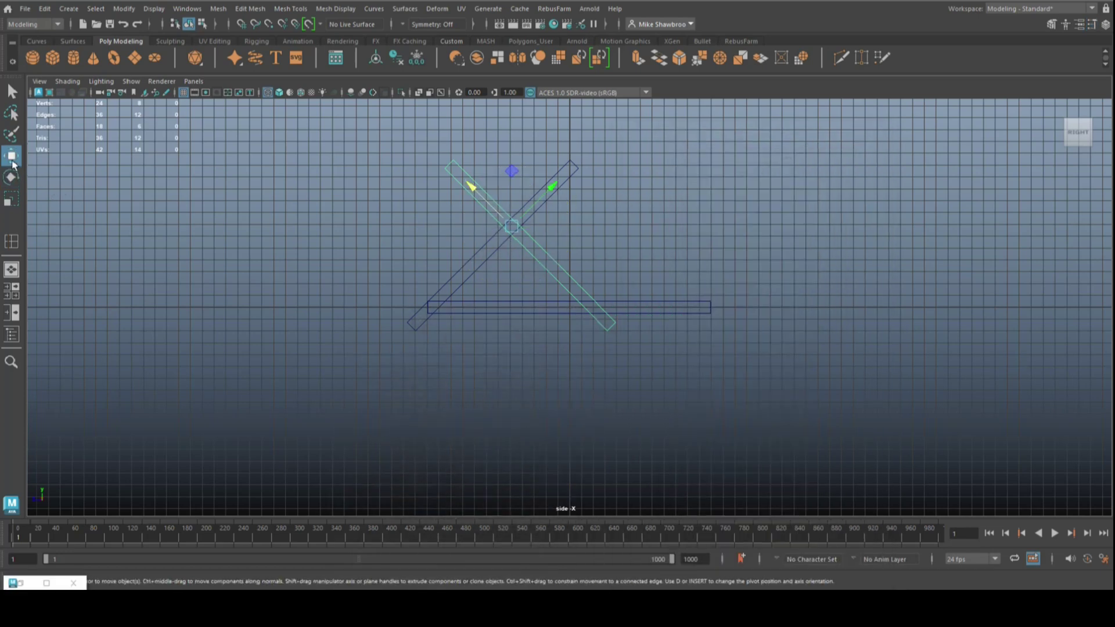
{"action": "double_click", "coordinate": [11, 156]}
{"action": "left_click", "coordinate": [702, 186]}
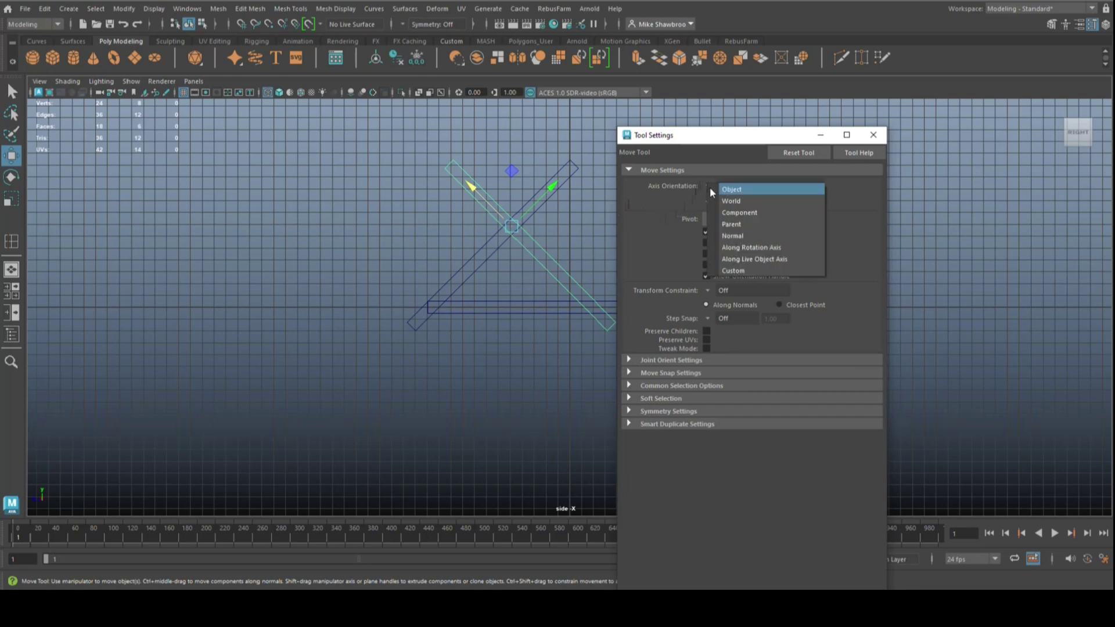
{"action": "left_click", "coordinate": [737, 204]}
{"action": "left_click", "coordinate": [819, 135]}
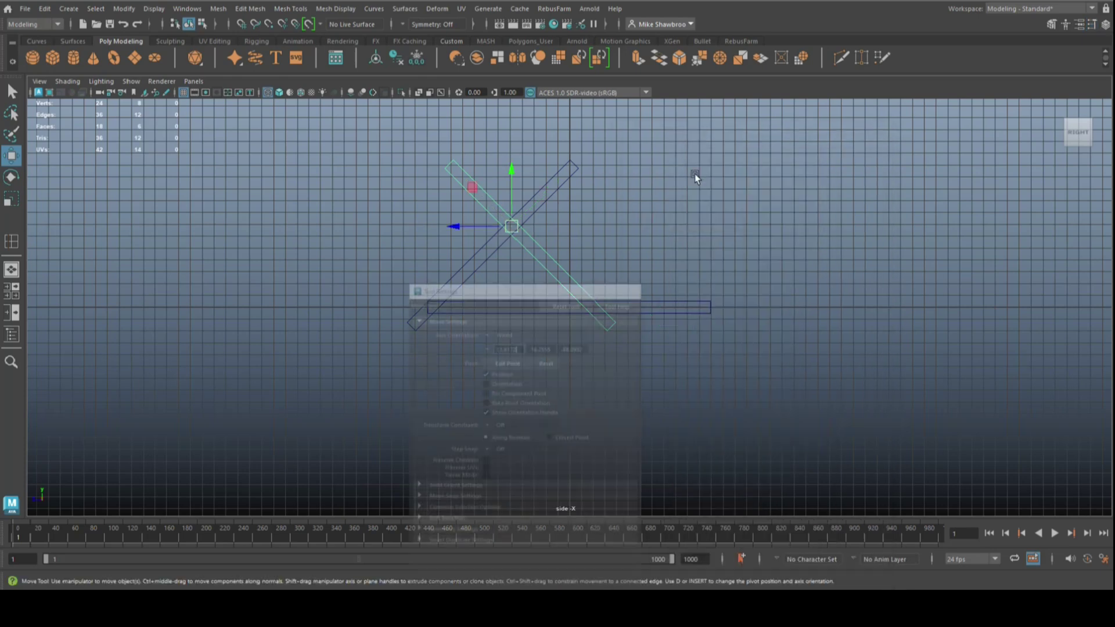
{"action": "left_click_drag", "start_coordinate": [454, 225], "coordinate": [567, 236]}
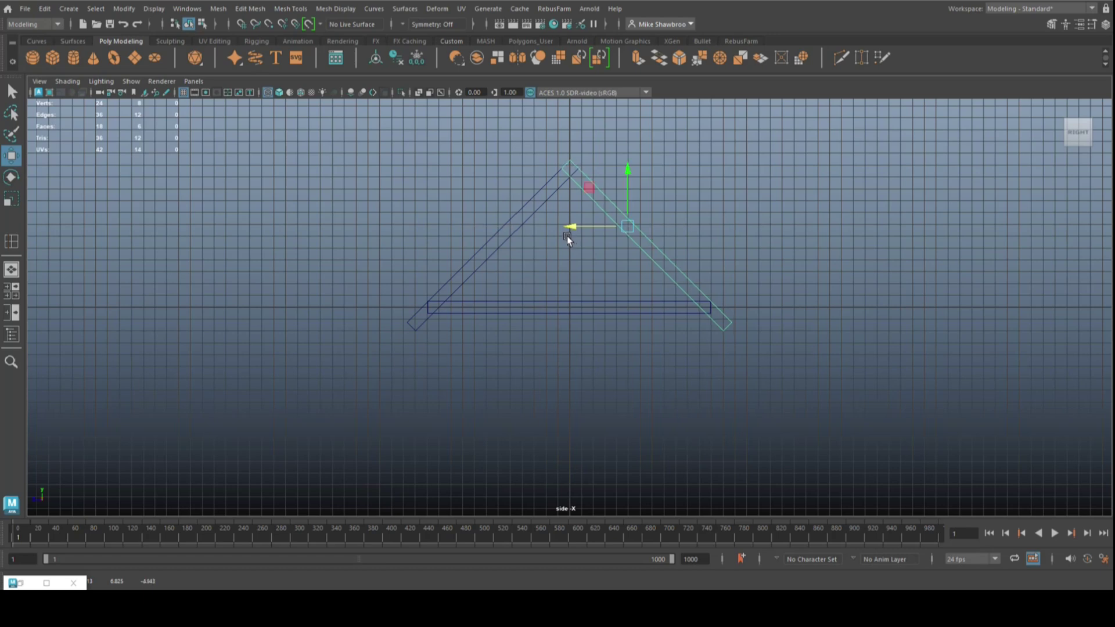
- In the maximized perspective view, reselect the right rafter and slide its copy left across the A-frame
{"action": "left_click", "coordinate": [11, 290]}
{"action": "key", "text": "space"}
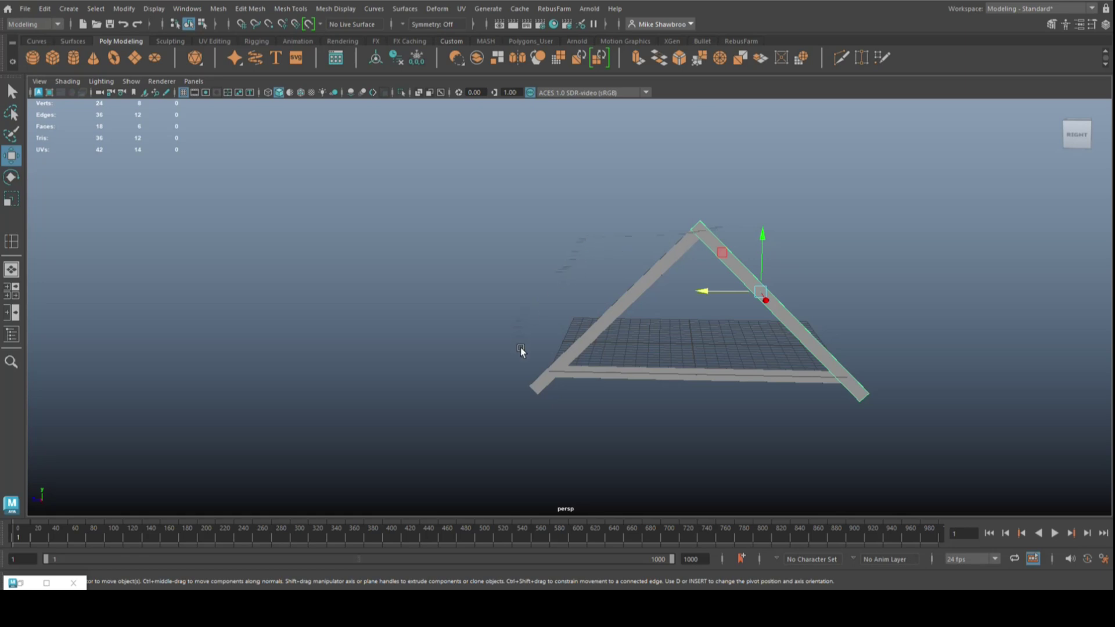
{"action": "mouse_move", "coordinate": [521, 348]}
{"action": "left_mouse_down", "text": "alt"}
{"action": "mouse_move", "coordinate": [618, 375]}
{"action": "mouse_move", "coordinate": [581, 357]}
{"action": "mouse_move", "coordinate": [526, 360]}
{"action": "mouse_move", "coordinate": [570, 357]}
{"action": "mouse_move", "coordinate": [524, 371]}
{"action": "mouse_move", "coordinate": [573, 375]}
{"action": "left_mouse_up", "text": "alt"}
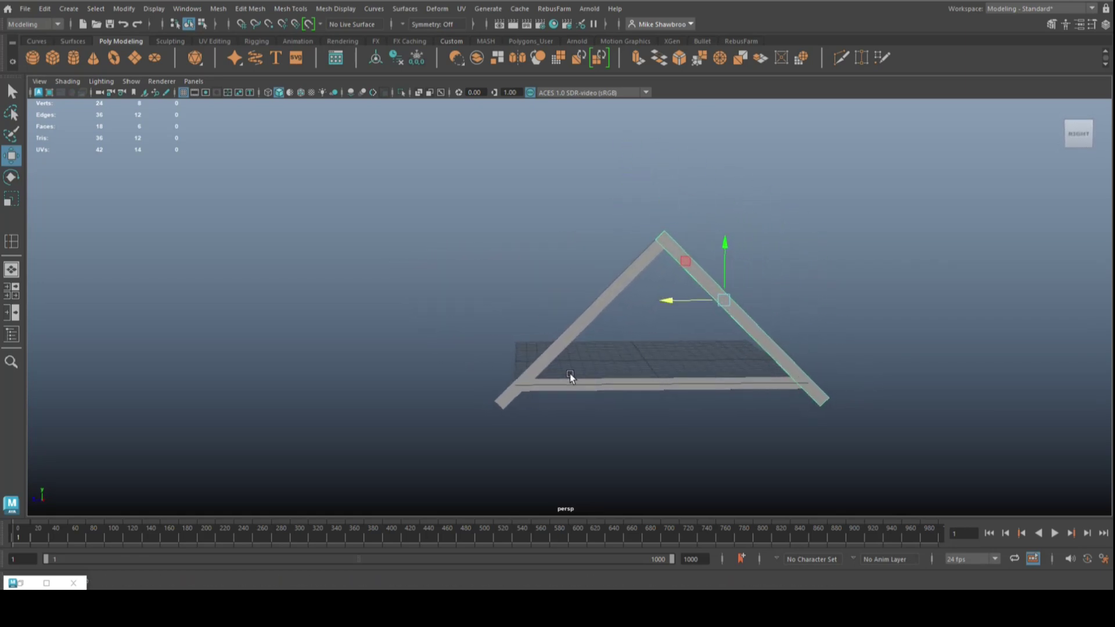
{"action": "left_click", "coordinate": [764, 287]}
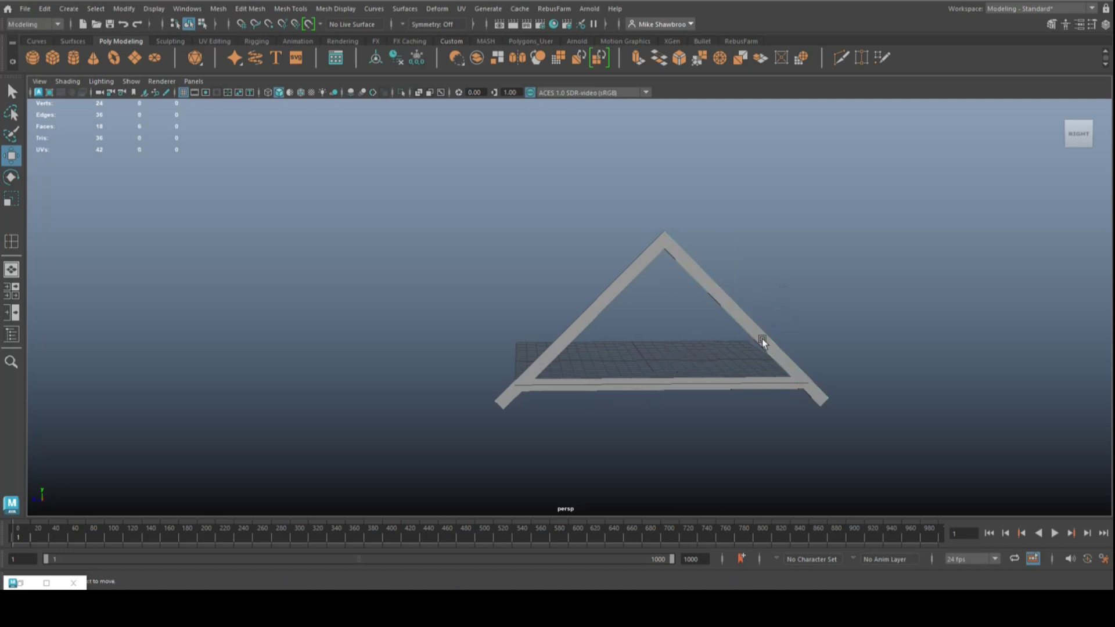
{"action": "left_click", "coordinate": [764, 342]}
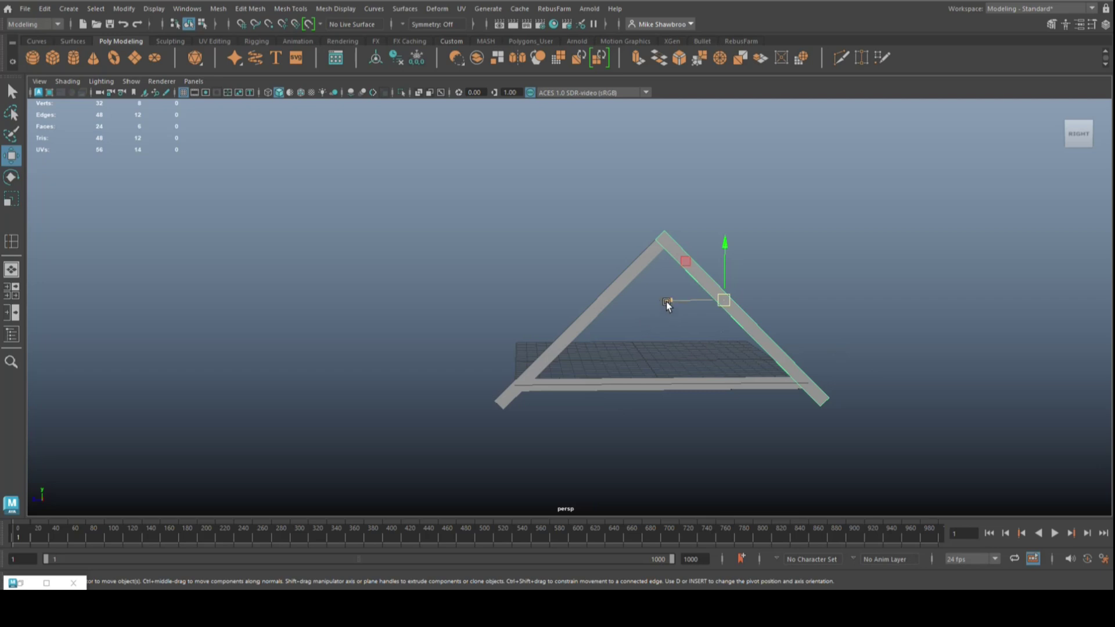
{"action": "mouse_move", "coordinate": [666, 301]}
{"action": "left_mouse_down"}
{"action": "mouse_move", "coordinate": [526, 347]}
{"action": "mouse_move", "coordinate": [454, 353]}
{"action": "left_mouse_up"}
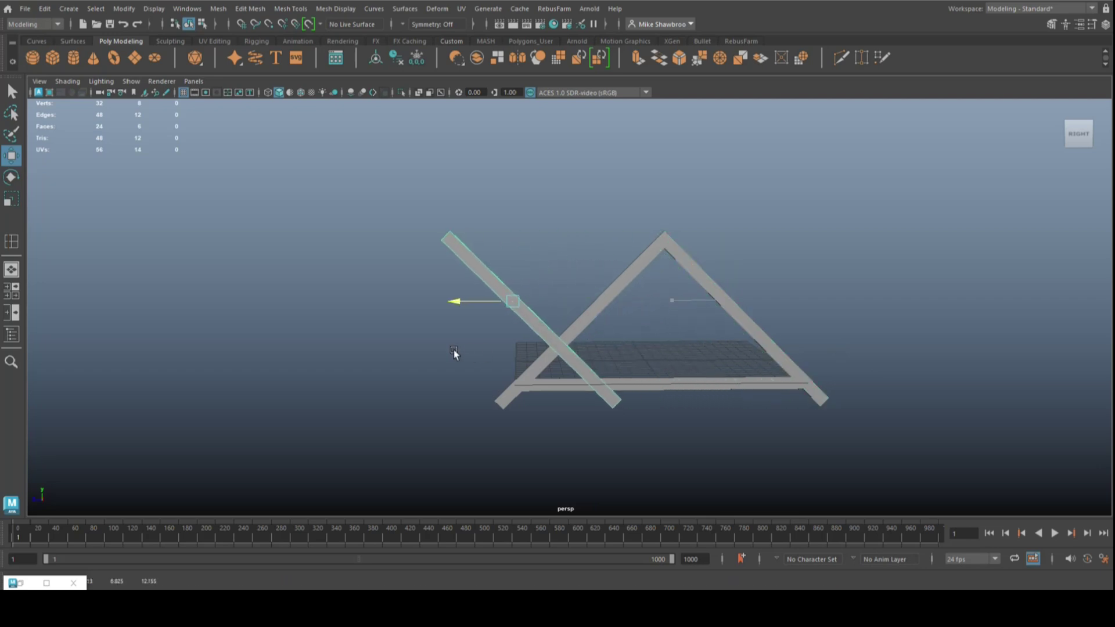
- In the maximized side view, set Move axis orientation to Object and slide the copied beam up its length
{"action": "left_click", "coordinate": [9, 293]}
{"action": "key", "text": "space"}
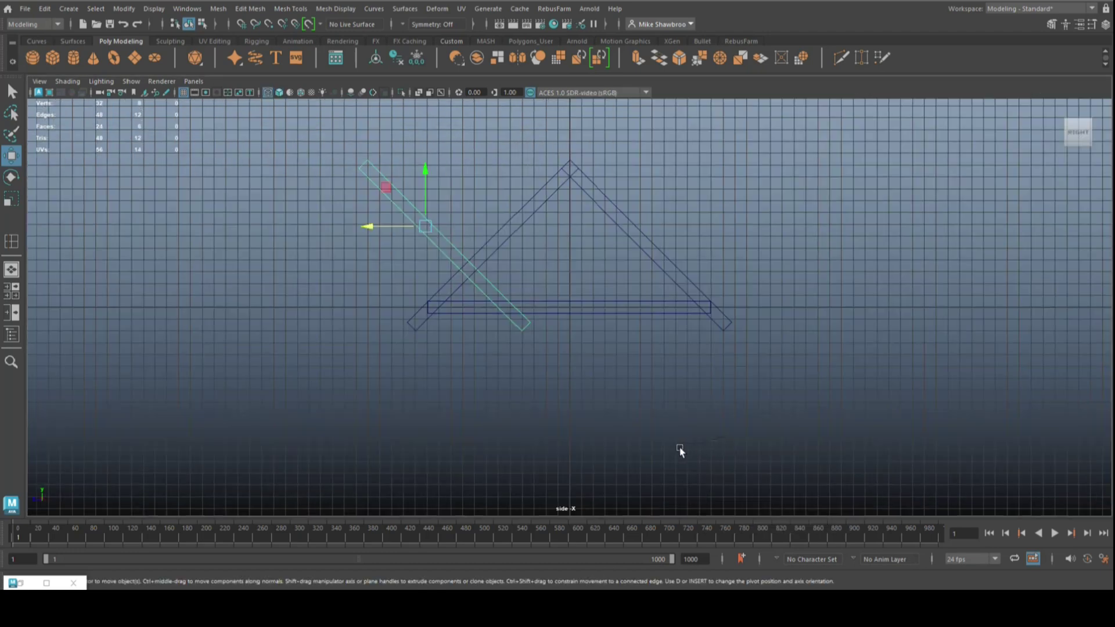
{"action": "double_click", "coordinate": [11, 156]}
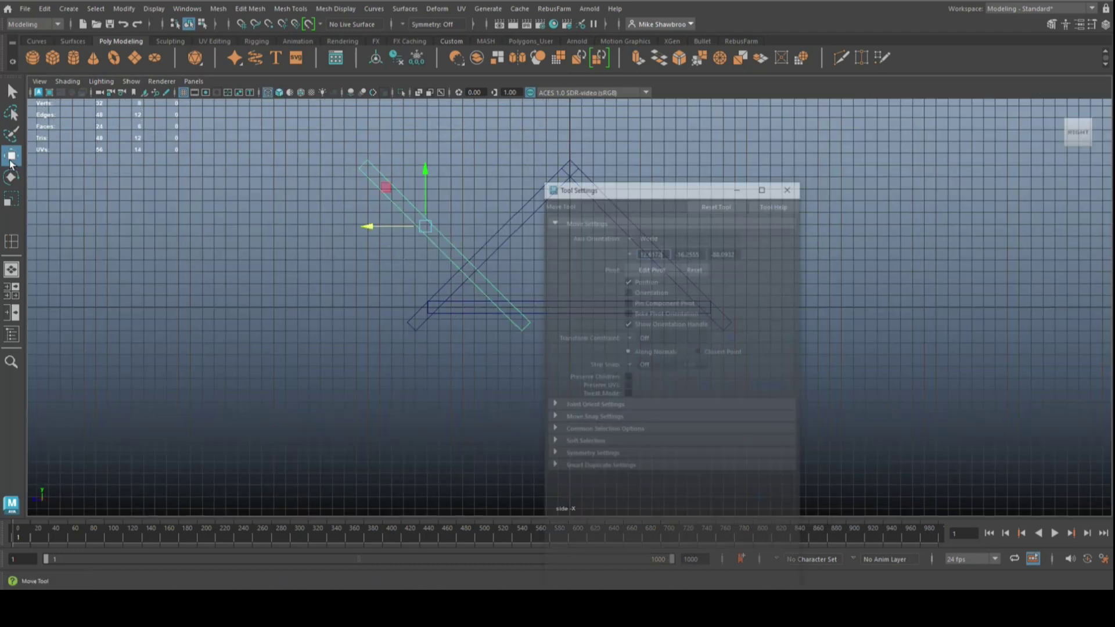
{"action": "left_click", "coordinate": [707, 187]}
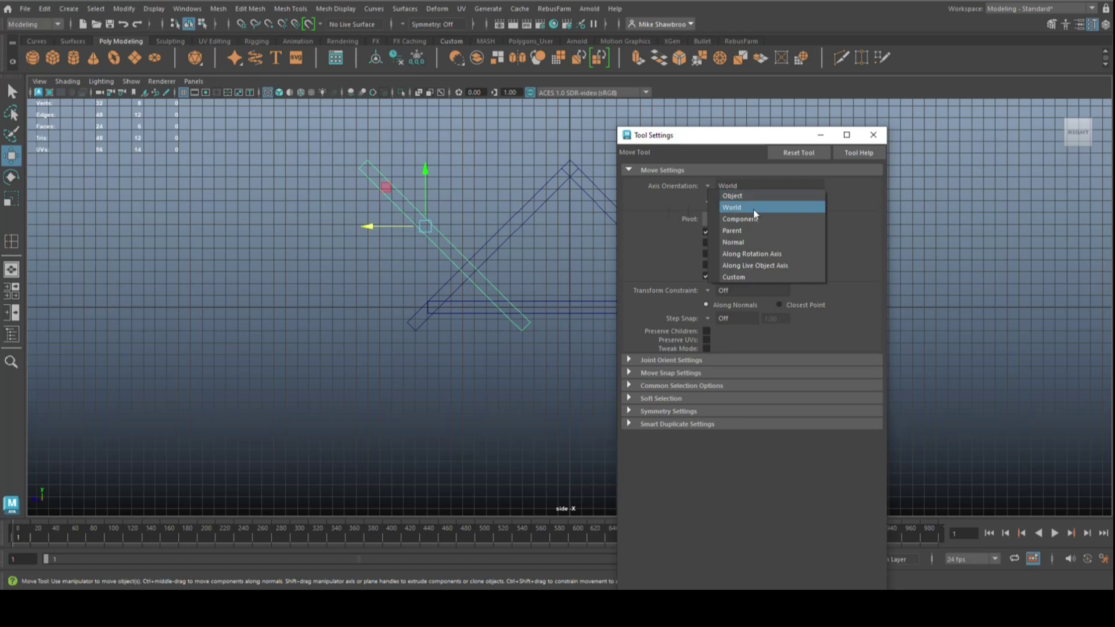
{"action": "left_click", "coordinate": [740, 211]}
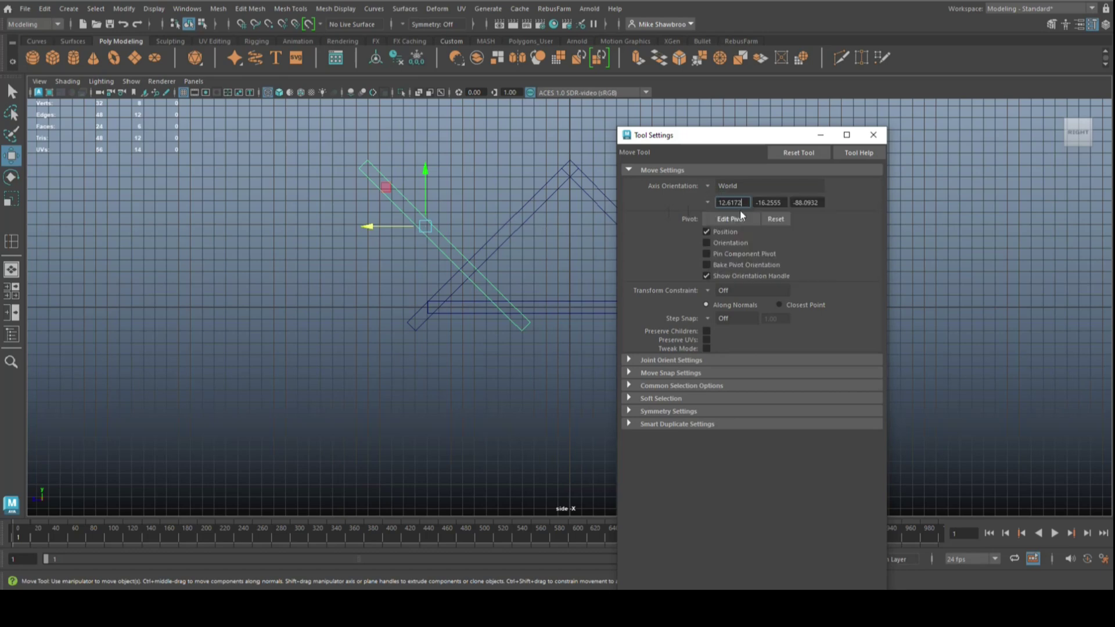
{"action": "left_click", "coordinate": [709, 186]}
{"action": "left_click_drag", "start_coordinate": [382, 189], "coordinate": [363, 173]}
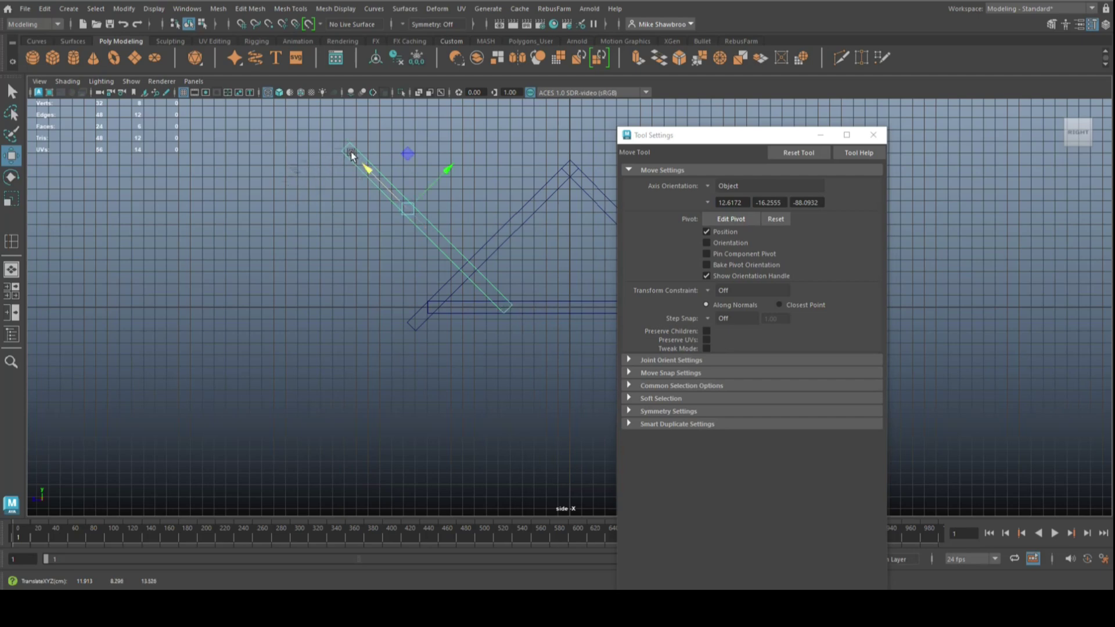
- Pull the beam's top vertices down to make a short brace joining the left rafter and tie beam
{"action": "right_click", "coordinate": [347, 151]}
{"action": "right_click_drag", "start_coordinate": [347, 152], "coordinate": [301, 150]}
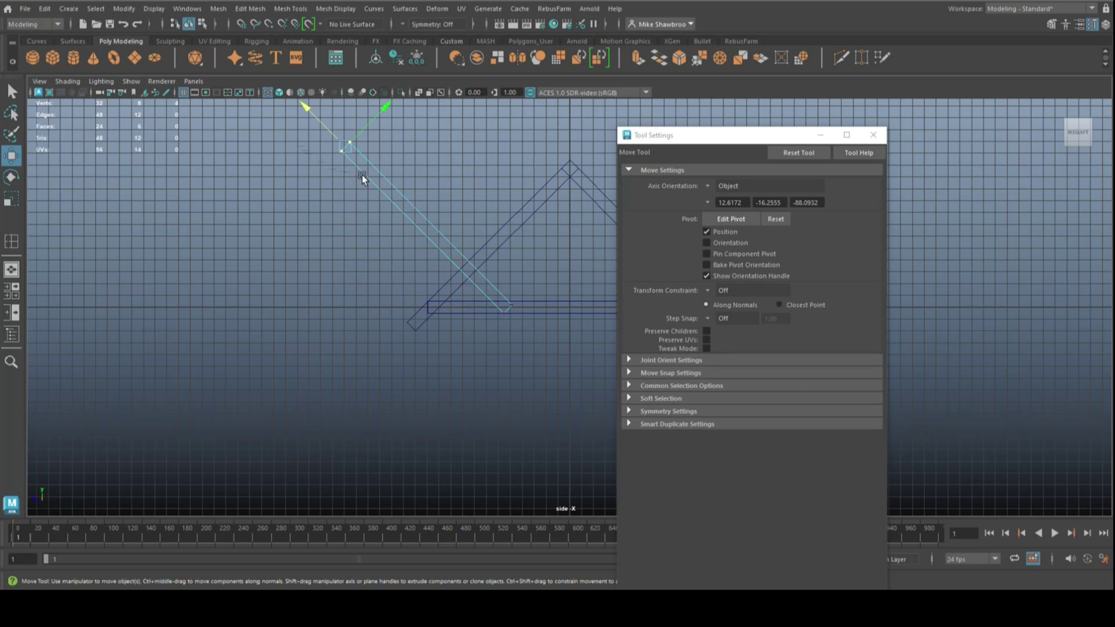
{"action": "left_click_drag", "start_coordinate": [315, 117], "coordinate": [425, 227]}
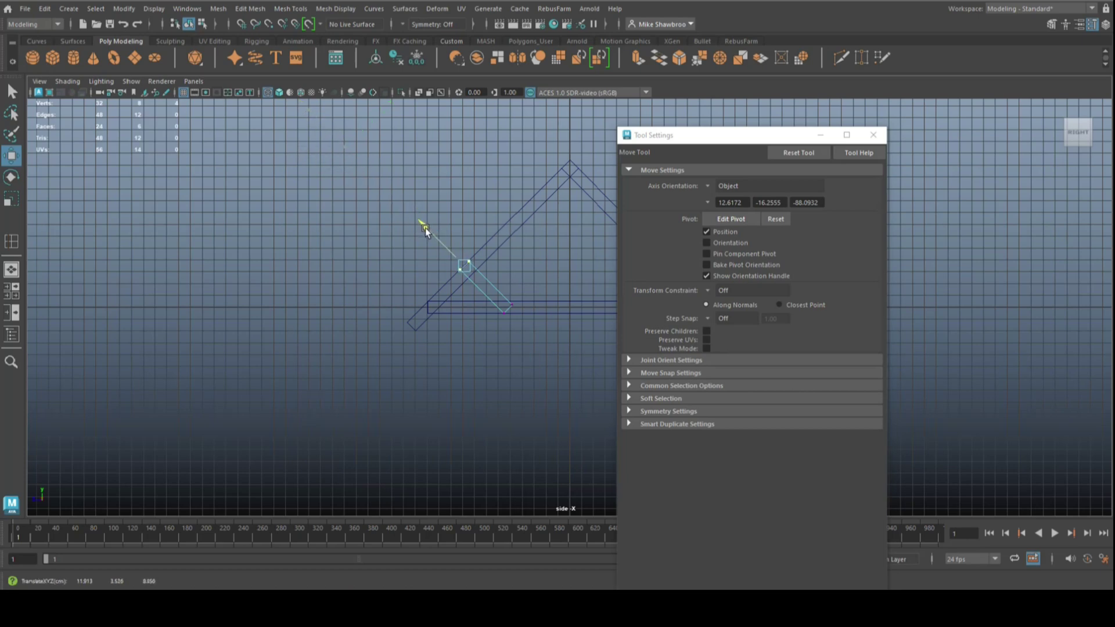
{"action": "left_click", "coordinate": [873, 135]}
{"action": "right_click_drag", "start_coordinate": [475, 283], "coordinate": [534, 242]}
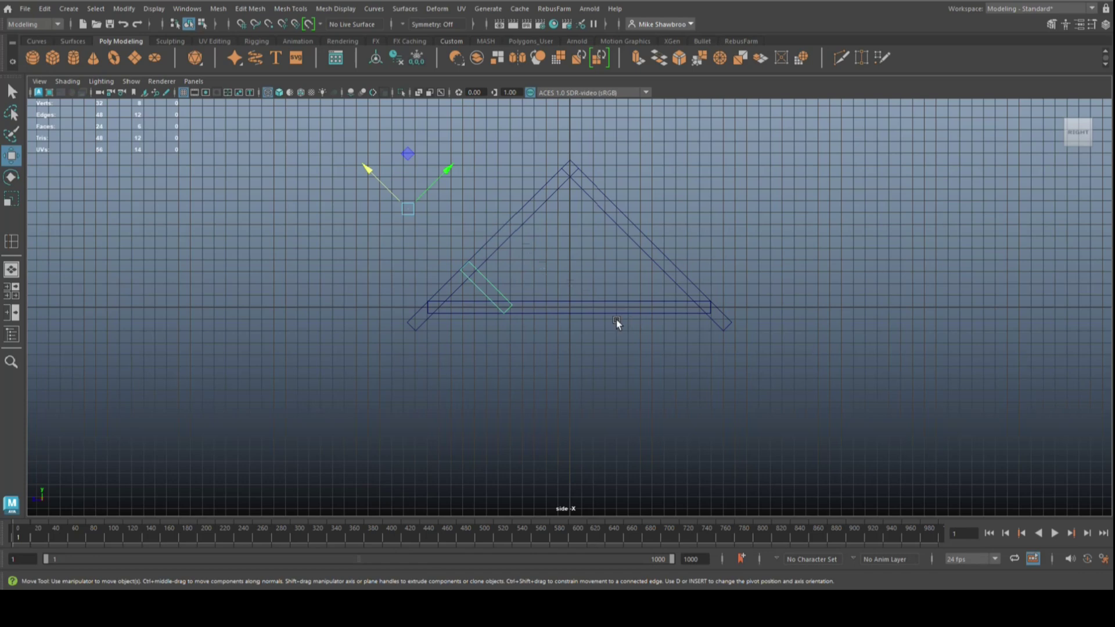
- Centre the brace's pivot, duplicate it and rotate the copy about X to the opposite diagonal
{"action": "left_click", "coordinate": [376, 59]}
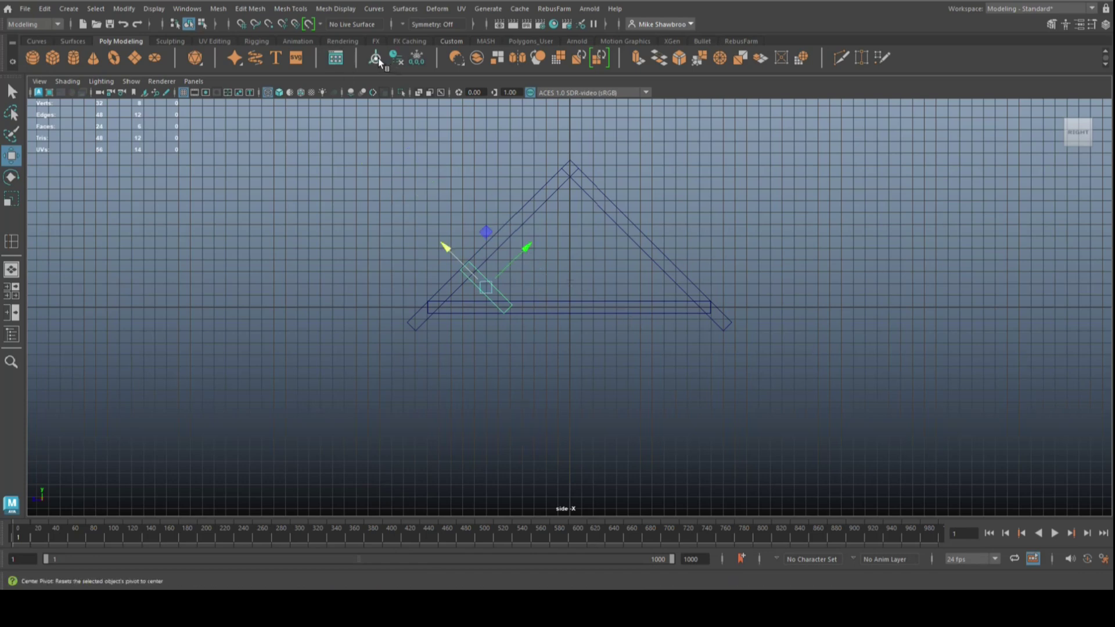
{"action": "key", "text": "ctrl+d"}
{"action": "key", "text": "e"}
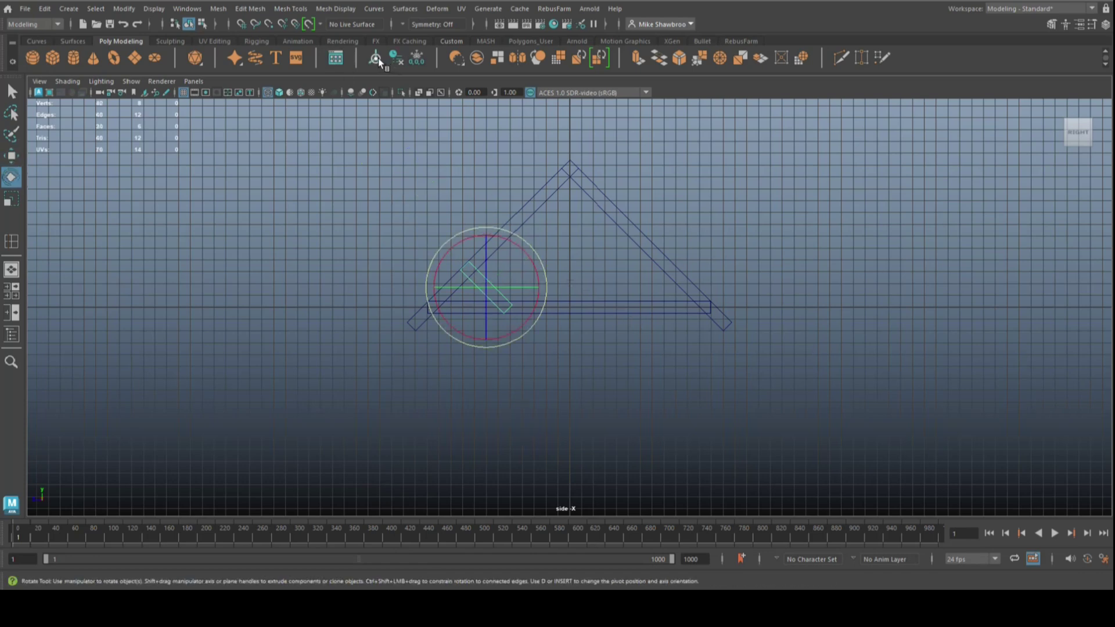
{"action": "left_click_drag", "start_coordinate": [443, 287], "coordinate": [594, 289]}
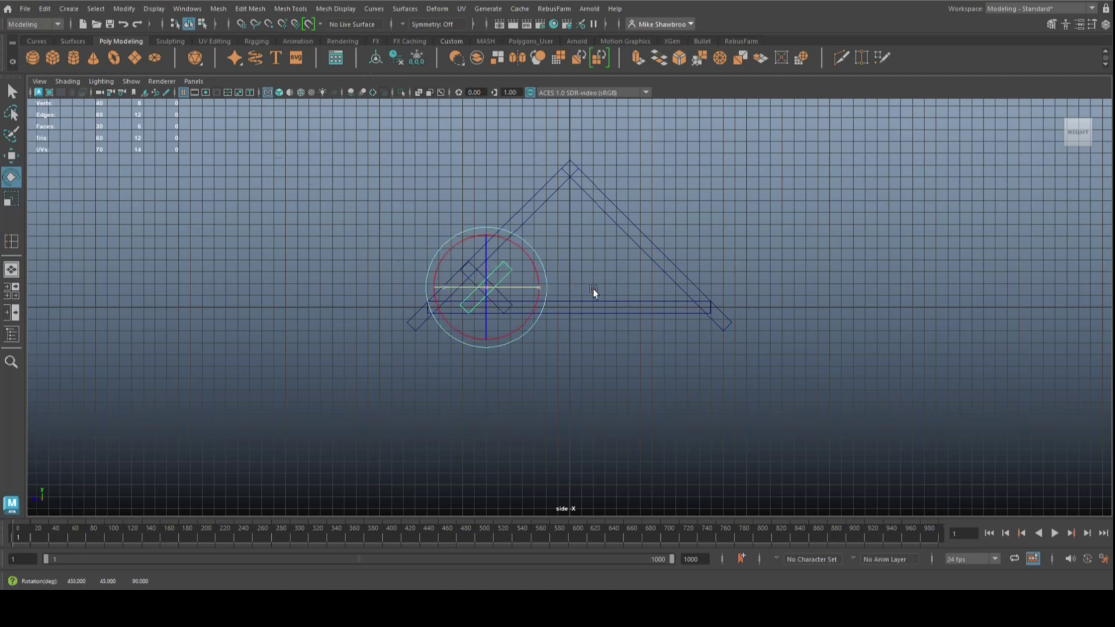
{"action": "key", "text": "w"}
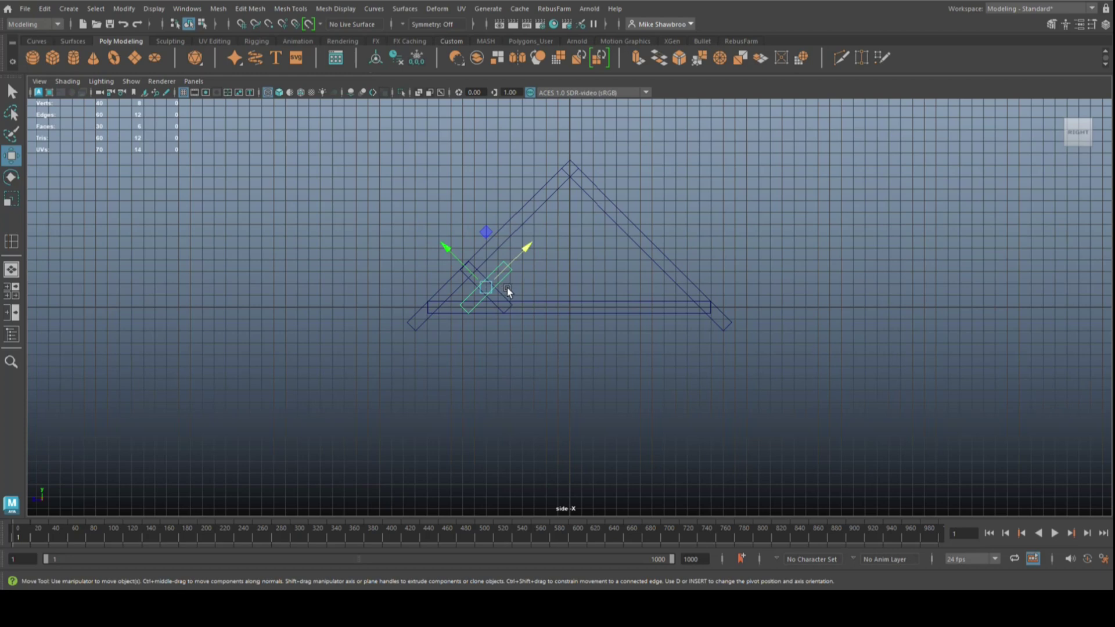
- Set Move axis orientation to World and slide the rotated brace right along X
{"action": "double_click", "coordinate": [10, 156]}
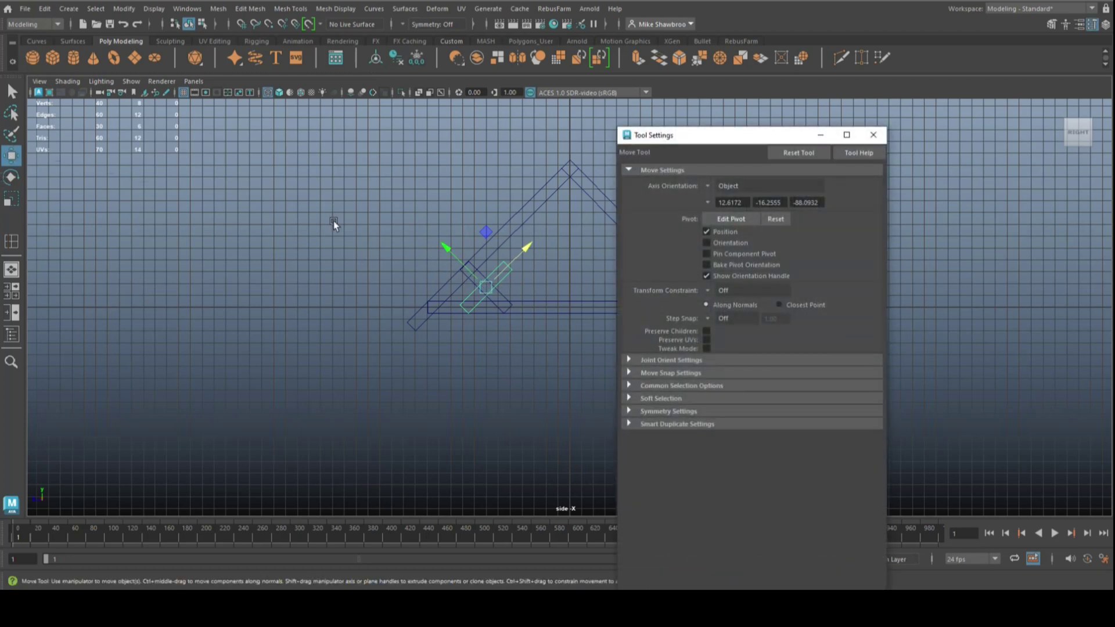
{"action": "left_click", "coordinate": [706, 186]}
{"action": "left_click", "coordinate": [740, 205]}
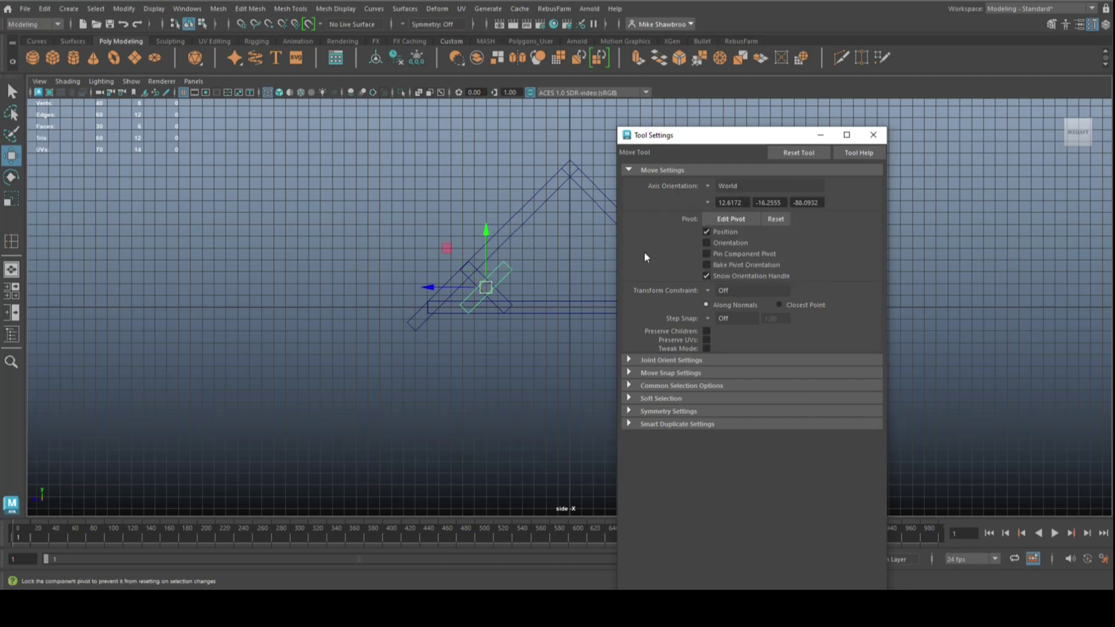
{"action": "left_click_drag", "start_coordinate": [434, 286], "coordinate": [470, 288]}
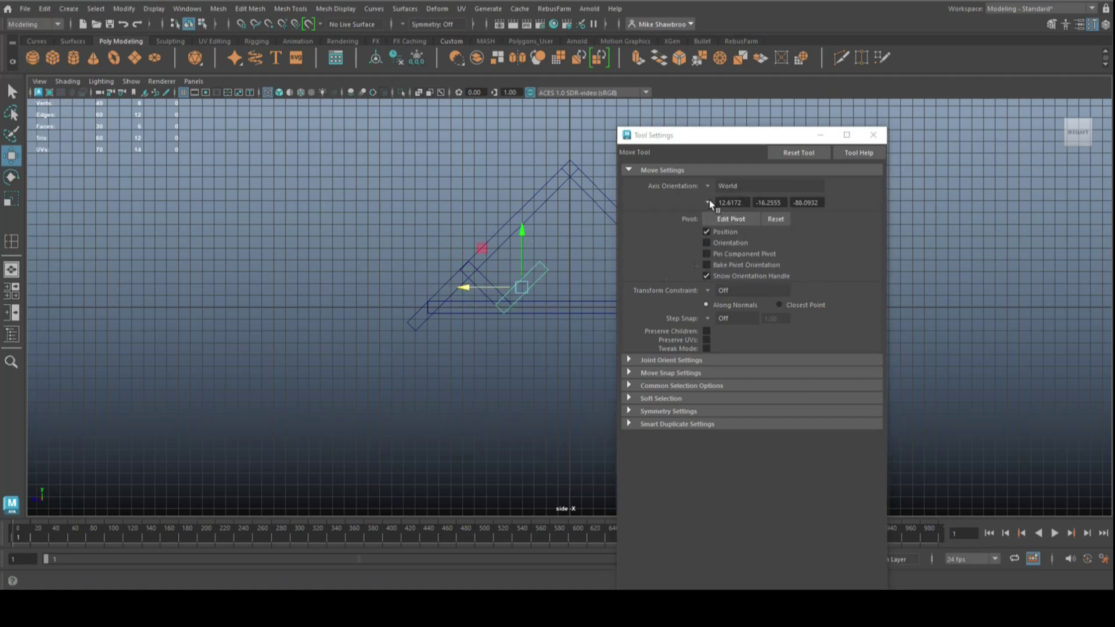
- Select the brace's top vertices and move them upward along world axes
{"action": "left_click", "coordinate": [560, 301]}
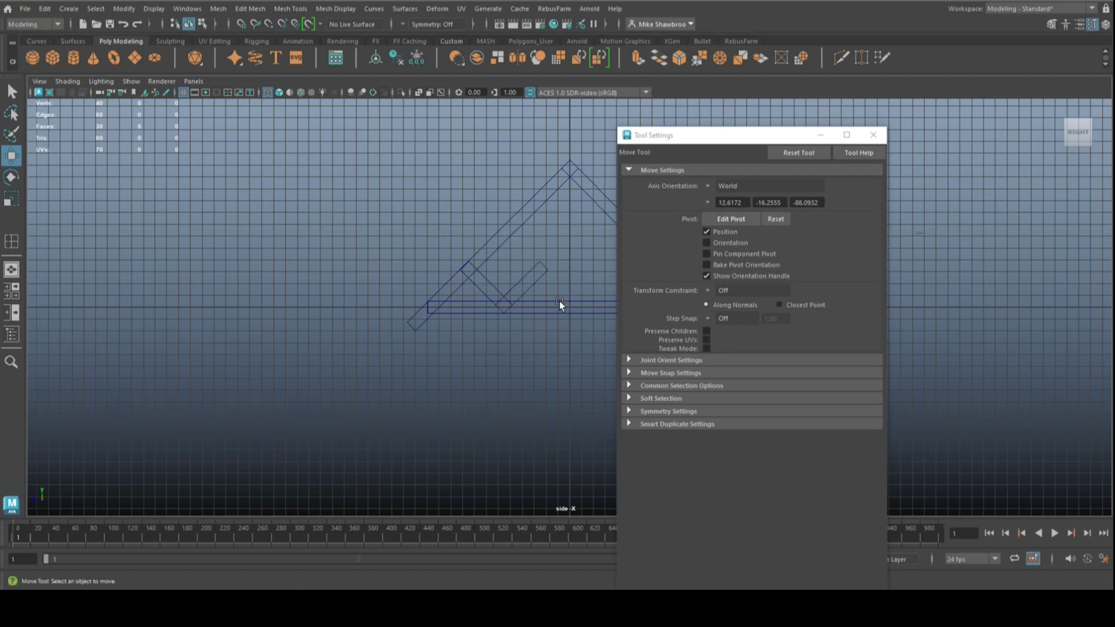
{"action": "left_click", "coordinate": [549, 270]}
{"action": "right_click_drag", "start_coordinate": [558, 232], "coordinate": [553, 251]}
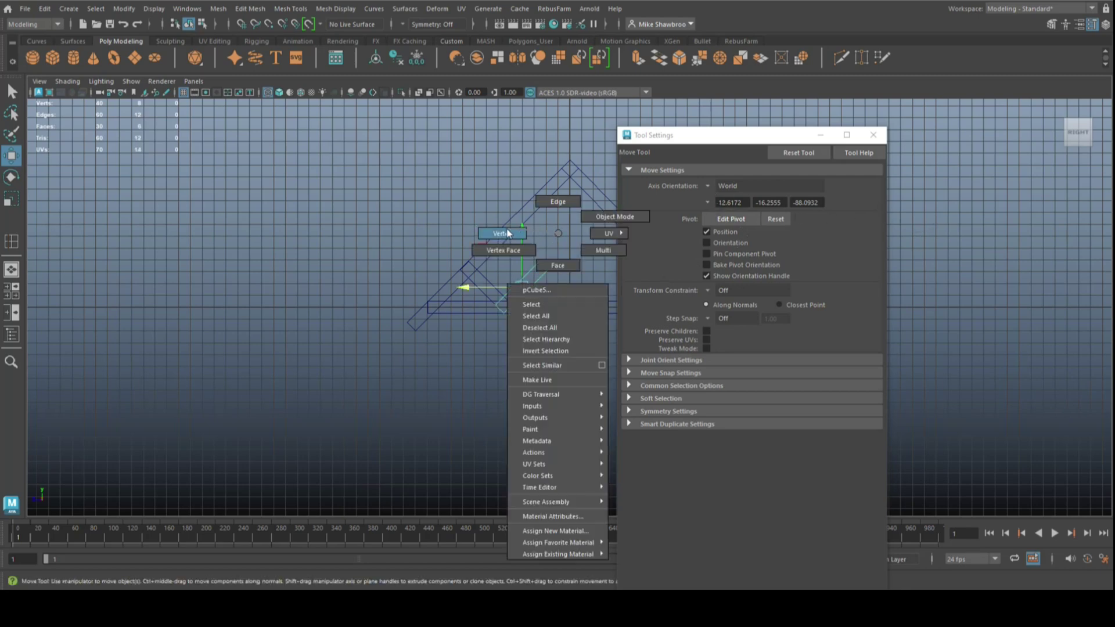
{"action": "left_click", "coordinate": [709, 183]}
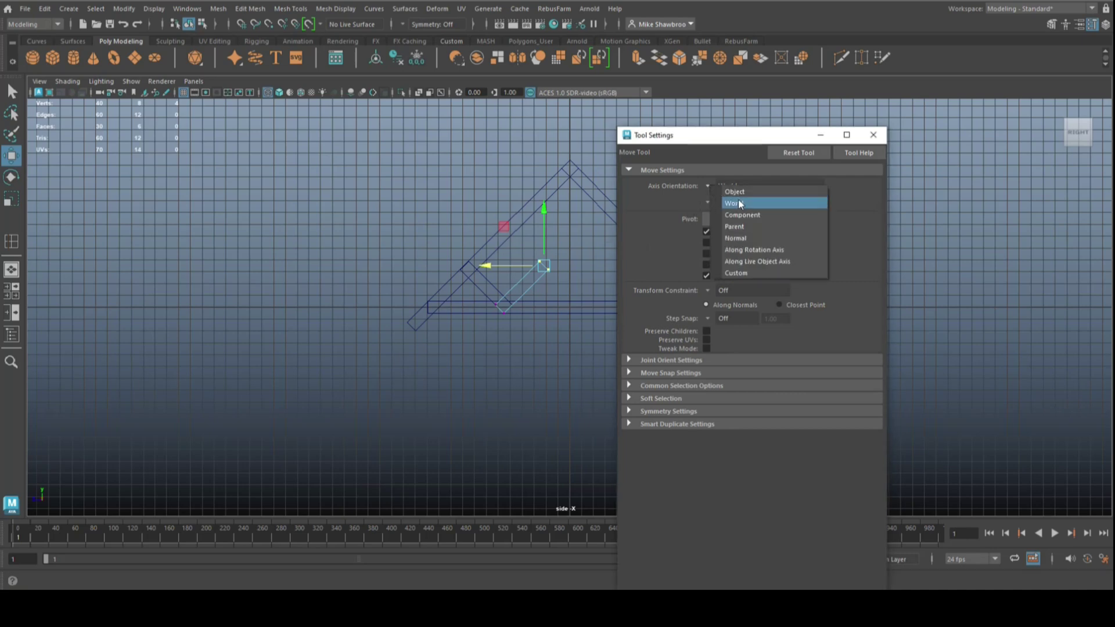
{"action": "left_click", "coordinate": [734, 203]}
{"action": "left_click_drag", "start_coordinate": [541, 273], "coordinate": [562, 174]}
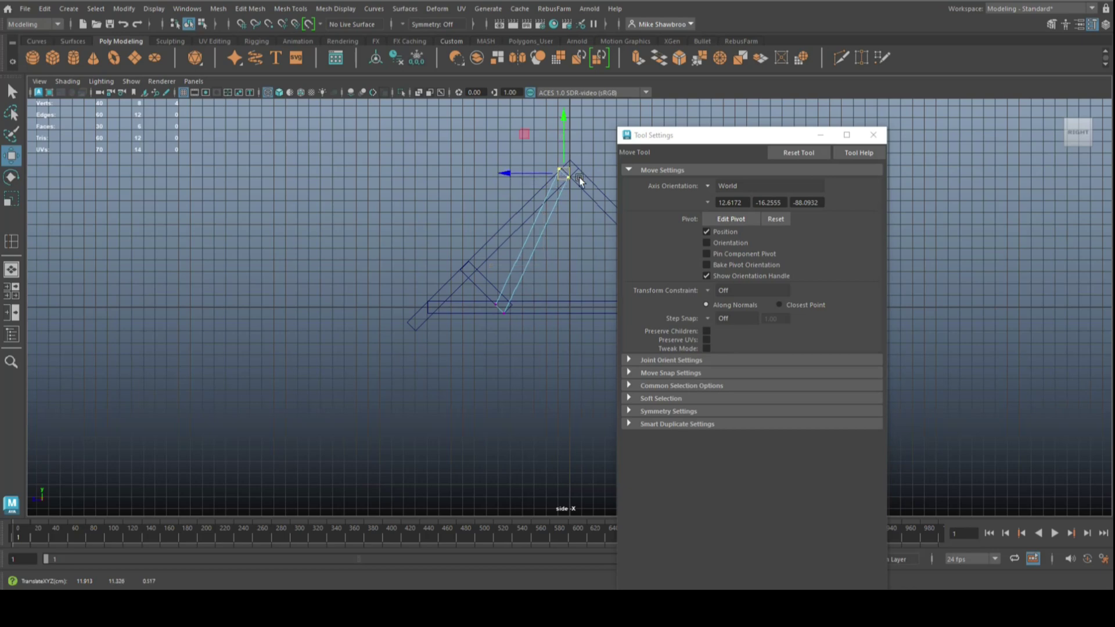
{"action": "left_click", "coordinate": [873, 134]}
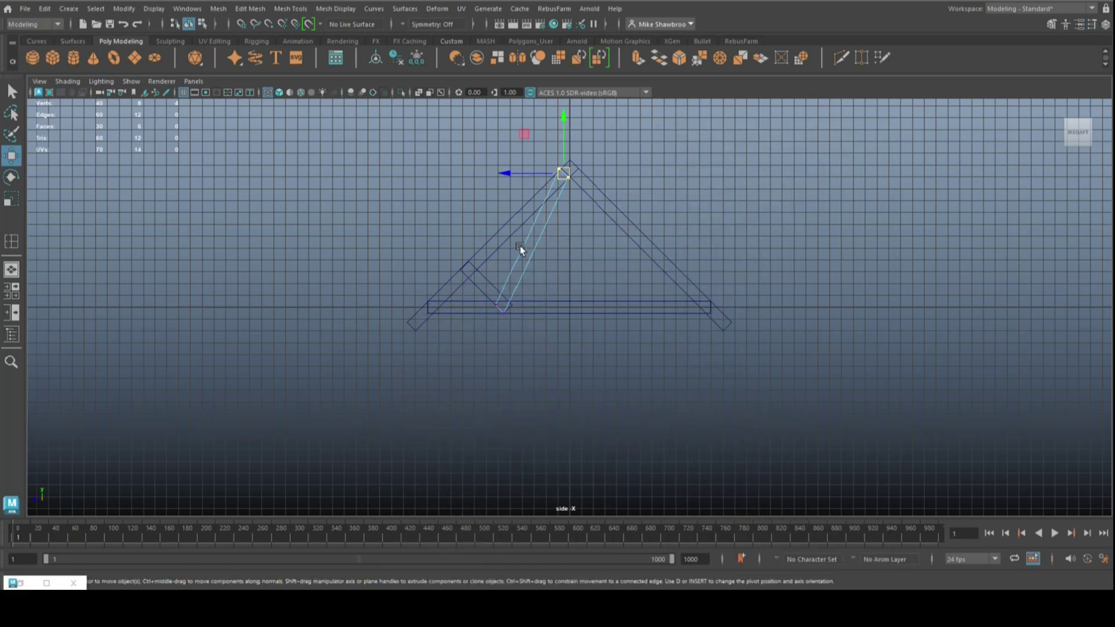
- Pull the board's top vertices up to the truss apex and return to Object mode
{"action": "right_click_drag", "start_coordinate": [471, 235], "coordinate": [458, 229], "text": "alt"}
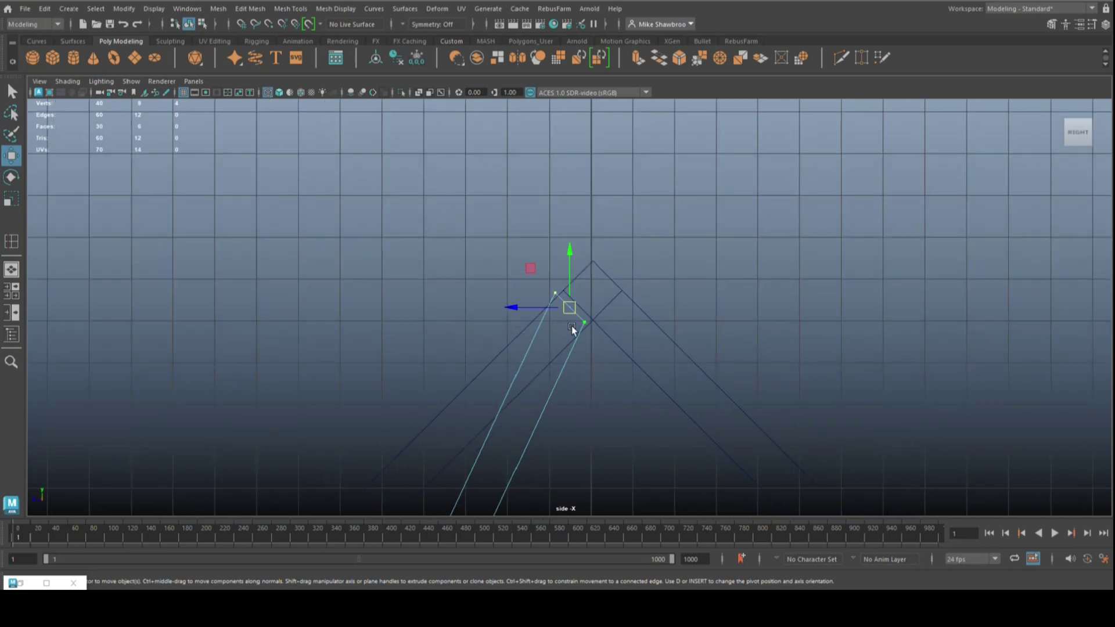
{"action": "left_click_drag", "start_coordinate": [570, 312], "coordinate": [607, 274]}
{"action": "scroll", "coordinate": [431, 284], "scroll_direction": "down", "scroll_amount": 3}
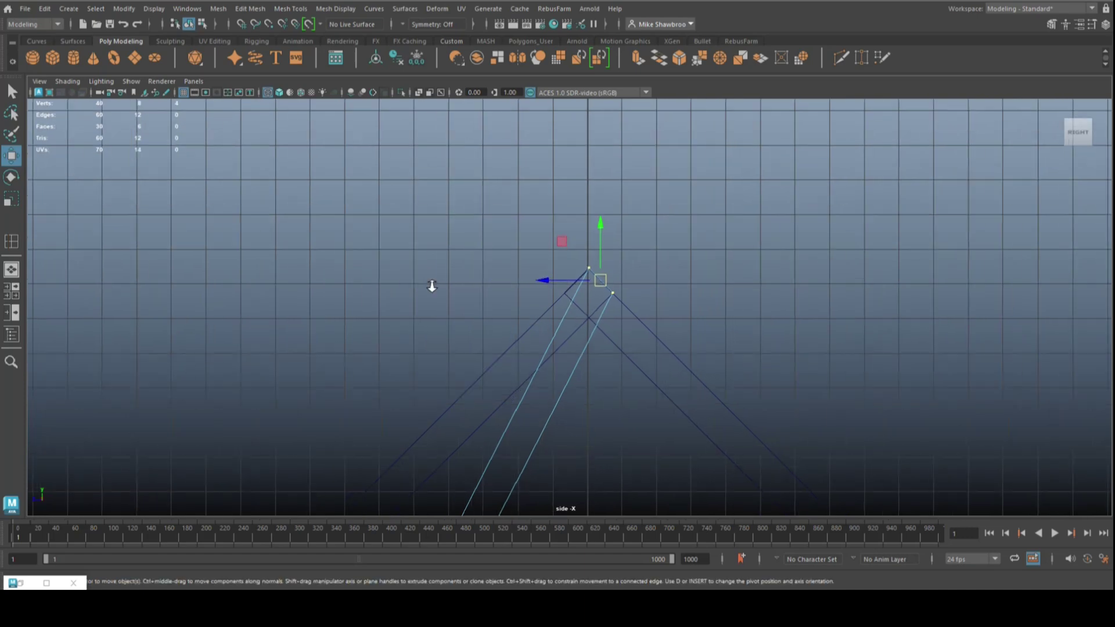
{"action": "scroll", "coordinate": [418, 279], "scroll_direction": "down", "scroll_amount": 3}
{"action": "scroll", "coordinate": [415, 274], "scroll_direction": "down", "scroll_amount": 3}
{"action": "scroll", "coordinate": [416, 274], "scroll_direction": "down", "scroll_amount": 2}
{"action": "right_click_drag", "start_coordinate": [451, 238], "coordinate": [481, 232]}
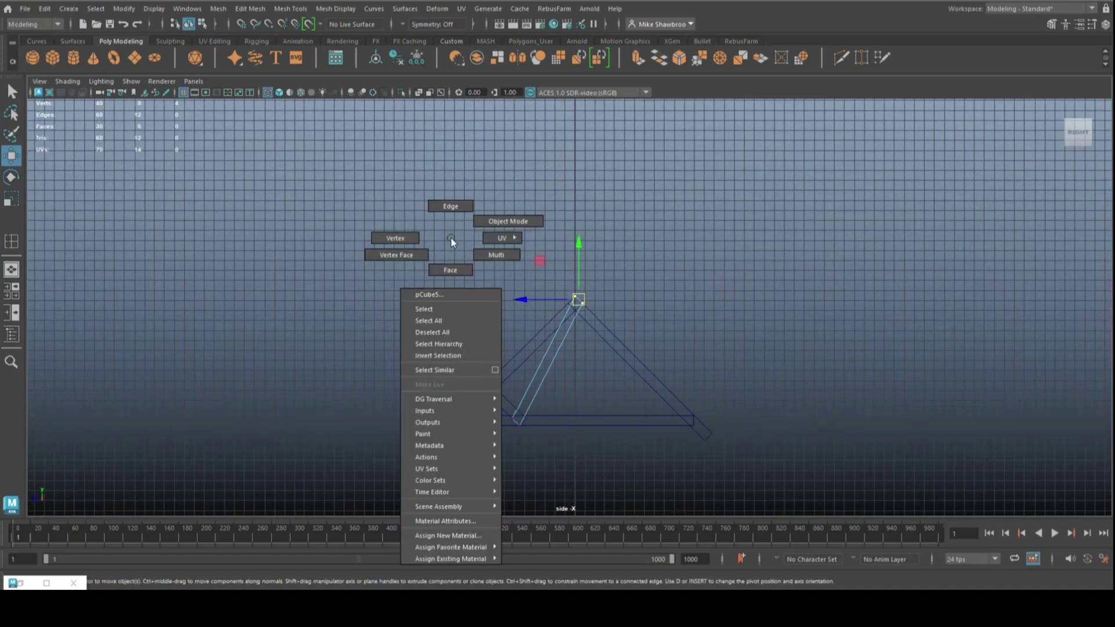
- Clone the diagonal board and combine the two boards into one mesh
{"action": "left_click_drag", "start_coordinate": [505, 402], "coordinate": [475, 403], "text": "shift"}
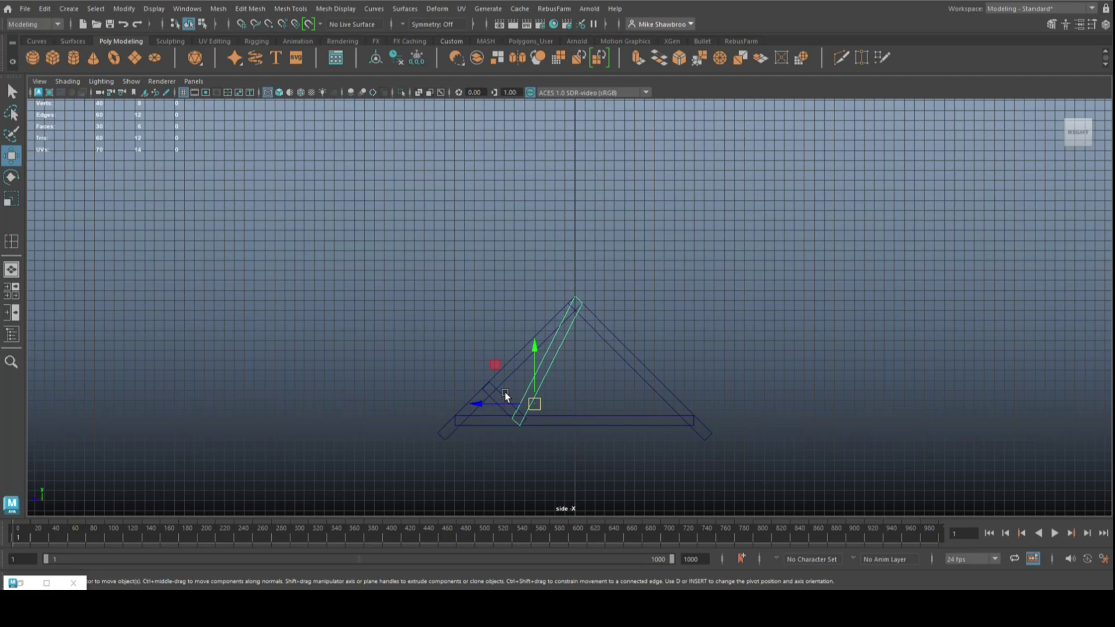
{"action": "left_click", "coordinate": [224, 13]}
{"action": "left_click", "coordinate": [251, 51]}
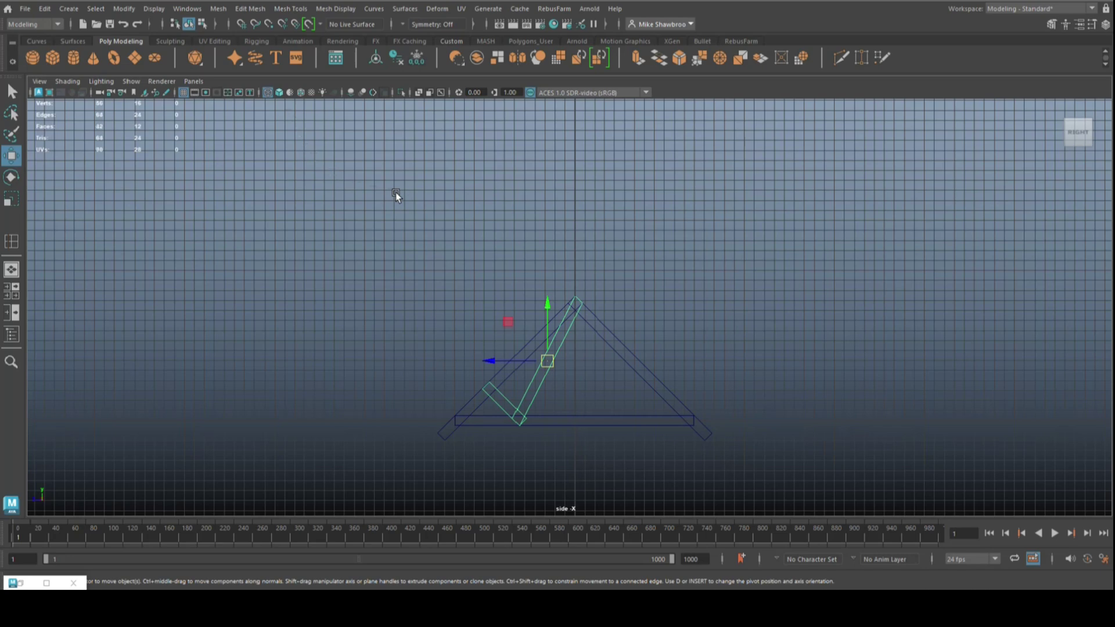
- Rotate the combined boards 135° and move them onto the truss's right side
{"action": "key", "text": "e"}
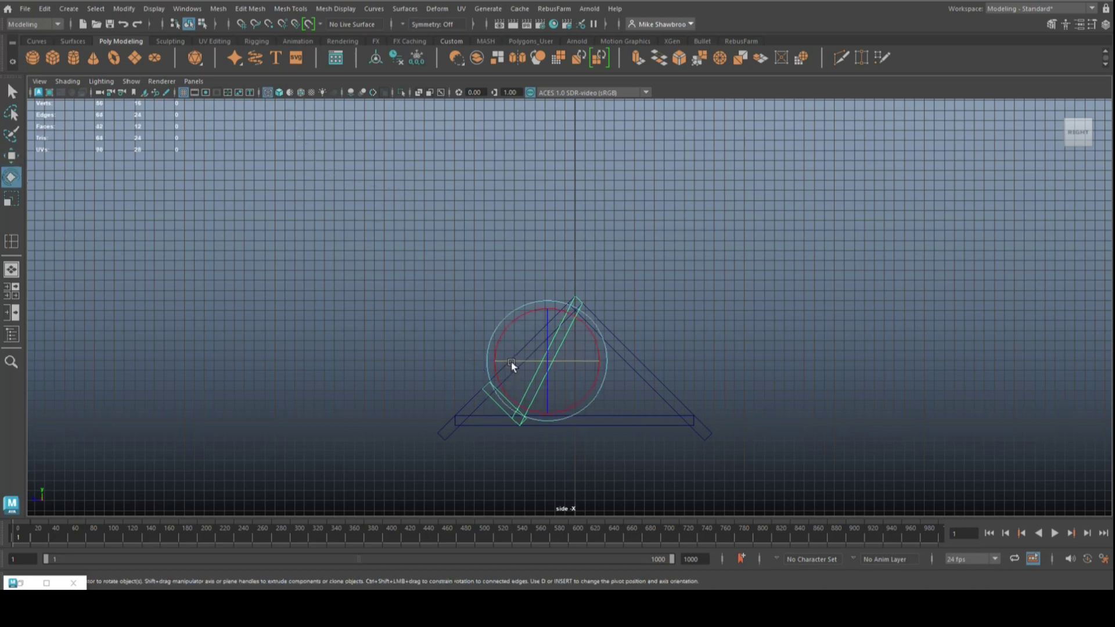
{"action": "mouse_move", "coordinate": [512, 366]}
{"action": "left_mouse_down"}
{"action": "mouse_move", "coordinate": [669, 358]}
{"action": "mouse_move", "coordinate": [652, 357]}
{"action": "left_mouse_up"}
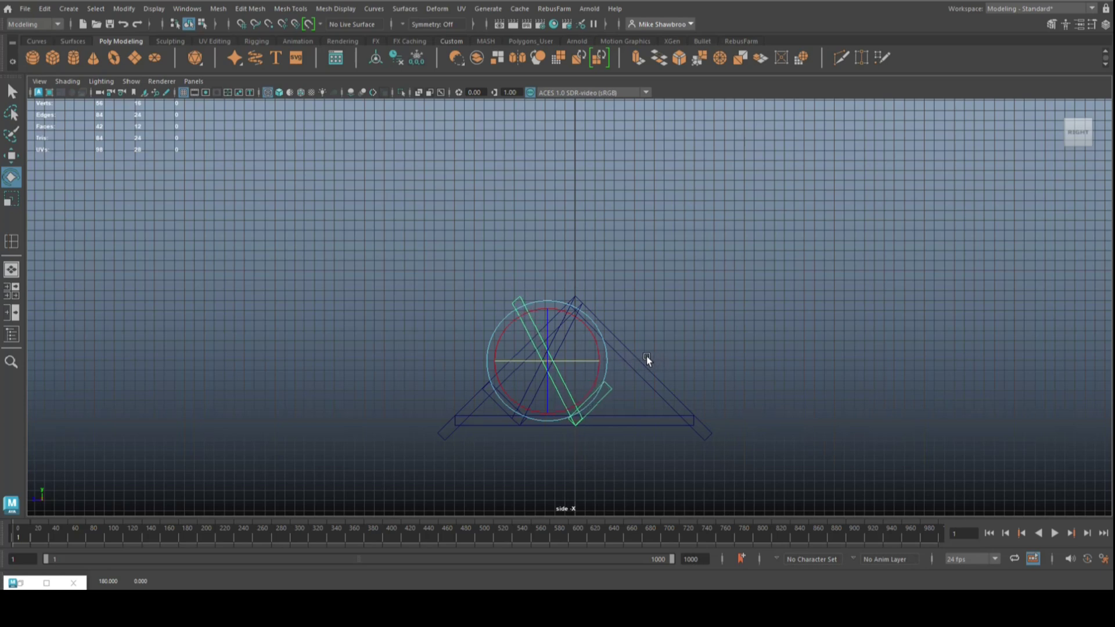
{"action": "key", "text": "w"}
{"action": "left_click_drag", "start_coordinate": [490, 362], "coordinate": [545, 376]}
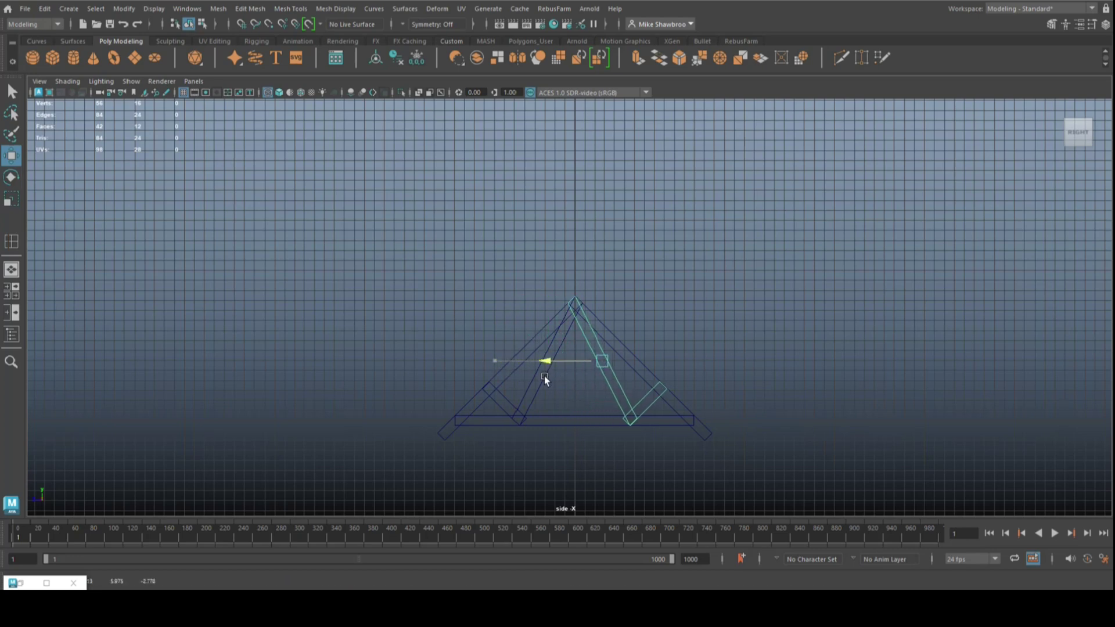
{"action": "left_click", "coordinate": [751, 340]}
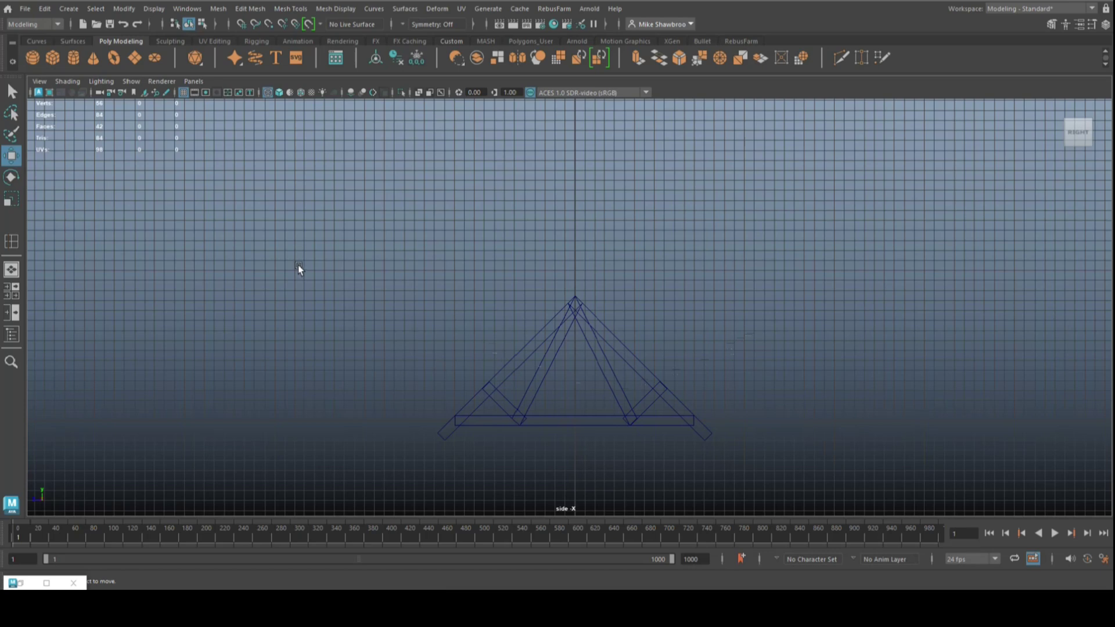
- Combine all the truss pieces into a single mesh with Mesh > Combine
{"action": "left_click_drag", "start_coordinate": [299, 268], "coordinate": [807, 490]}
{"action": "left_click", "coordinate": [219, 9]}
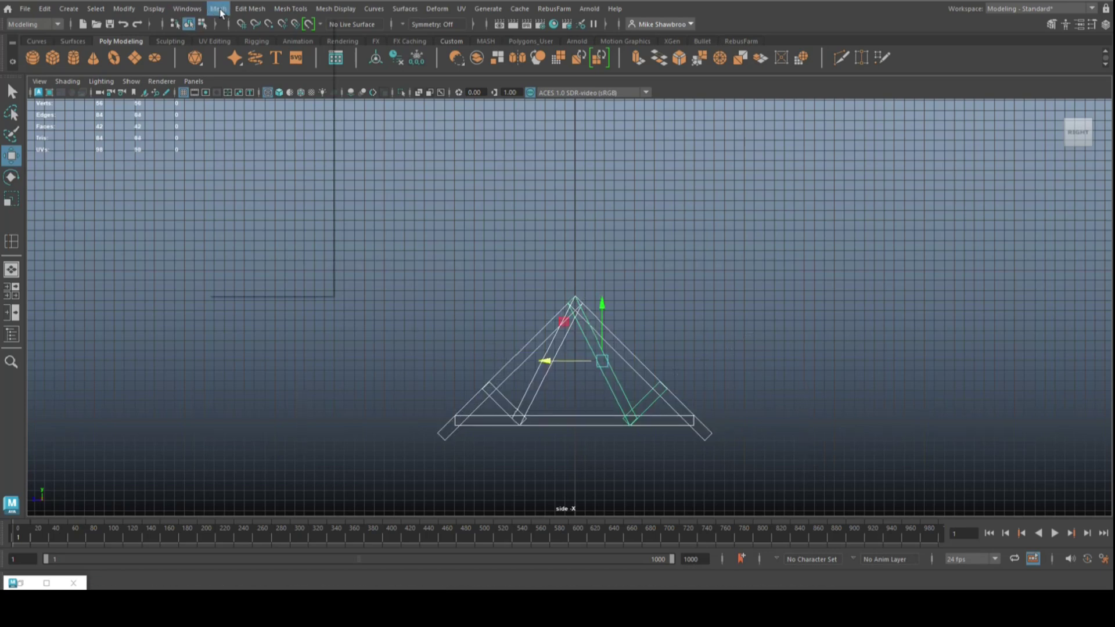
{"action": "left_click", "coordinate": [232, 51]}
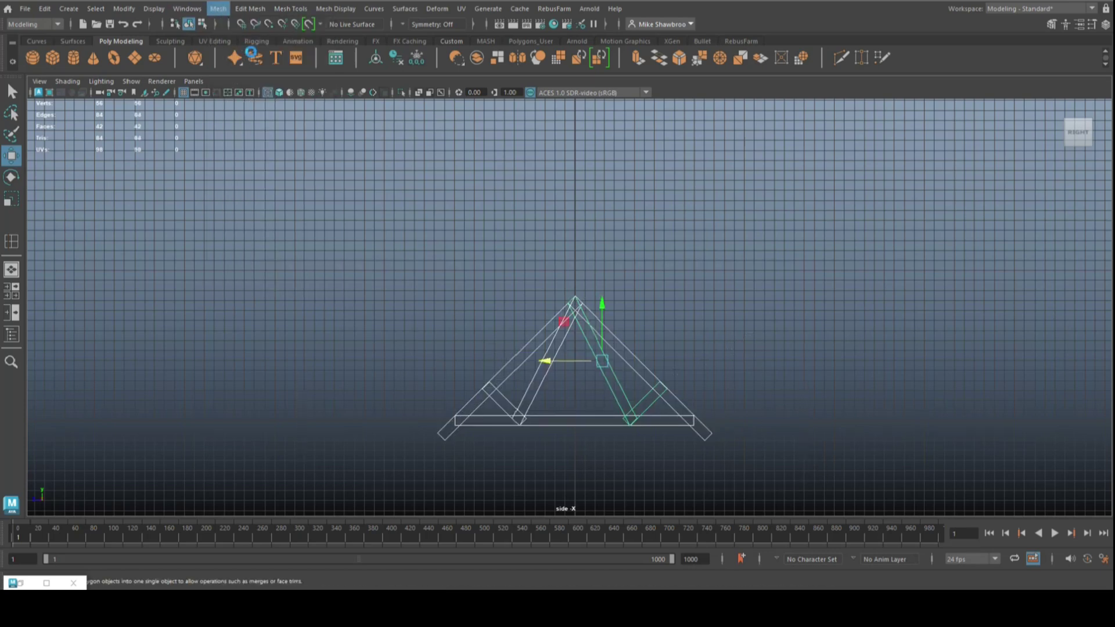
- Duplicate the truss with Ctrl+D and Shift+D into a row of six evenly spaced copies
{"action": "left_click", "coordinate": [11, 290]}
{"action": "key", "text": "space"}
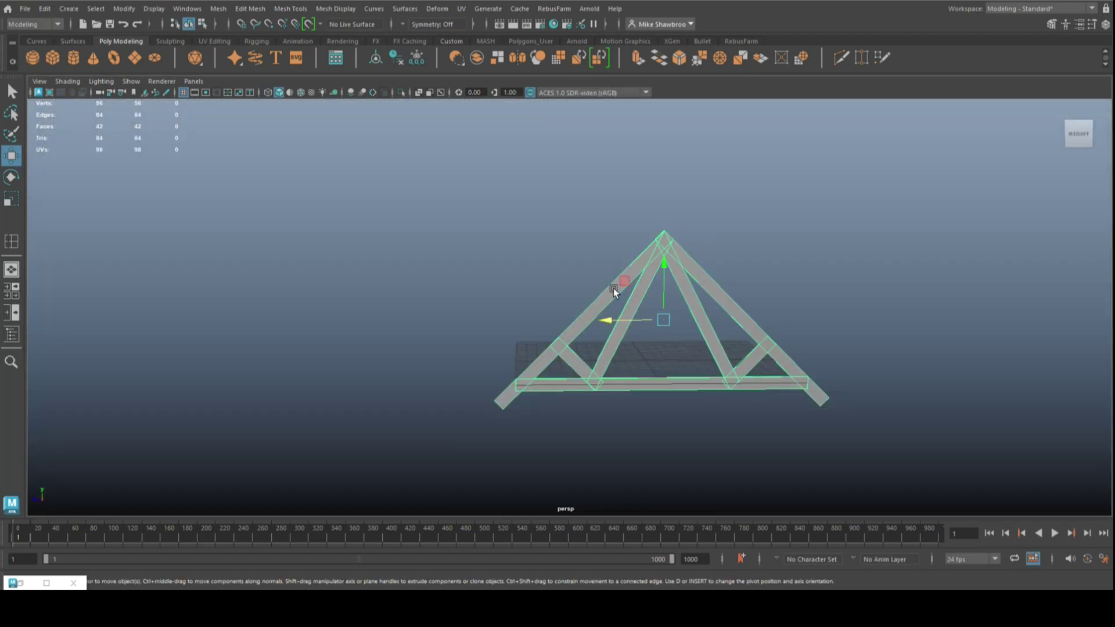
{"action": "left_click_drag", "start_coordinate": [548, 343], "coordinate": [684, 361], "text": "alt"}
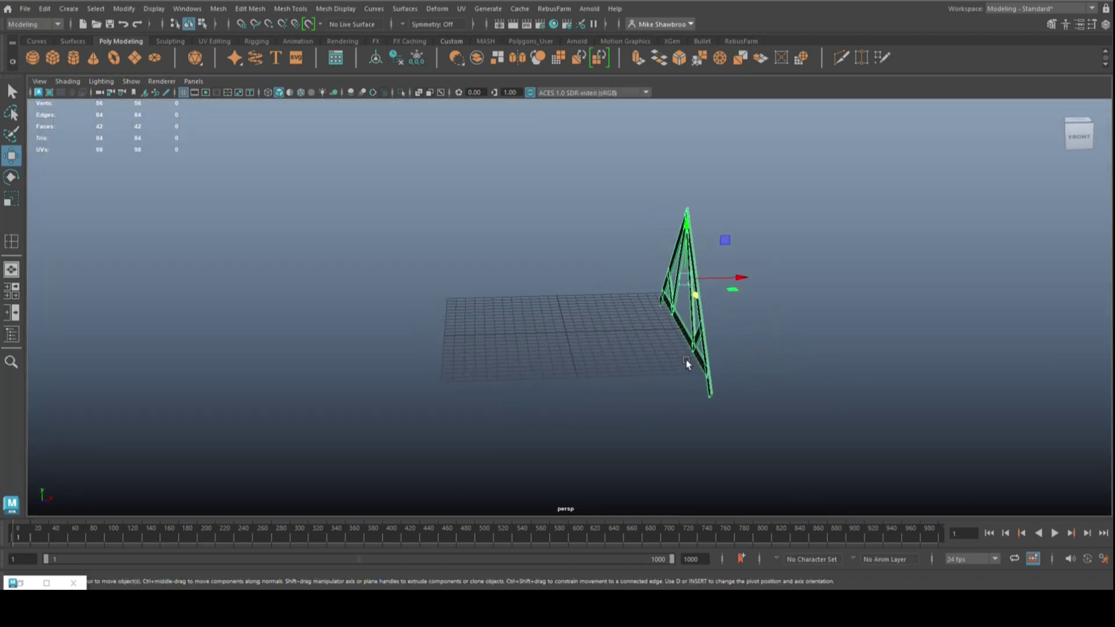
{"action": "key", "text": "ctrl+d"}
{"action": "left_click_drag", "start_coordinate": [741, 279], "coordinate": [660, 293]}
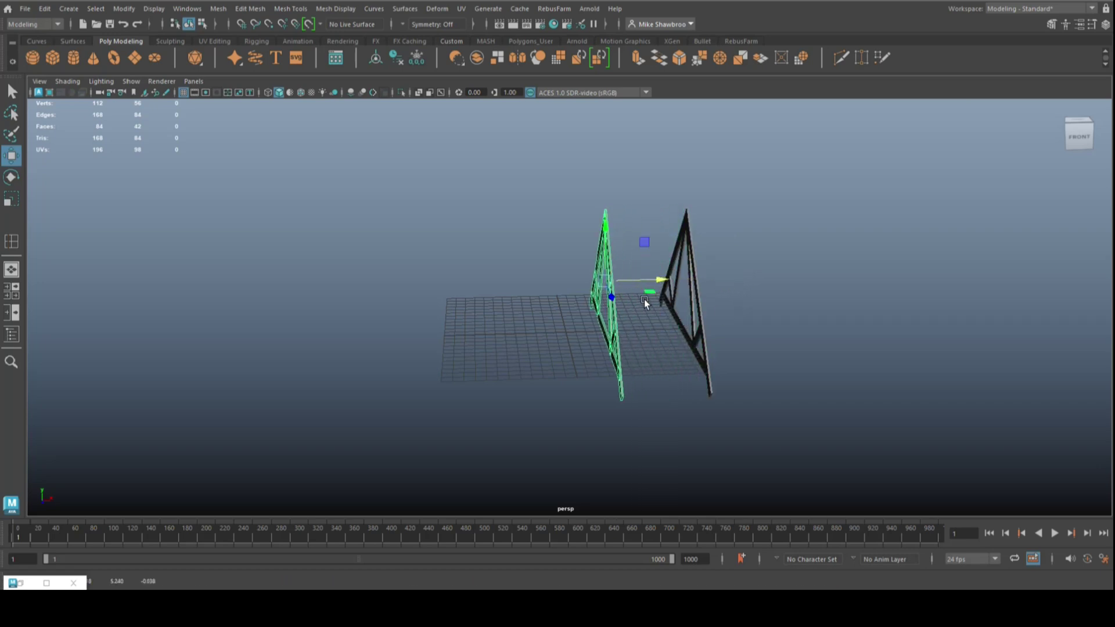
{"action": "key", "text": "shift+d"}
{"action": "key", "text": "shift+d"}
{"action": "key", "text": "shift+d"}
{"action": "key", "text": "shift+d"}
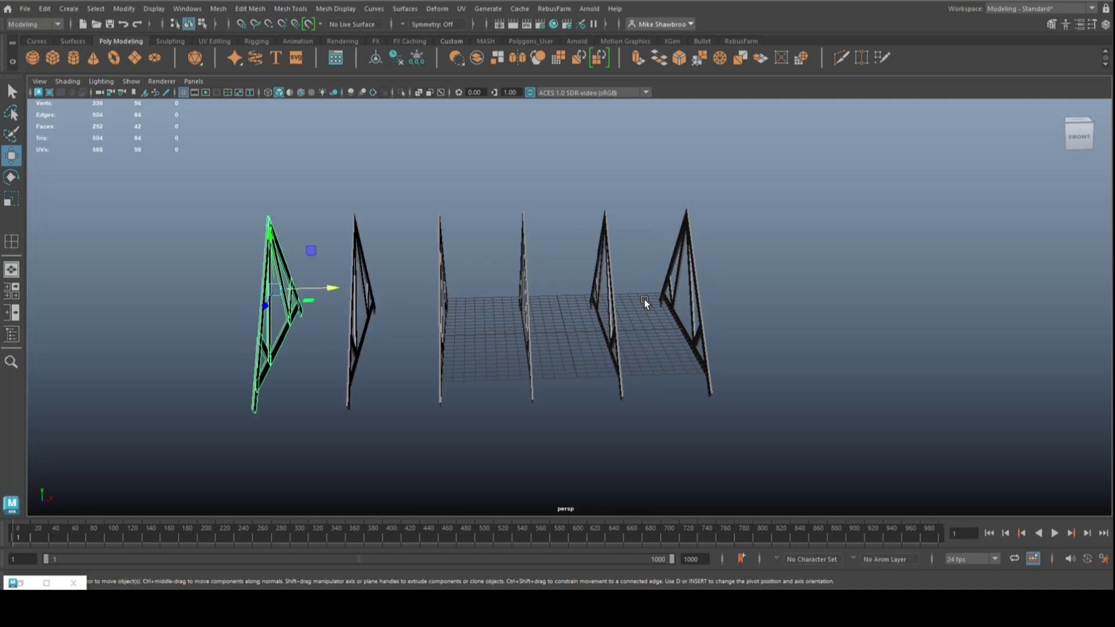
{"action": "left_click", "coordinate": [830, 305]}
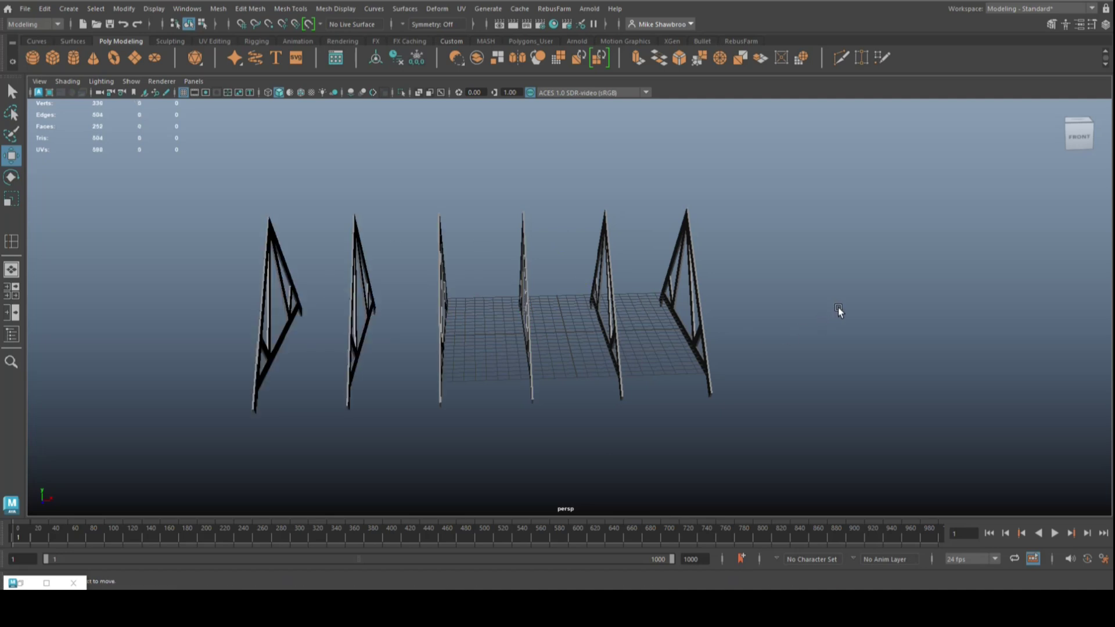
{"action": "left_click_drag", "start_coordinate": [837, 307], "coordinate": [742, 312], "text": "alt"}
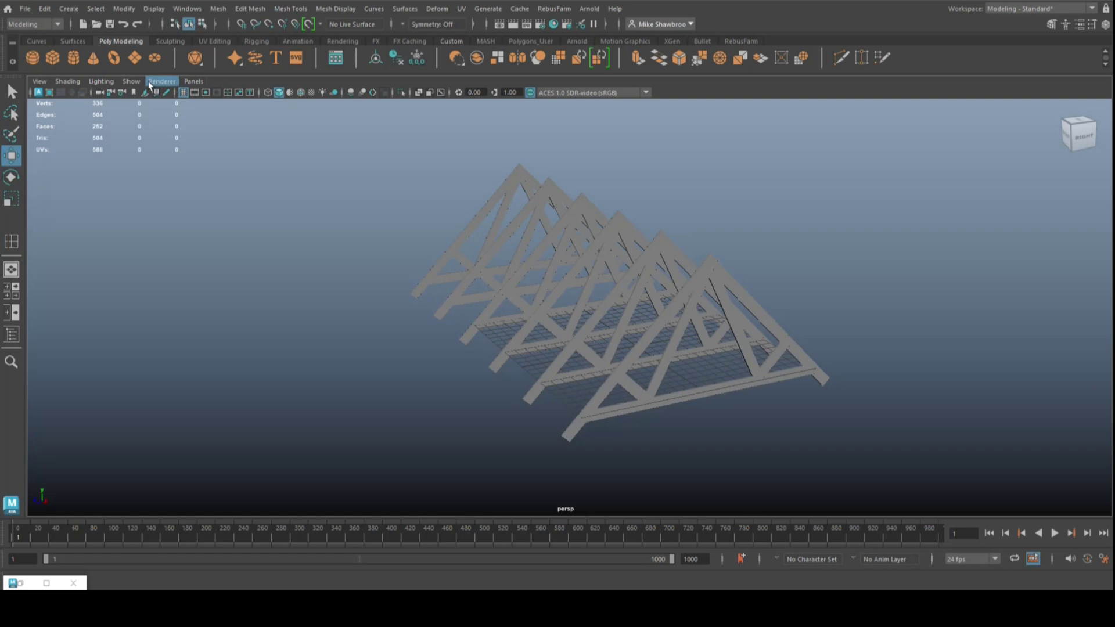
- Add a cube and stretch it into a long beam along the truss row
{"action": "left_click", "coordinate": [53, 57]}
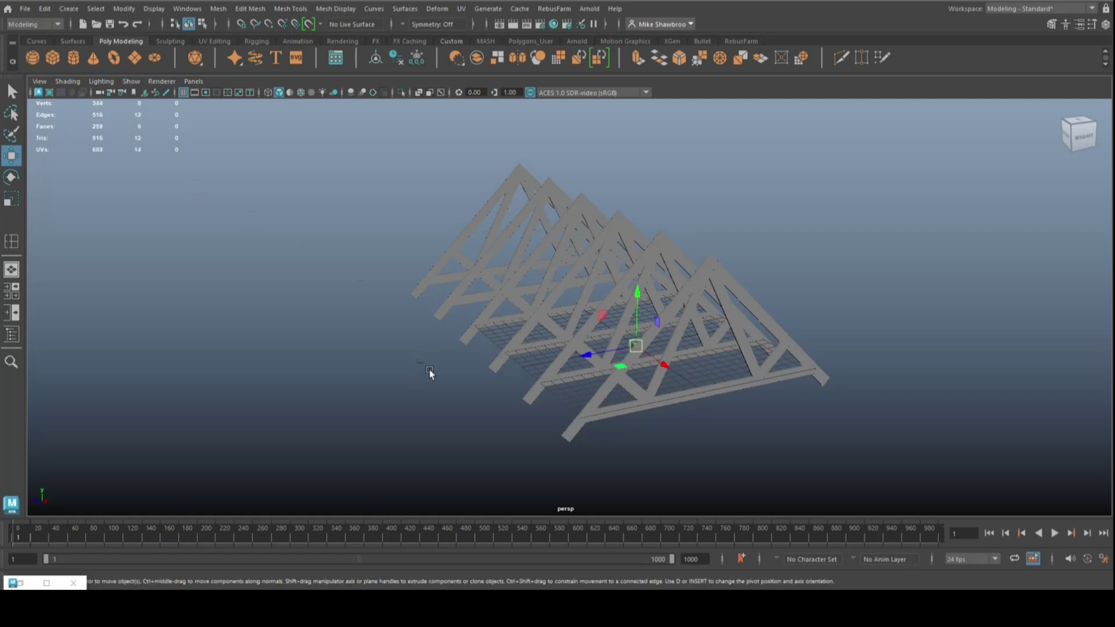
{"action": "left_click_drag", "start_coordinate": [430, 369], "coordinate": [510, 375], "text": "alt"}
{"action": "key", "text": "r"}
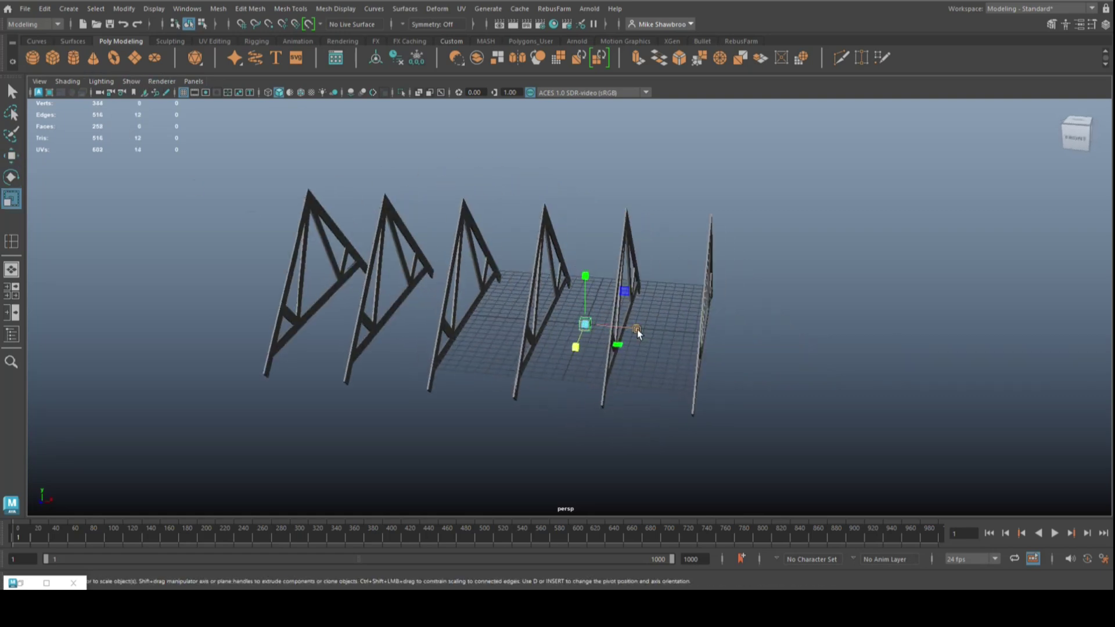
{"action": "mouse_move", "coordinate": [636, 329]}
{"action": "left_mouse_down"}
{"action": "mouse_move", "coordinate": [676, 353]}
{"action": "mouse_move", "coordinate": [849, 346]}
{"action": "left_mouse_up"}
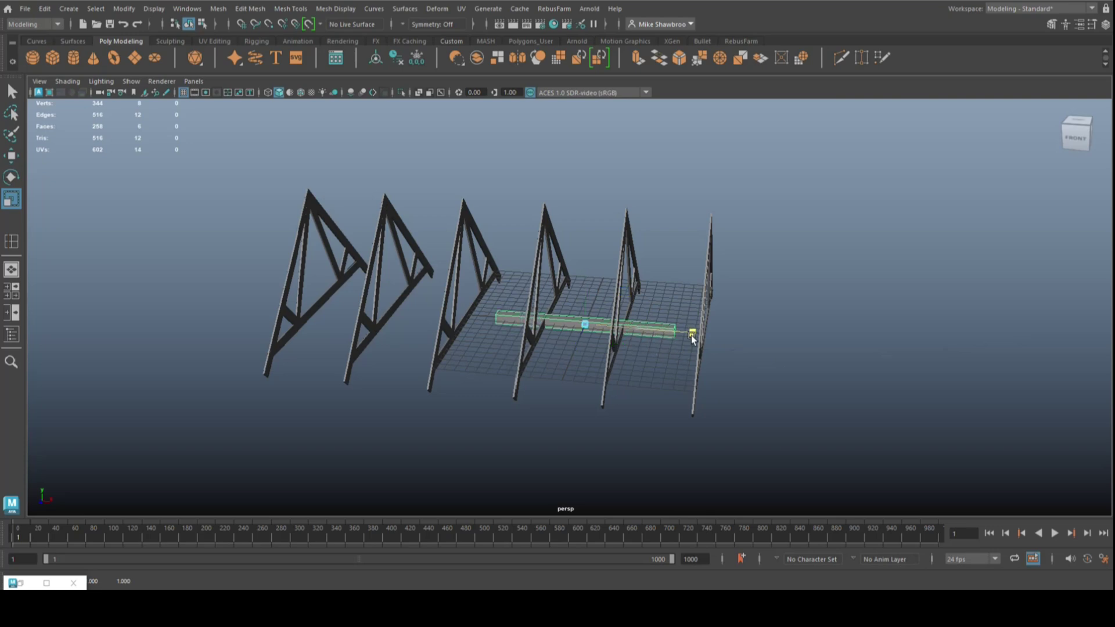
- In the top view, slide the beam left along the truss row
{"action": "left_click", "coordinate": [11, 291]}
{"action": "key", "text": "space"}
{"action": "scroll", "coordinate": [606, 390], "scroll_direction": "down", "scroll_amount": 2}
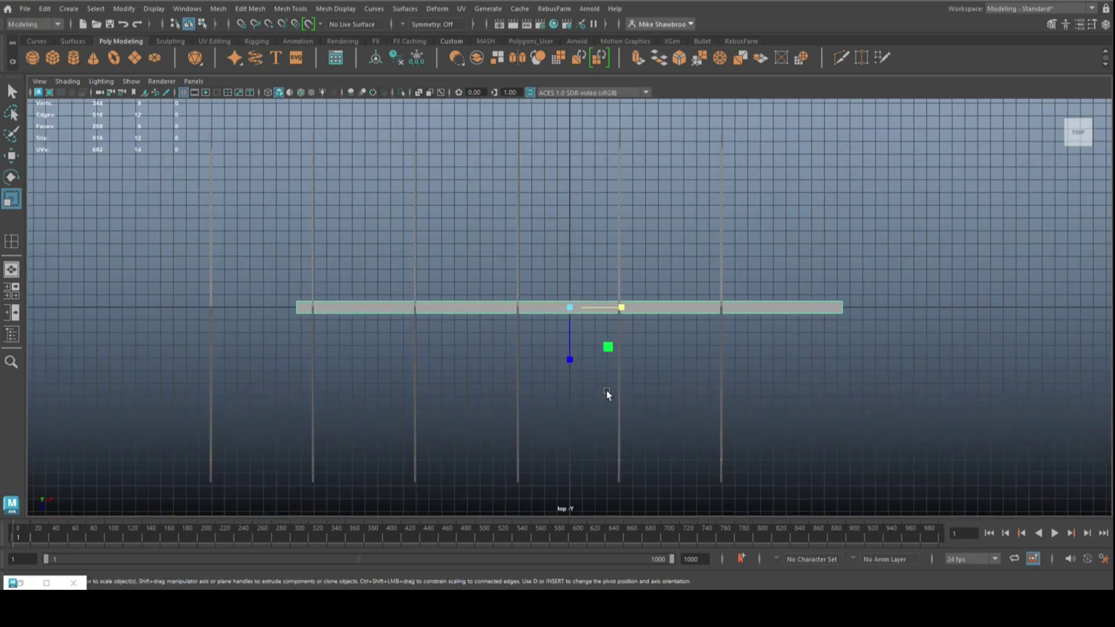
{"action": "key", "text": "w"}
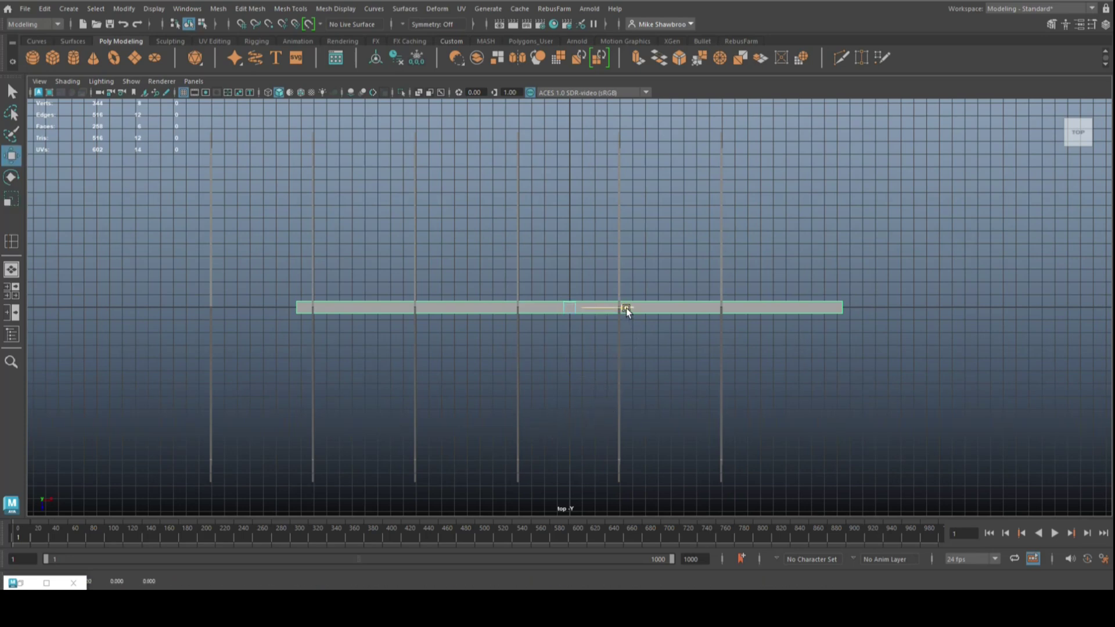
{"action": "mouse_move", "coordinate": [626, 308]}
{"action": "left_mouse_down"}
{"action": "mouse_move", "coordinate": [508, 316]}
{"action": "mouse_move", "coordinate": [518, 325]}
{"action": "left_mouse_up"}
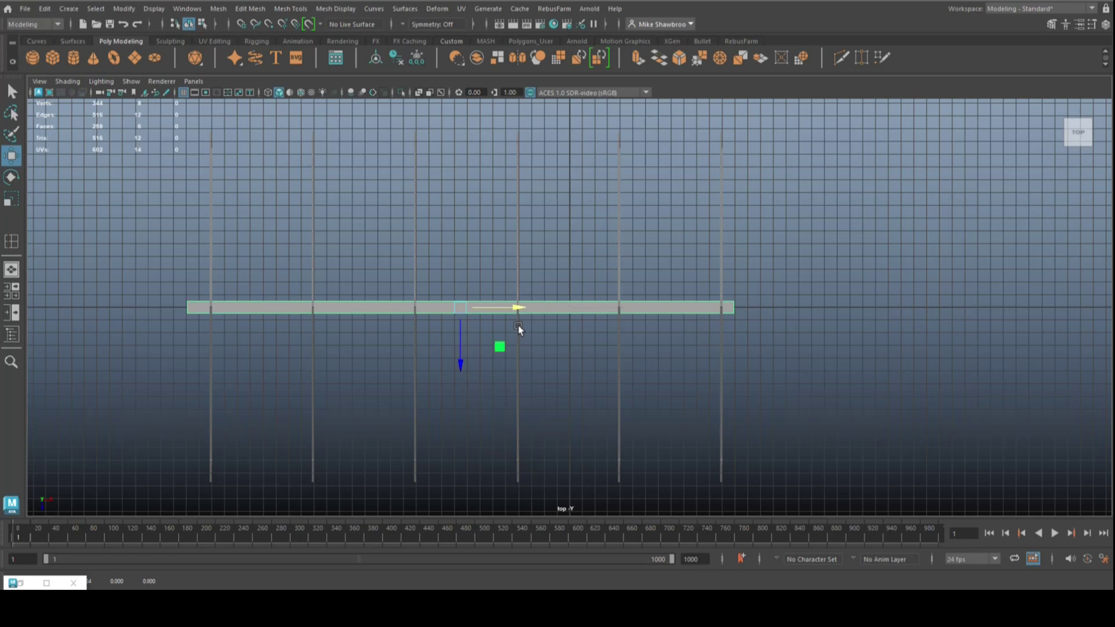
- Snap the beam's end vertices to the first and last trusses
{"action": "right_click_drag", "start_coordinate": [147, 285], "coordinate": [99, 268]}
{"action": "left_click_drag", "start_coordinate": [165, 327], "coordinate": [191, 366]}
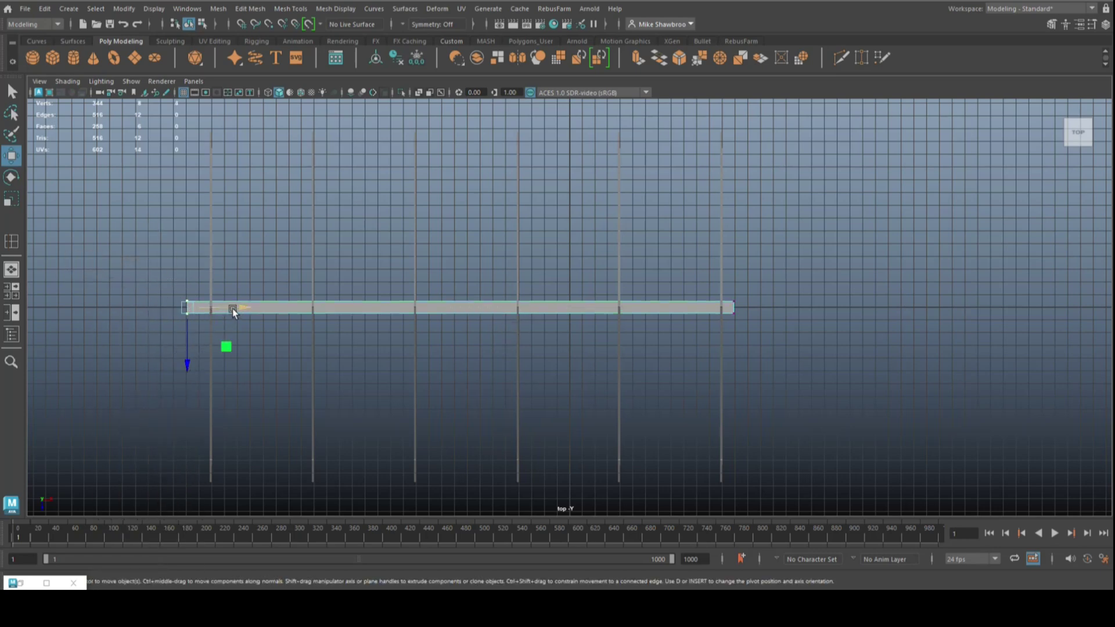
{"action": "key", "text": "x"}
{"action": "left_click_drag", "start_coordinate": [241, 308], "coordinate": [198, 311]}
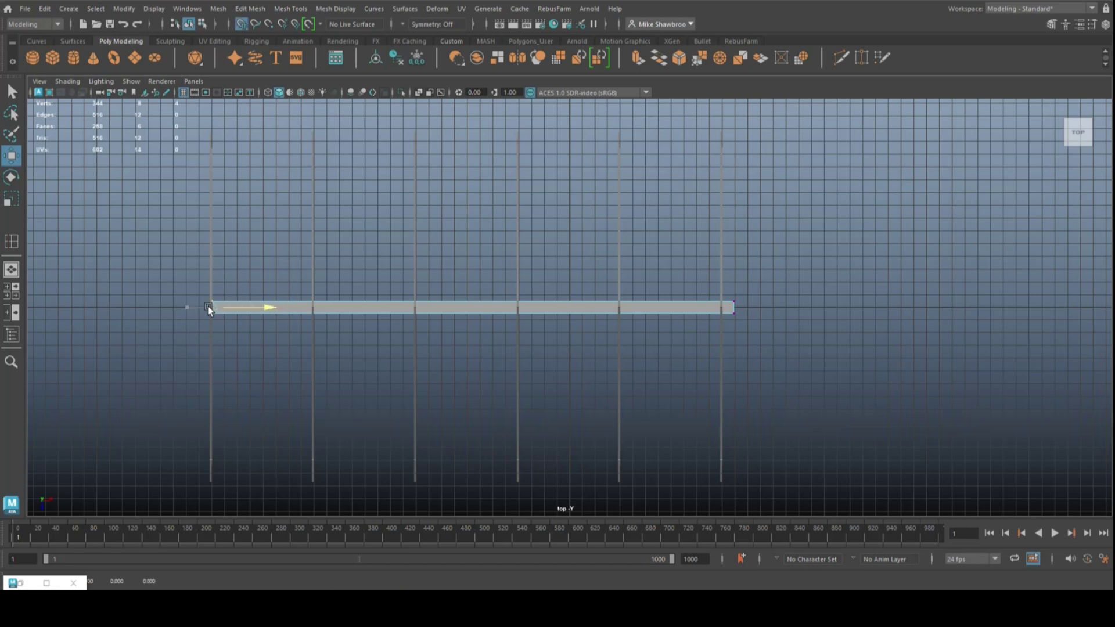
{"action": "left_click_drag", "start_coordinate": [760, 288], "coordinate": [732, 343]}
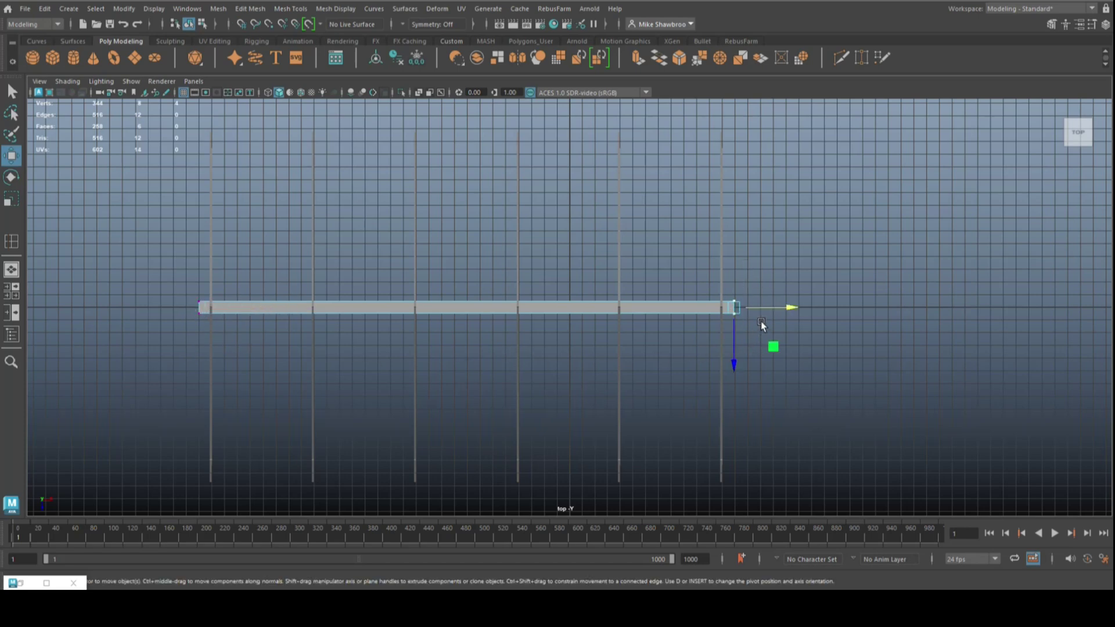
{"action": "key", "text": "x"}
{"action": "left_click_drag", "start_coordinate": [793, 307], "coordinate": [737, 311]}
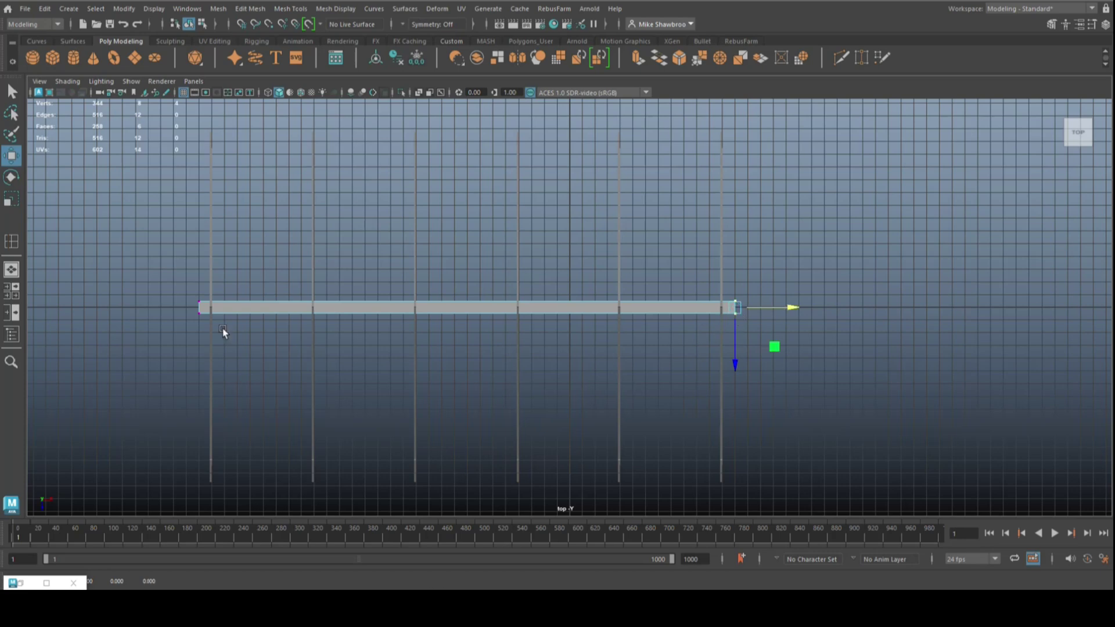
- Frame the beam in the side view and switch back to Object Mode
{"action": "left_click", "coordinate": [18, 289]}
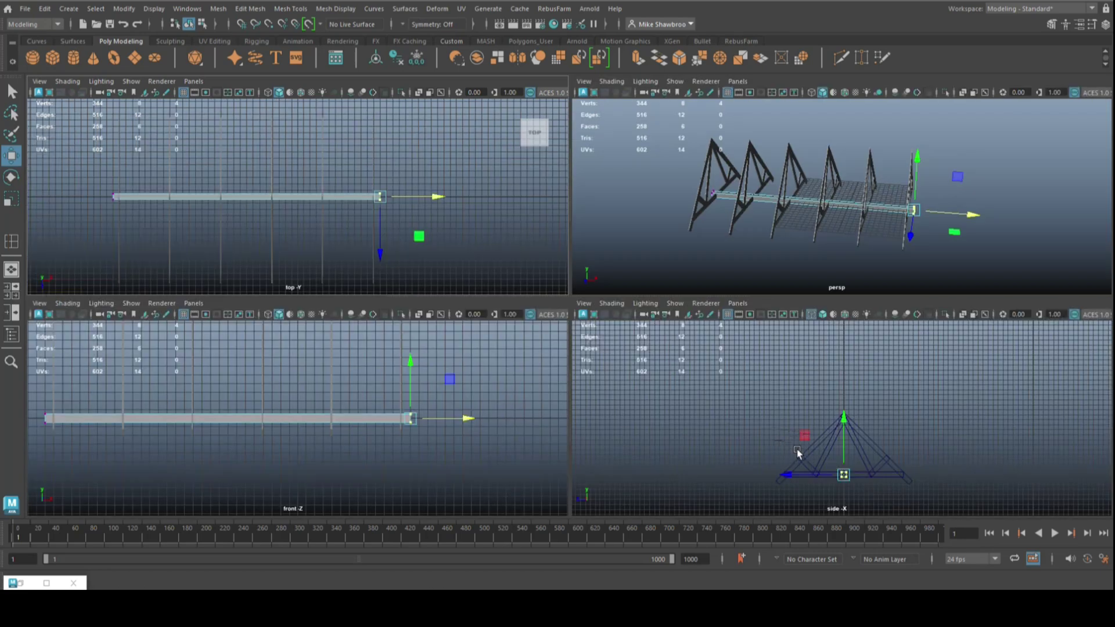
{"action": "key", "text": "space"}
{"action": "key", "text": "f"}
{"action": "scroll", "coordinate": [722, 409], "scroll_direction": "down", "scroll_amount": 3}
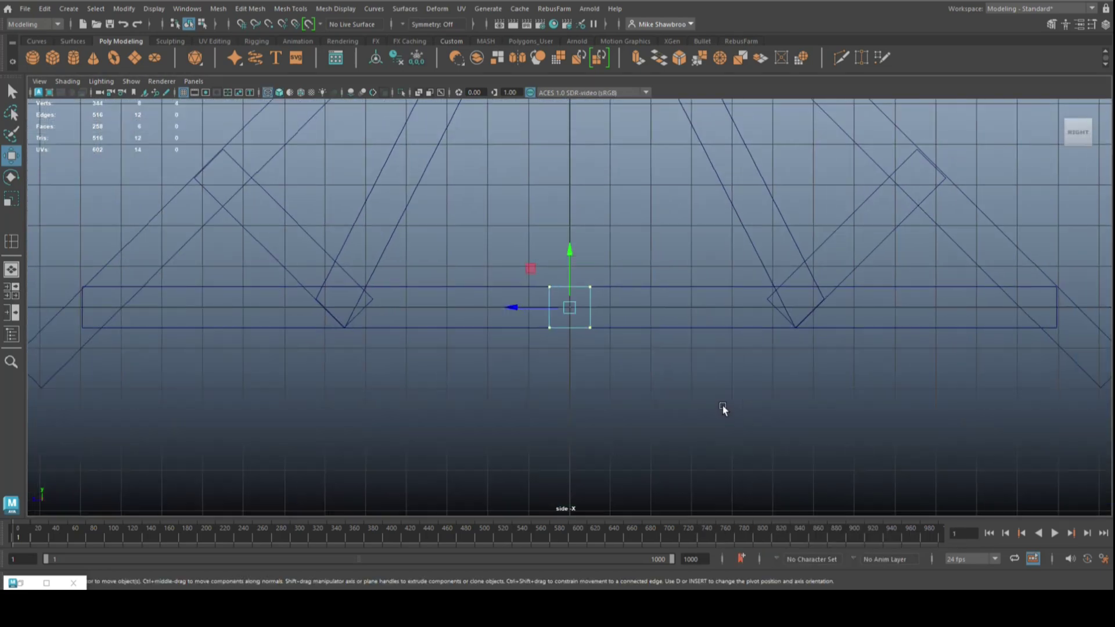
{"action": "scroll", "coordinate": [717, 402], "scroll_direction": "down", "scroll_amount": 3}
{"action": "scroll", "coordinate": [706, 392], "scroll_direction": "down", "scroll_amount": 2}
{"action": "scroll", "coordinate": [698, 385], "scroll_direction": "down", "scroll_amount": 2}
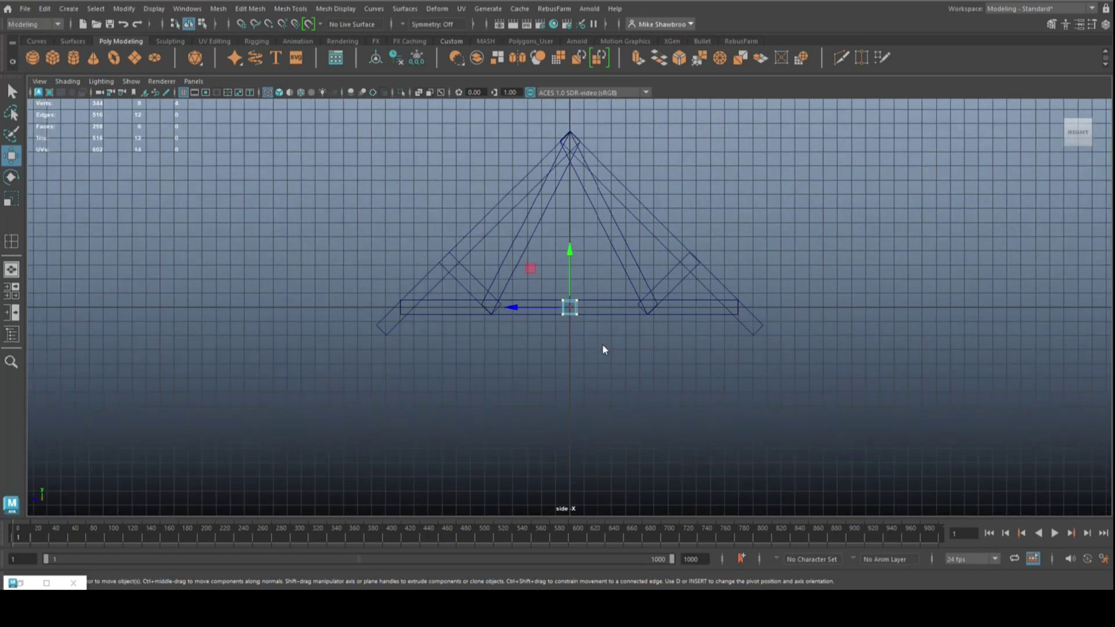
{"action": "right_click", "coordinate": [601, 344]}
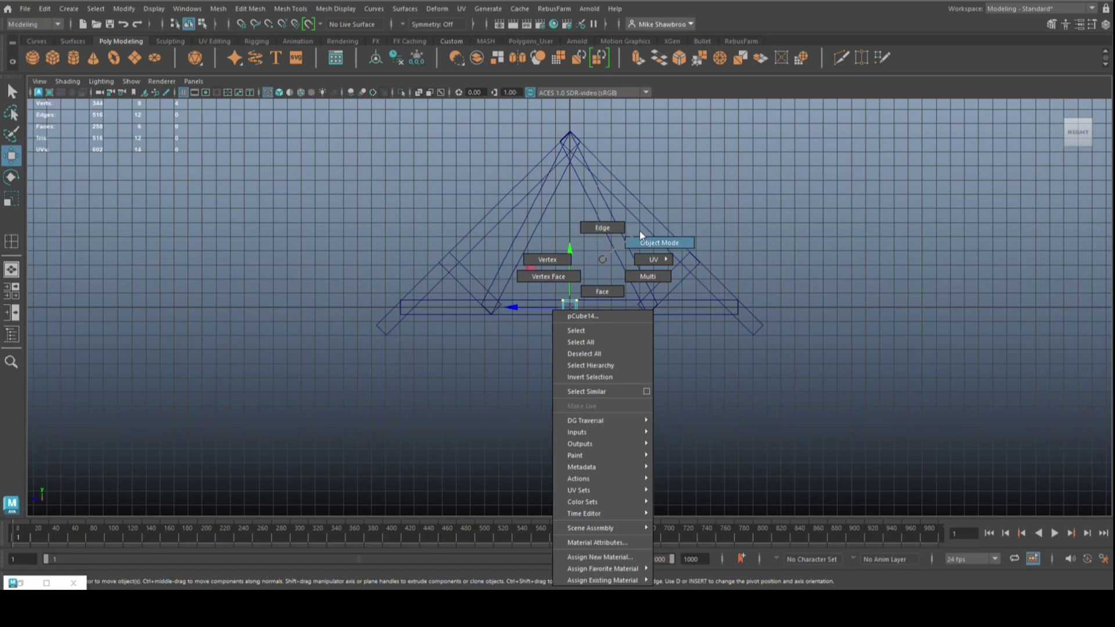
{"action": "right_click_drag", "start_coordinate": [649, 244], "coordinate": [651, 243]}
- Raise the beam in Y up to the apex of the trusses
{"action": "left_click_drag", "start_coordinate": [567, 263], "coordinate": [585, 114]}
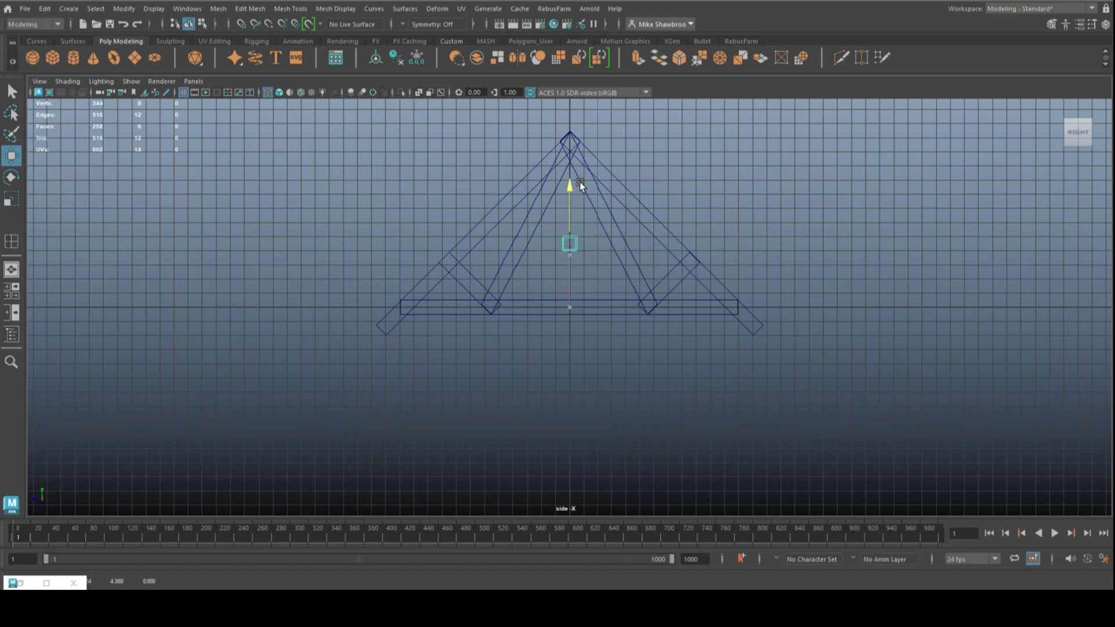
{"action": "scroll", "coordinate": [566, 148], "scroll_direction": "up", "scroll_amount": 5}
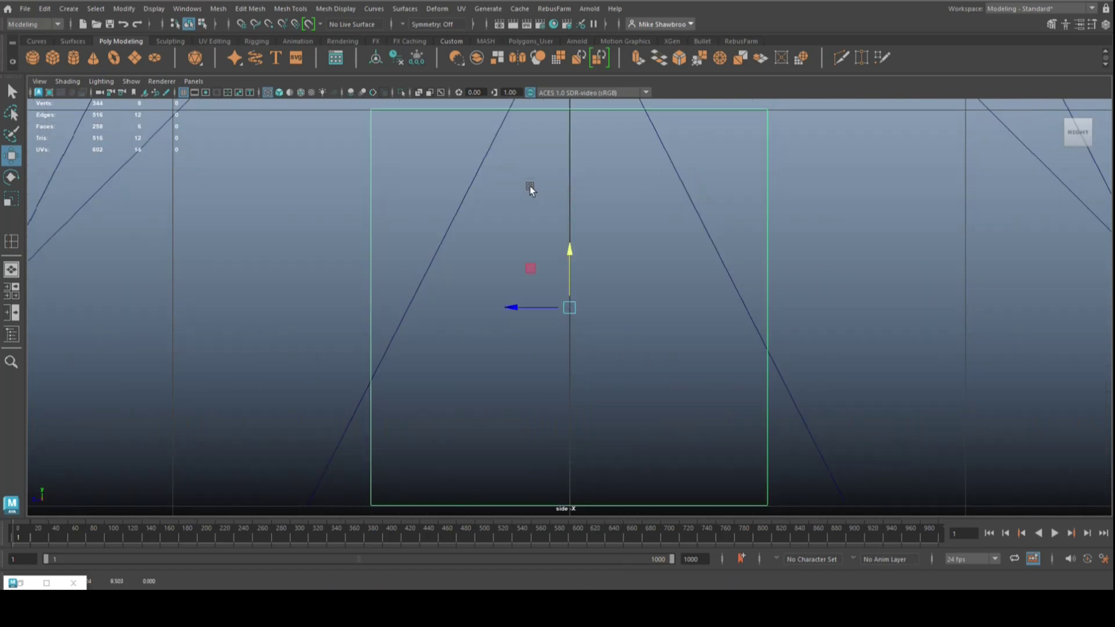
{"action": "scroll", "coordinate": [530, 185], "scroll_direction": "down", "scroll_amount": 3}
{"action": "scroll", "coordinate": [540, 197], "scroll_direction": "down", "scroll_amount": 2}
{"action": "scroll", "coordinate": [562, 264], "scroll_direction": "up", "scroll_amount": 1}
{"action": "scroll", "coordinate": [568, 303], "scroll_direction": "up", "scroll_amount": 3}
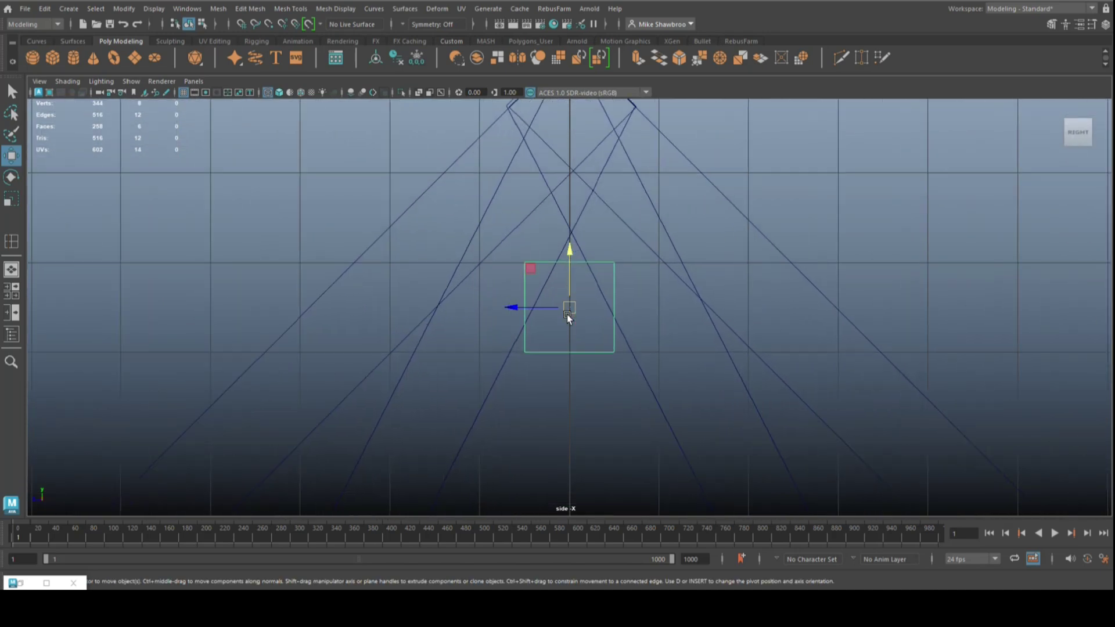
{"action": "left_click_drag", "start_coordinate": [571, 249], "coordinate": [578, 220]}
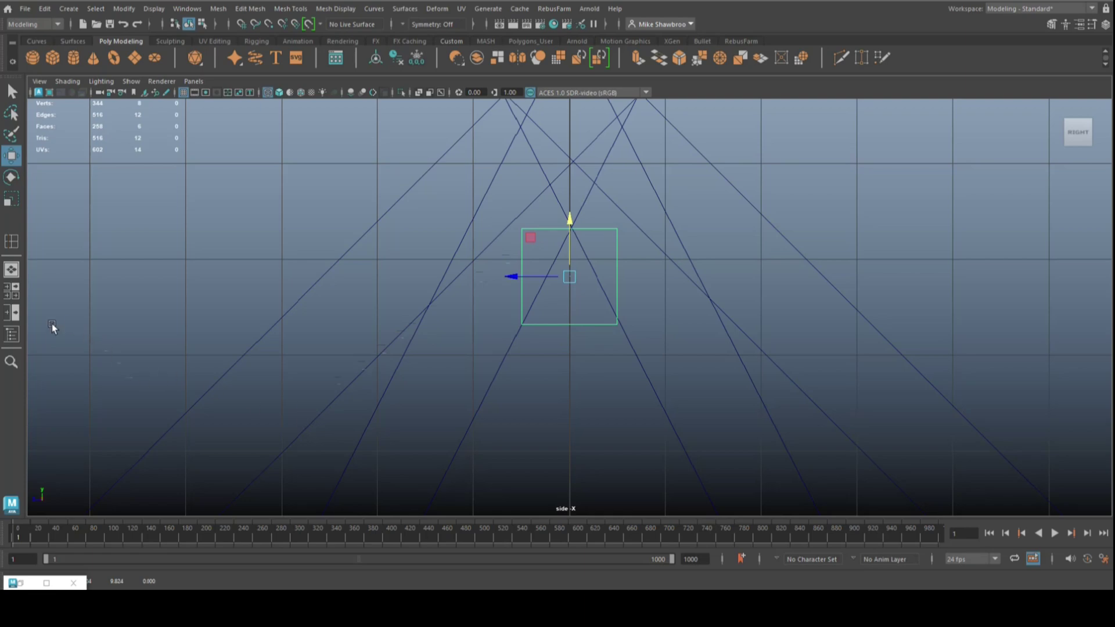
{"action": "key", "text": "space"}
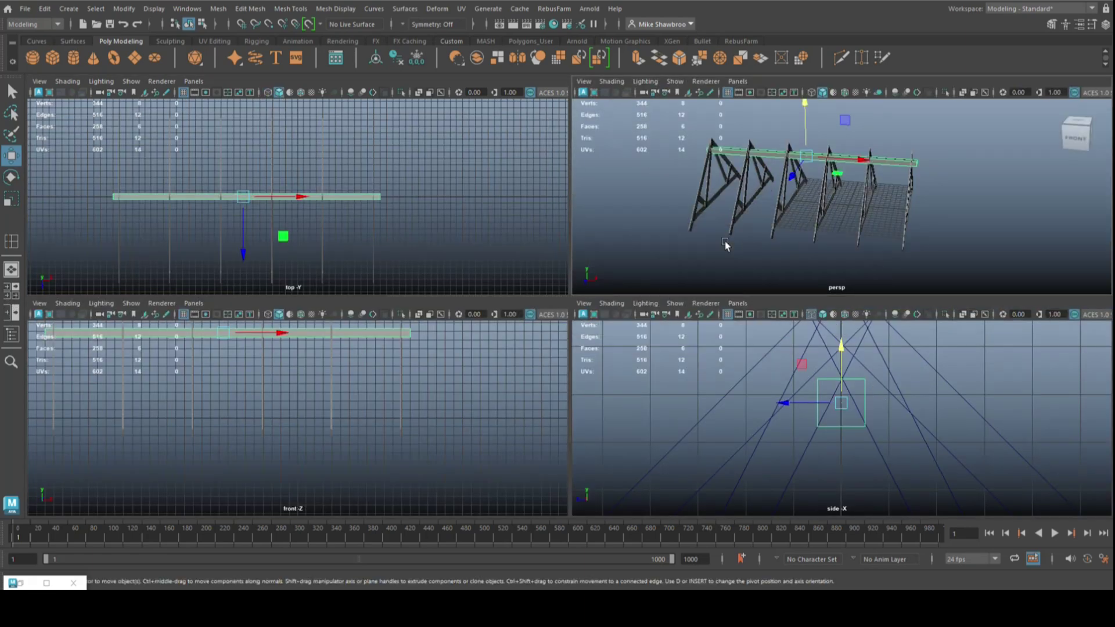
{"action": "key", "text": "space"}
- Scale the ridge beam thinner
{"action": "mouse_move", "coordinate": [727, 336]}
{"action": "left_mouse_down", "text": "alt"}
{"action": "mouse_move", "coordinate": [775, 362]}
{"action": "mouse_move", "coordinate": [722, 365]}
{"action": "left_mouse_up", "text": "alt"}
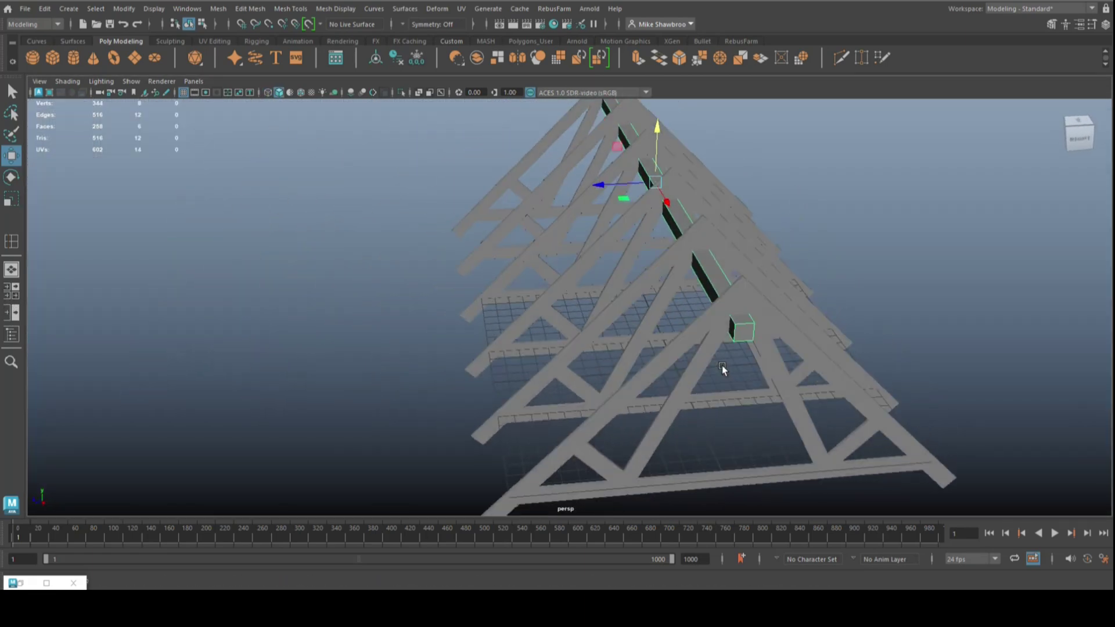
{"action": "key", "text": "r"}
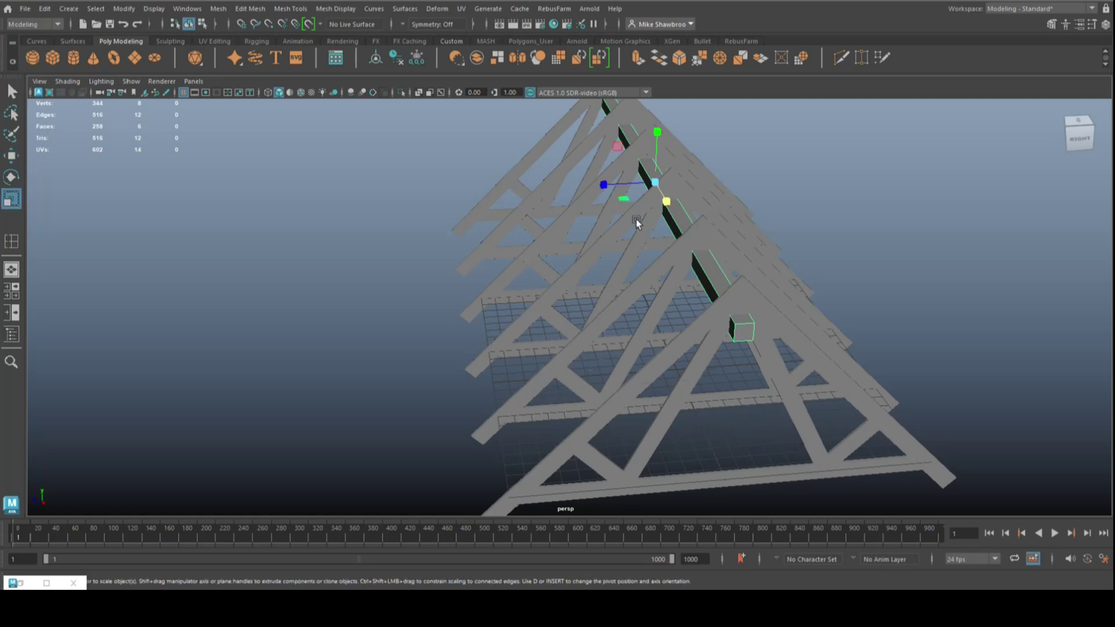
{"action": "mouse_move", "coordinate": [606, 184]}
{"action": "left_mouse_down"}
{"action": "mouse_move", "coordinate": [650, 187]}
{"action": "mouse_move", "coordinate": [637, 188]}
{"action": "left_mouse_up"}
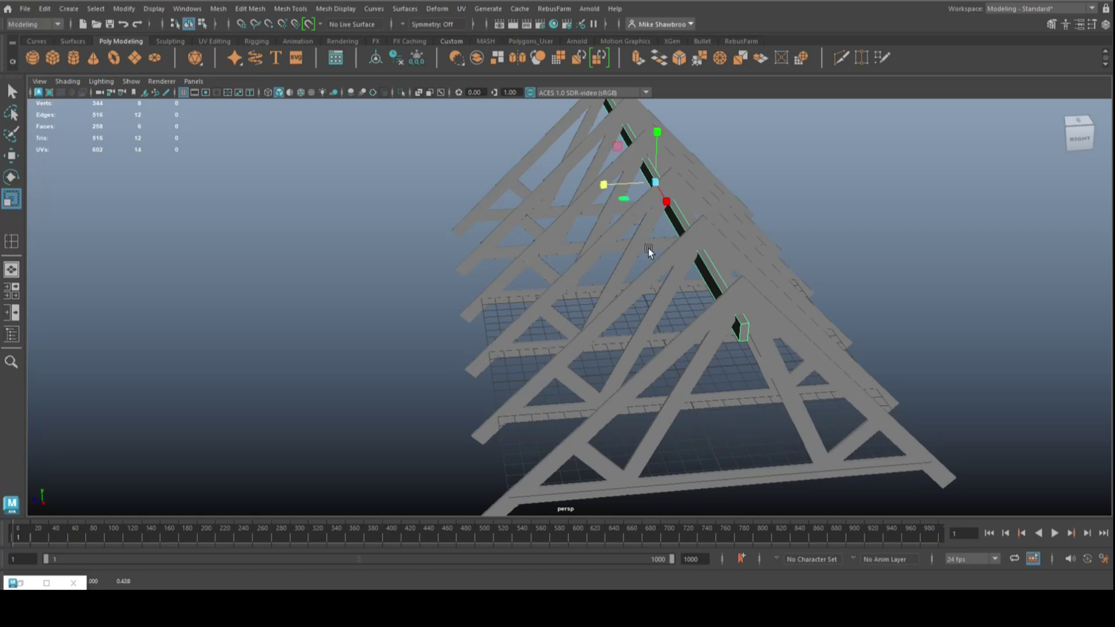
- Duplicate the ridge beam and move the copy down across the rafters
{"action": "mouse_move", "coordinate": [649, 249]}
{"action": "left_mouse_down", "text": "alt"}
{"action": "mouse_move", "coordinate": [733, 320]}
{"action": "mouse_move", "coordinate": [716, 274]}
{"action": "mouse_move", "coordinate": [724, 290]}
{"action": "mouse_move", "coordinate": [758, 295]}
{"action": "mouse_move", "coordinate": [733, 302]}
{"action": "left_mouse_up", "text": "alt"}
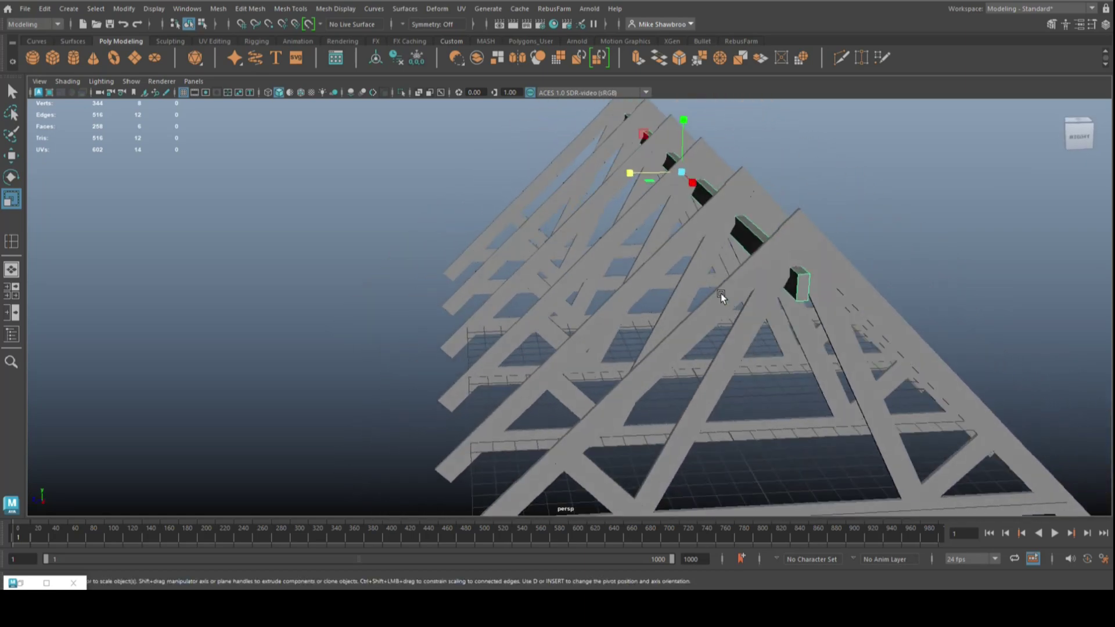
{"action": "key", "text": "ctrl+d"}
{"action": "key", "text": "w"}
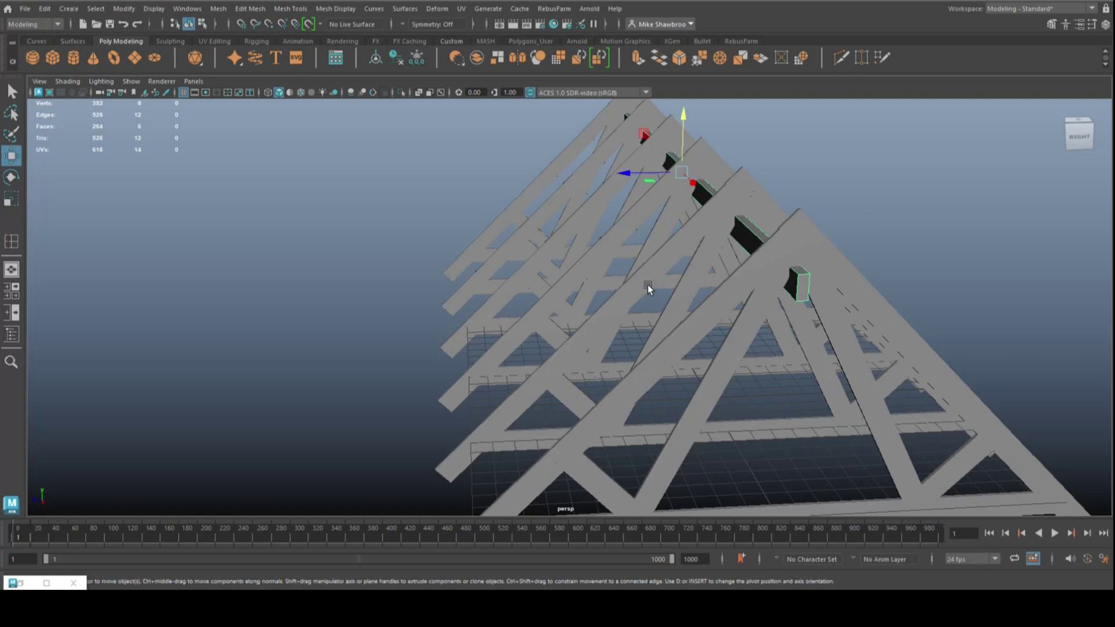
{"action": "left_click_drag", "start_coordinate": [683, 119], "coordinate": [707, 277]}
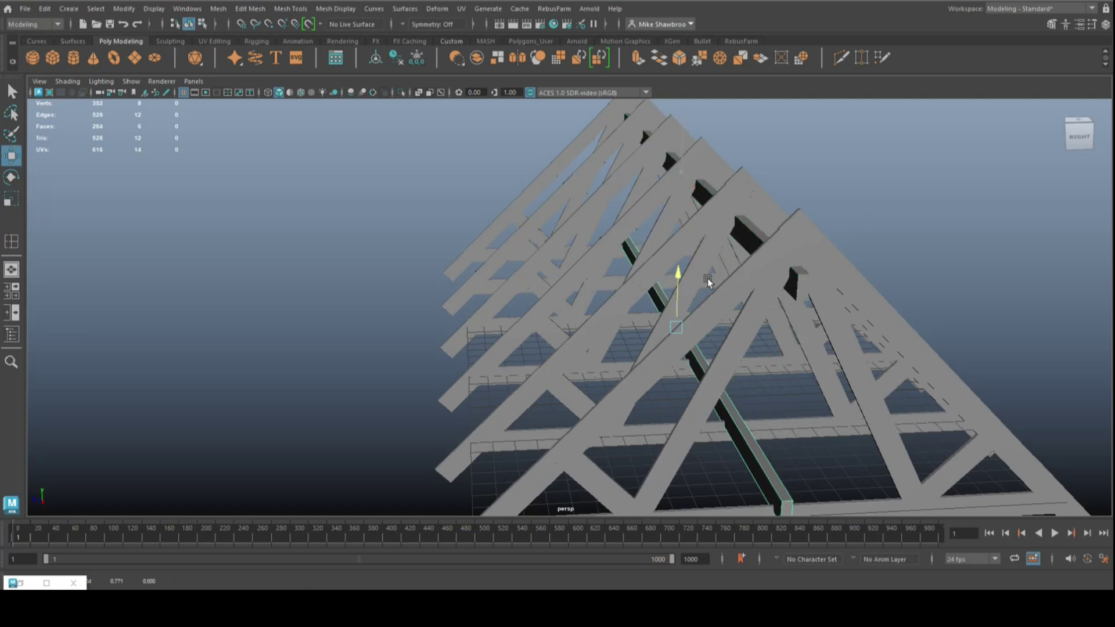
{"action": "left_click", "coordinate": [18, 294]}
{"action": "key", "text": "space"}
- In the side view, place lower purlin beams on the left and right rafters
{"action": "key", "text": "f"}
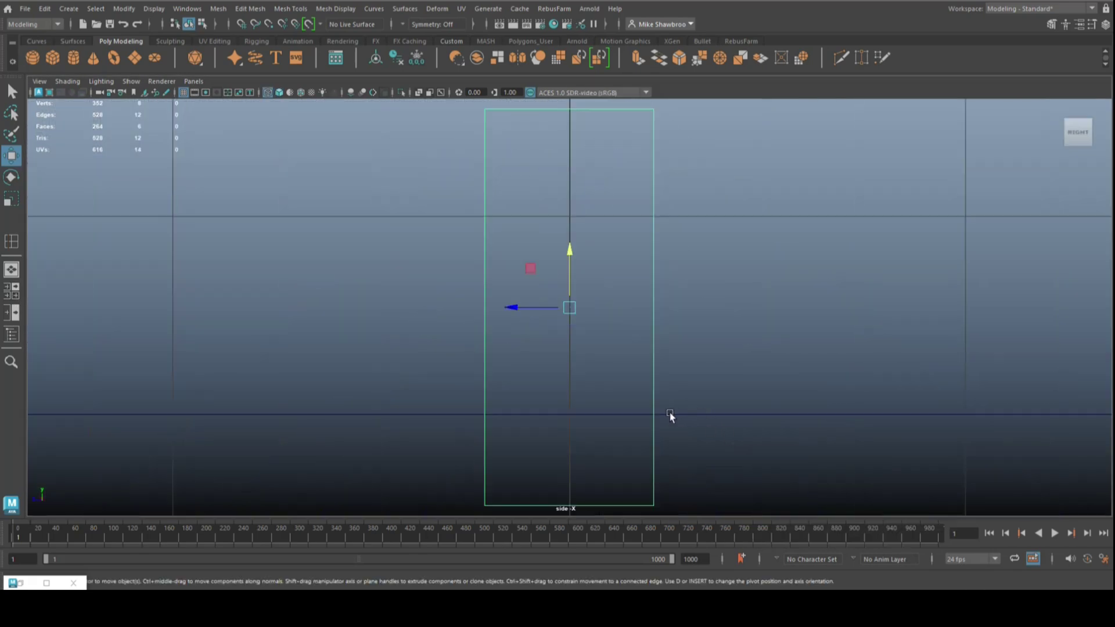
{"action": "scroll", "coordinate": [669, 416], "scroll_direction": "down", "scroll_amount": 5}
{"action": "left_click_drag", "start_coordinate": [567, 250], "coordinate": [569, 235]}
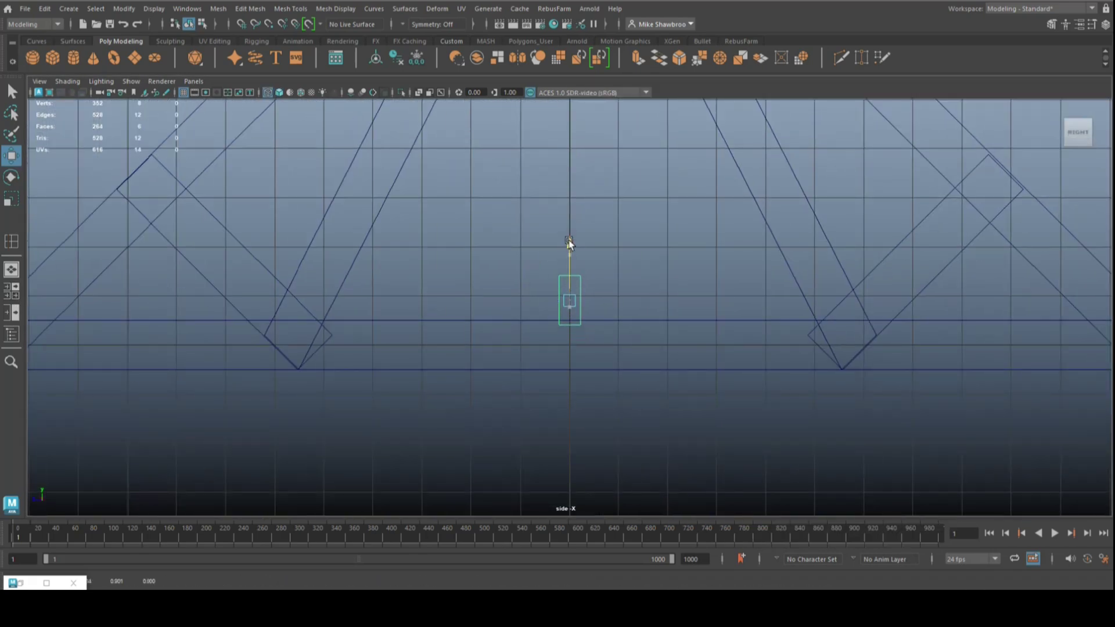
{"action": "left_click_drag", "start_coordinate": [514, 296], "coordinate": [305, 319]}
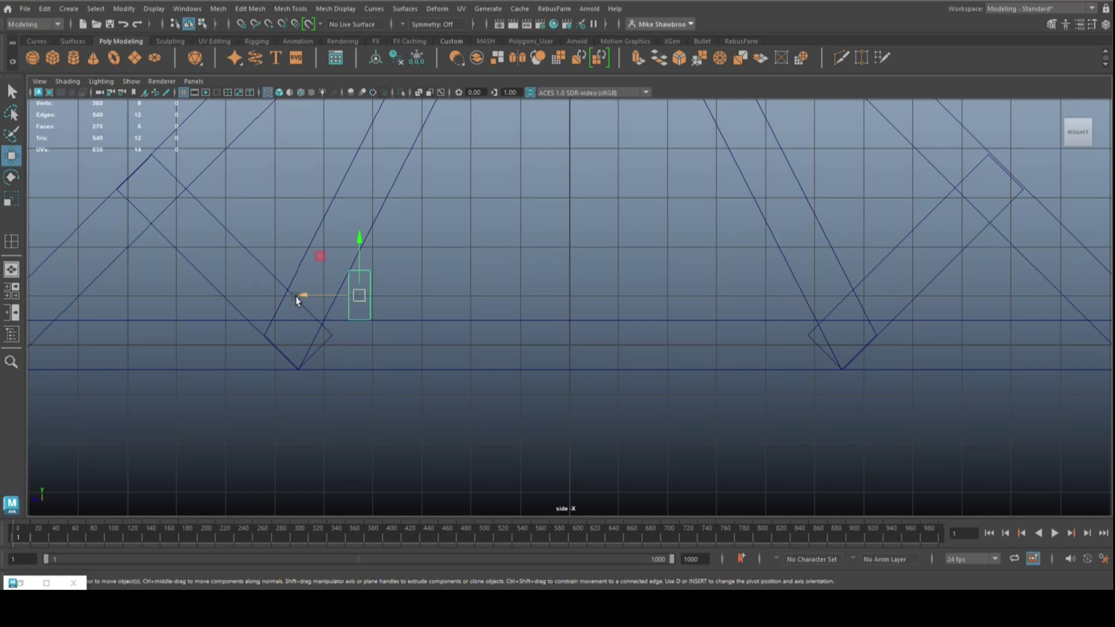
{"action": "left_click_drag", "start_coordinate": [297, 298], "coordinate": [720, 344]}
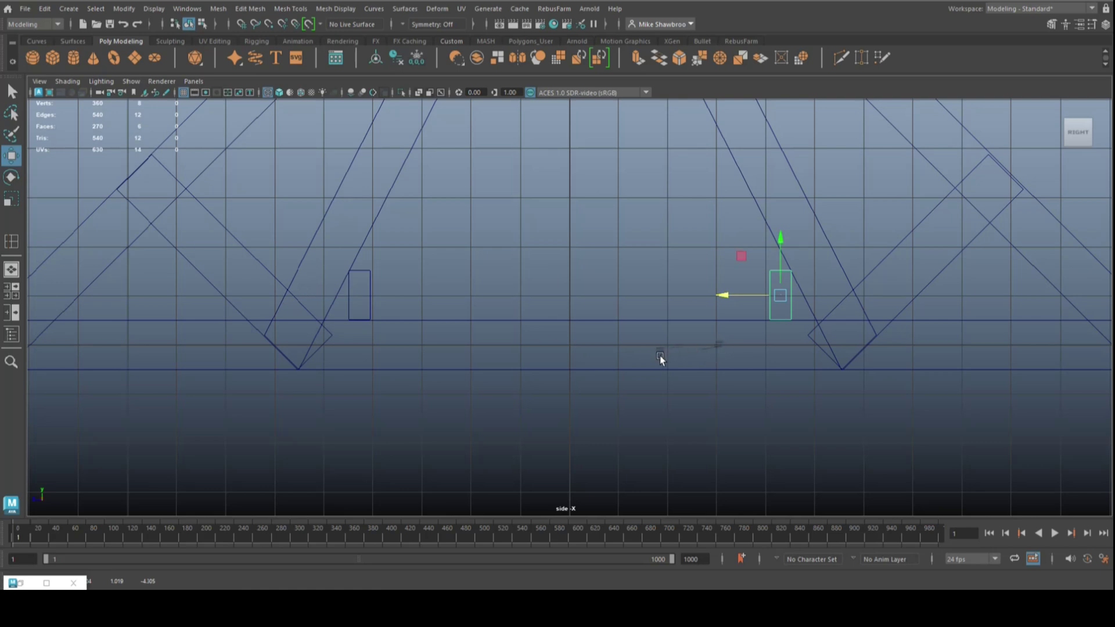
{"action": "scroll", "coordinate": [660, 355], "scroll_direction": "down", "scroll_amount": 1}
{"action": "scroll", "coordinate": [662, 359], "scroll_direction": "down", "scroll_amount": 2}
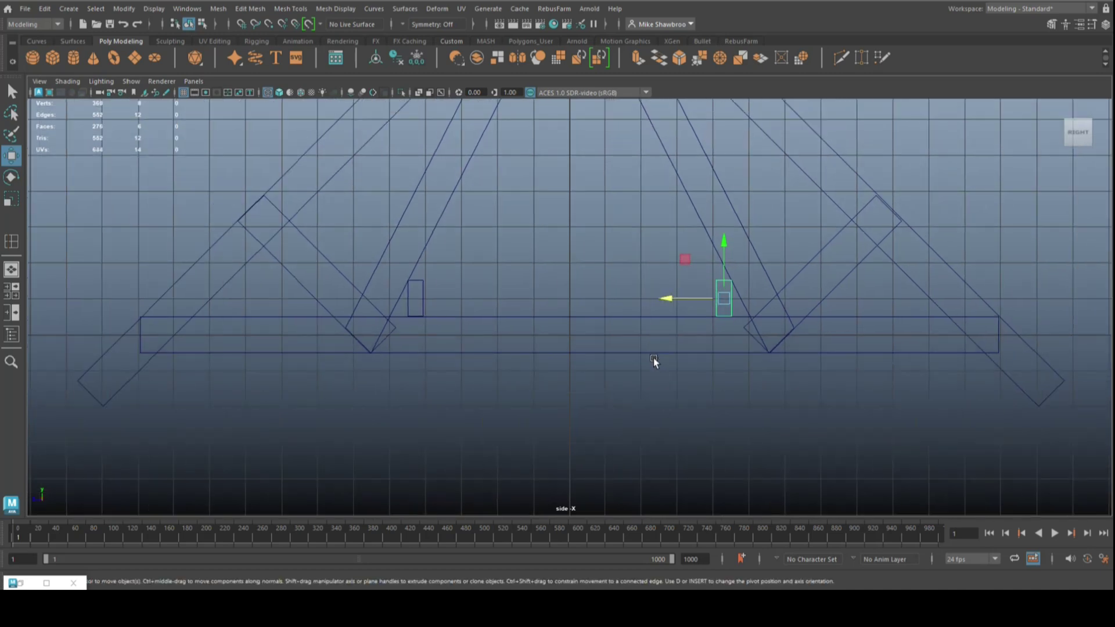
- Add an upper purlin on the right rafter and copy it onto the left rafter
{"action": "left_click_drag", "start_coordinate": [723, 246], "coordinate": [719, 161], "text": "shift"}
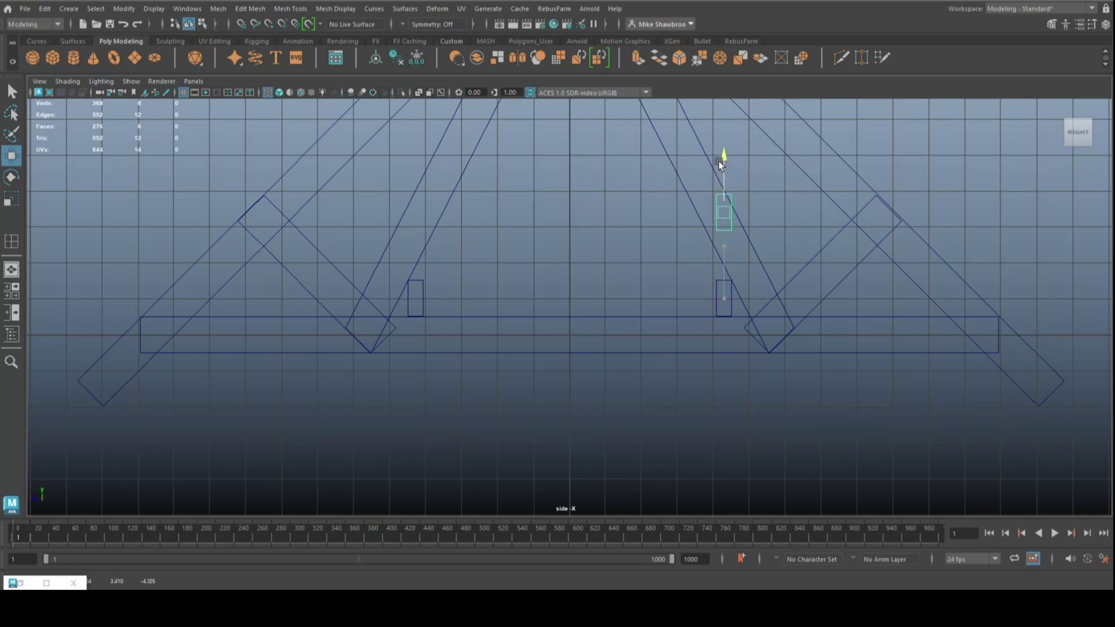
{"action": "left_click_drag", "start_coordinate": [668, 208], "coordinate": [786, 243]}
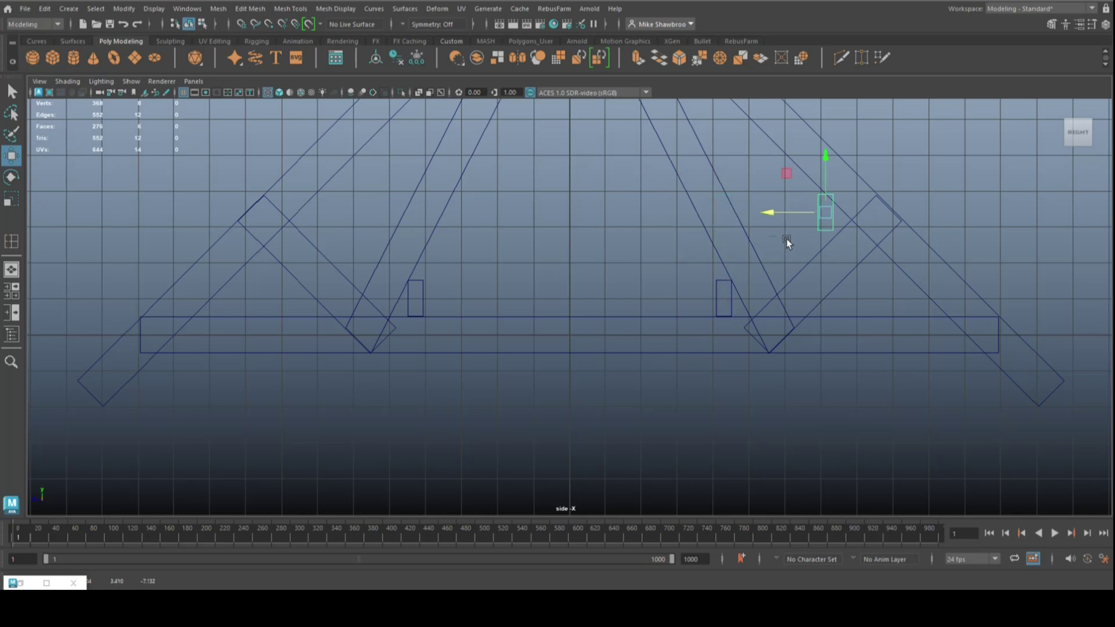
{"action": "left_click_drag", "start_coordinate": [824, 154], "coordinate": [825, 161]}
{"action": "left_click", "coordinate": [821, 167], "text": "shift"}
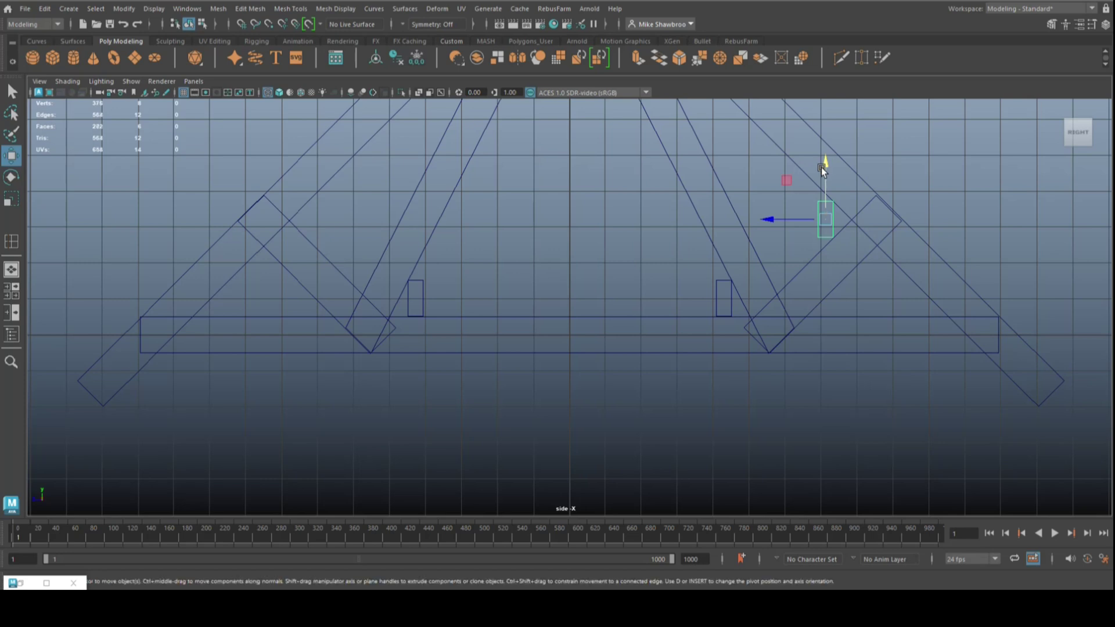
{"action": "left_click_drag", "start_coordinate": [775, 219], "coordinate": [266, 243]}
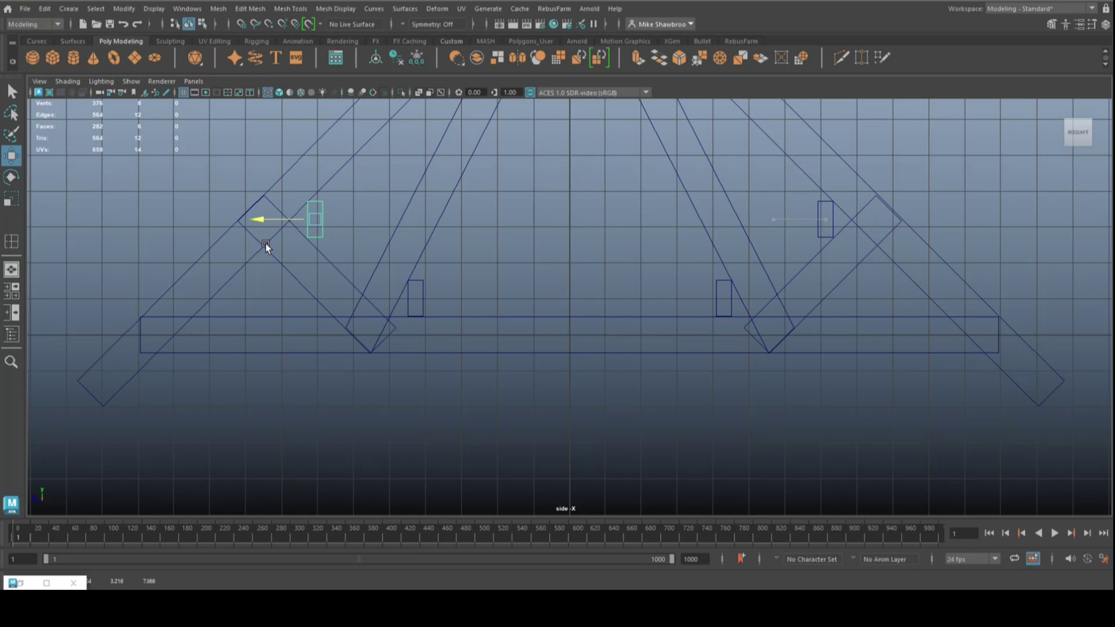
{"action": "left_click", "coordinate": [21, 291]}
{"action": "key", "text": "space"}
- Review the finished truss row from several angles, then create a polygon cube at the origin
{"action": "key", "text": "f"}
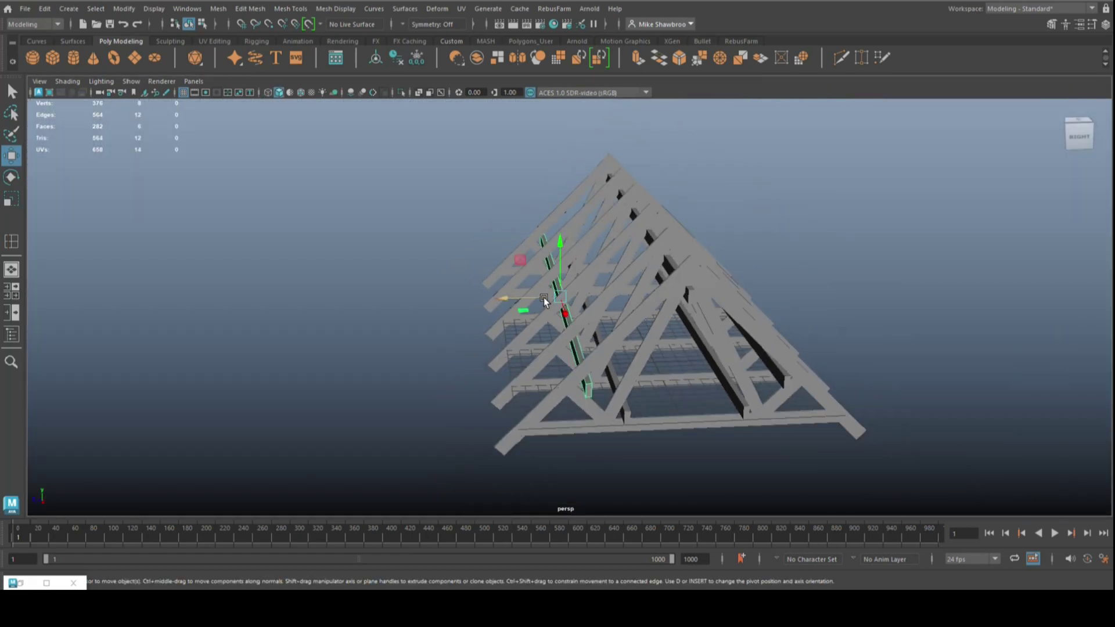
{"action": "mouse_move", "coordinate": [518, 322]}
{"action": "left_mouse_down", "text": "alt"}
{"action": "mouse_move", "coordinate": [621, 313]}
{"action": "mouse_move", "coordinate": [597, 344]}
{"action": "mouse_move", "coordinate": [584, 339]}
{"action": "left_mouse_up", "text": "alt"}
{"action": "left_click", "coordinate": [298, 350]}
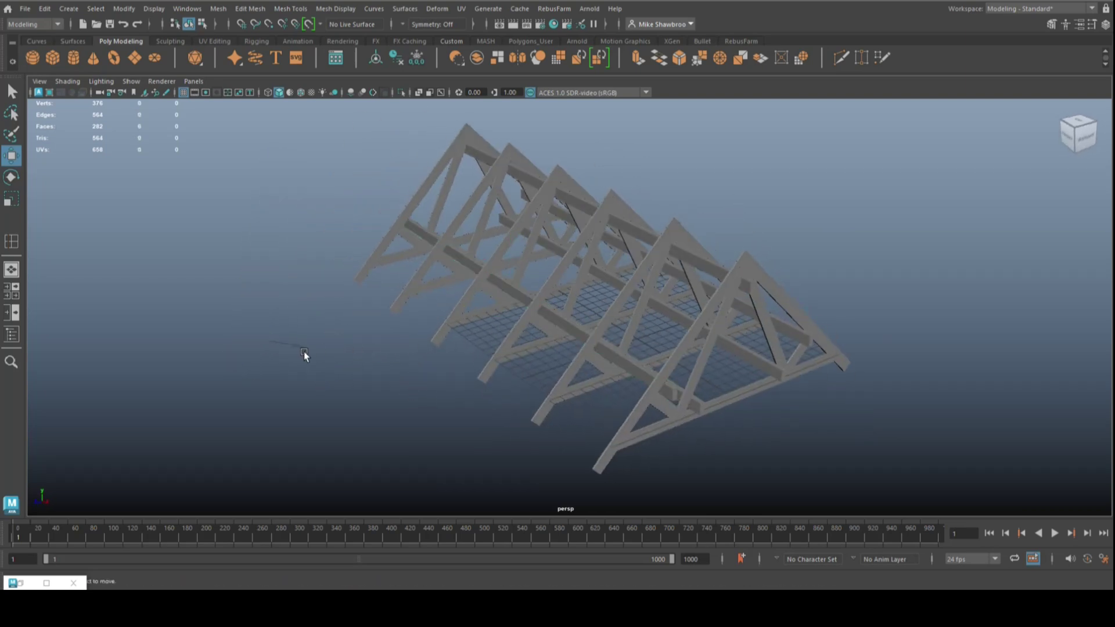
{"action": "mouse_move", "coordinate": [304, 351]}
{"action": "left_mouse_down", "text": "alt"}
{"action": "mouse_move", "coordinate": [326, 339]}
{"action": "mouse_move", "coordinate": [315, 339]}
{"action": "left_mouse_up", "text": "alt"}
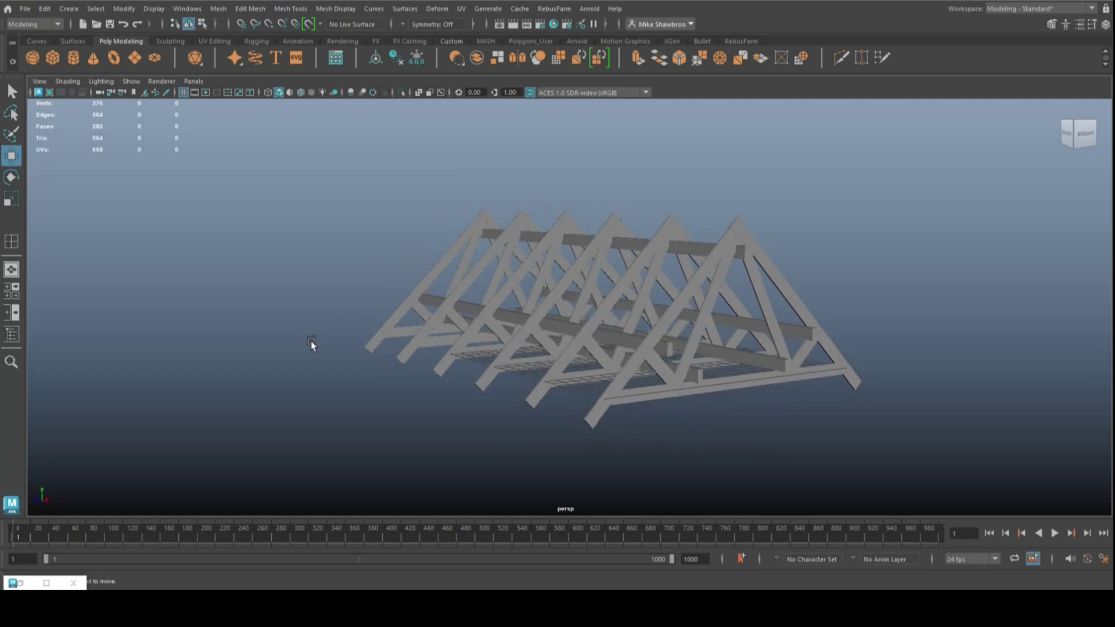
{"action": "mouse_move", "coordinate": [291, 346]}
{"action": "left_mouse_down", "text": "alt"}
{"action": "mouse_move", "coordinate": [366, 365]}
{"action": "mouse_move", "coordinate": [301, 341]}
{"action": "mouse_move", "coordinate": [281, 368]}
{"action": "left_mouse_up", "text": "alt"}
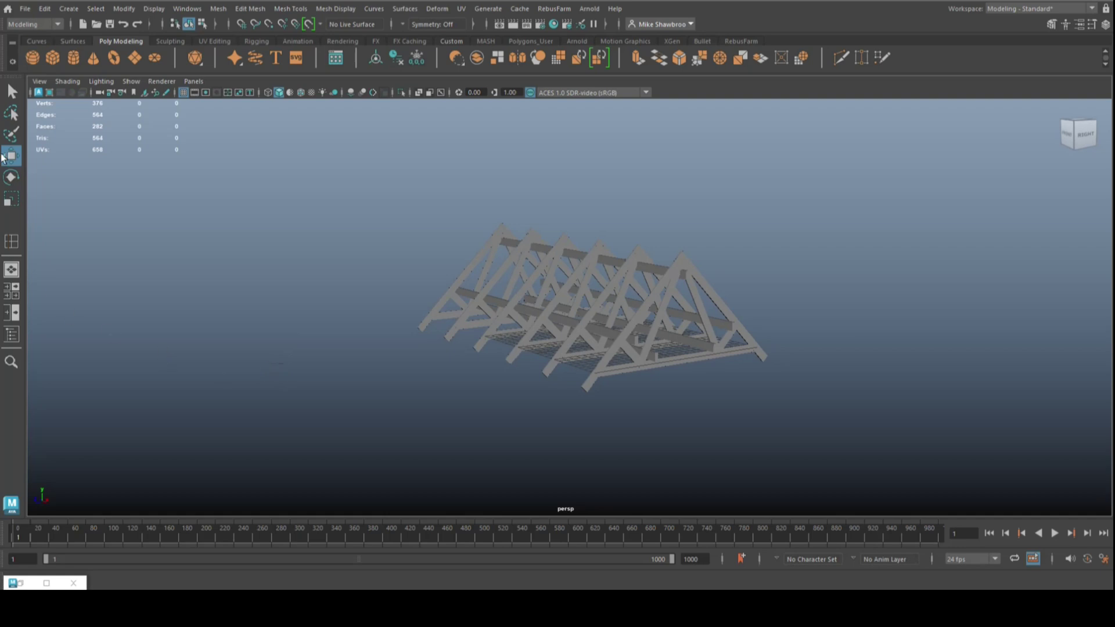
{"action": "left_click", "coordinate": [53, 58]}
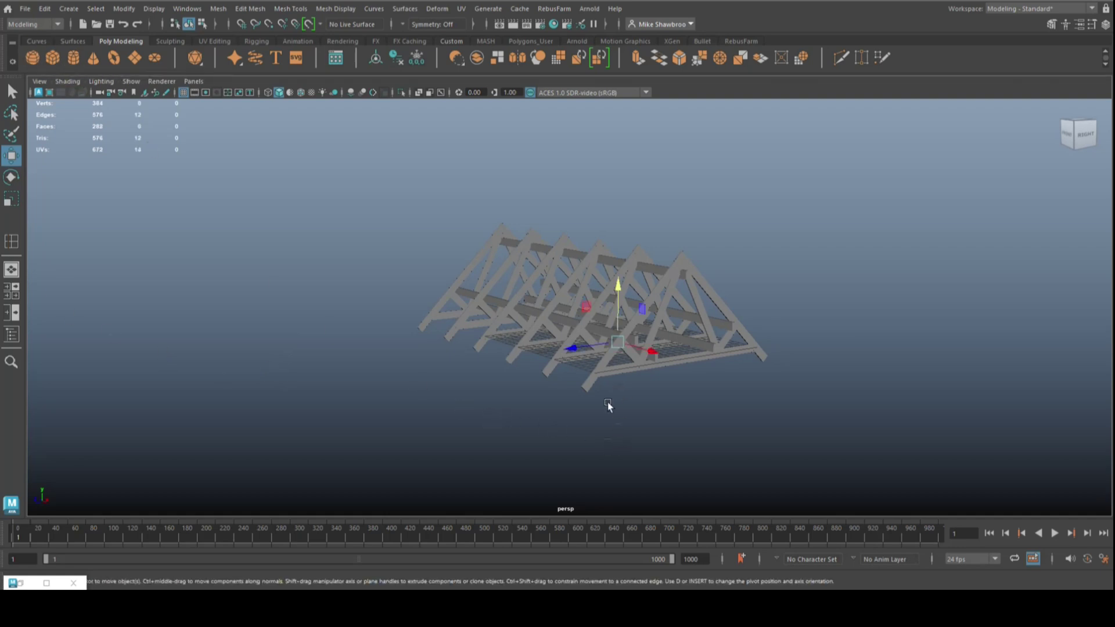
- Scale the cube into a broad box and, in wireframe top view, center it over the trusses
{"action": "key", "text": "r"}
{"action": "left_click_drag", "start_coordinate": [619, 342], "coordinate": [787, 386]}
{"action": "left_click_drag", "start_coordinate": [652, 350], "coordinate": [705, 380]}
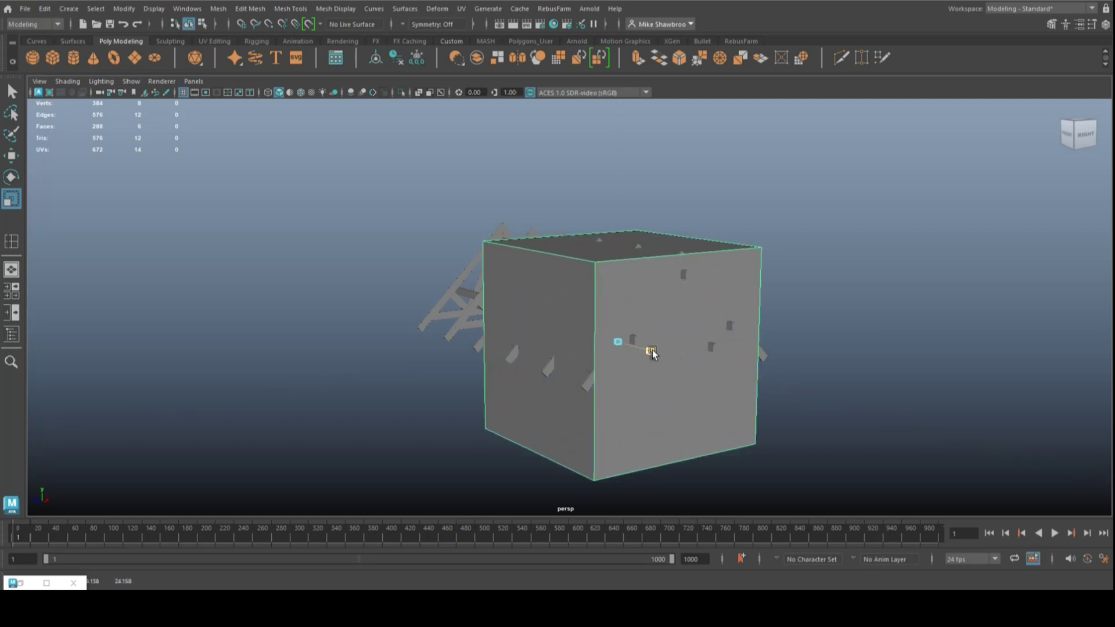
{"action": "left_click", "coordinate": [11, 293]}
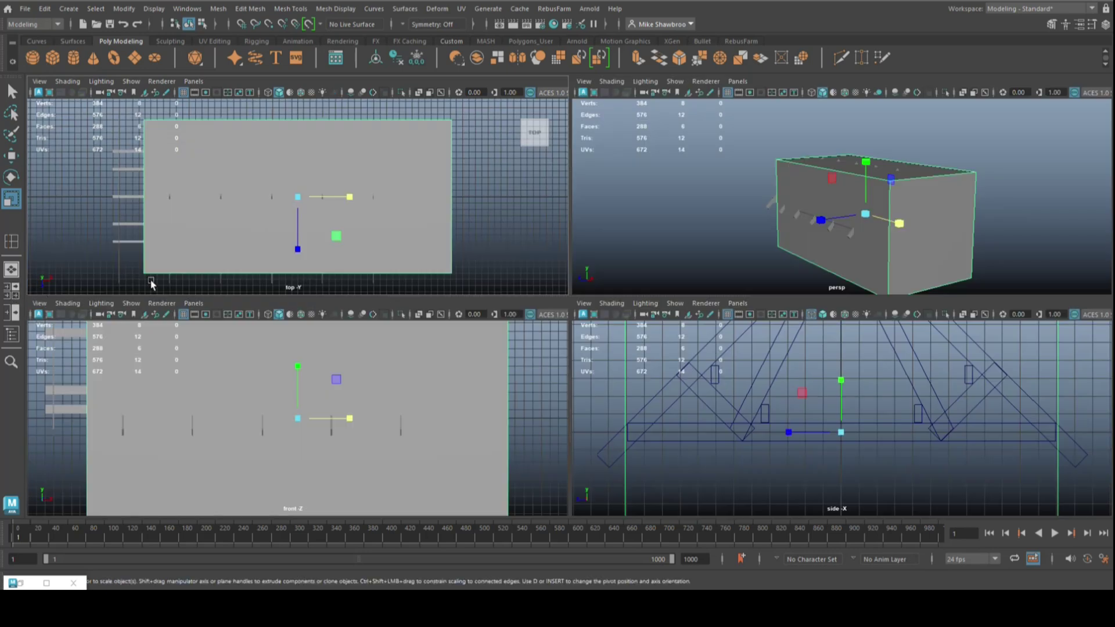
{"action": "key", "text": "space"}
{"action": "key", "text": "4"}
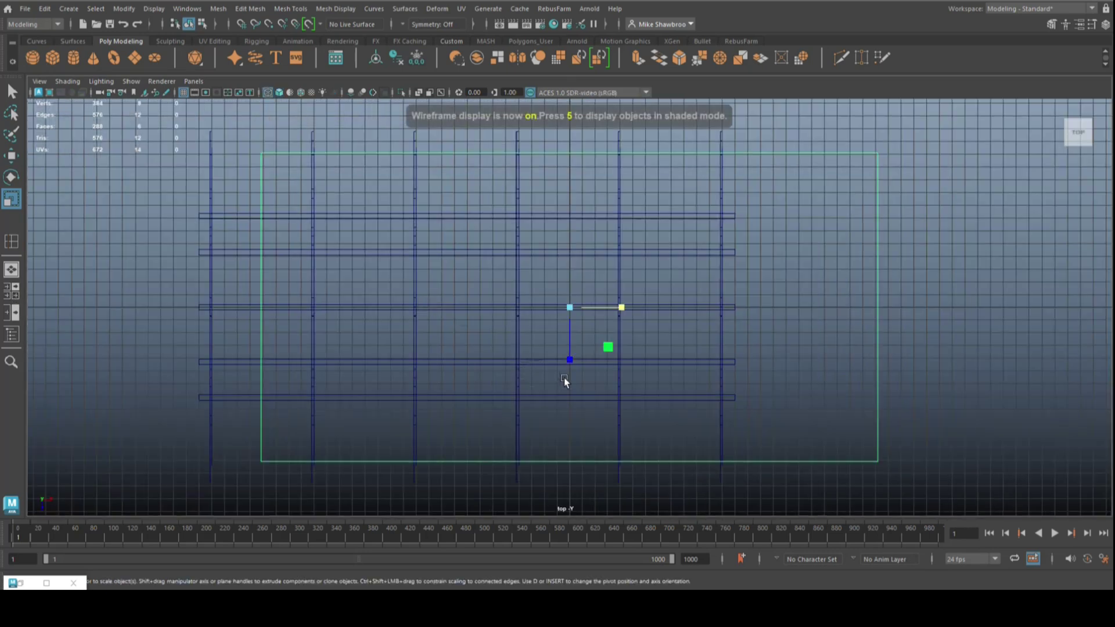
{"action": "key", "text": "w"}
{"action": "mouse_move", "coordinate": [626, 305]}
{"action": "left_mouse_down"}
{"action": "mouse_move", "coordinate": [507, 322]}
{"action": "mouse_move", "coordinate": [524, 331]}
{"action": "left_mouse_up"}
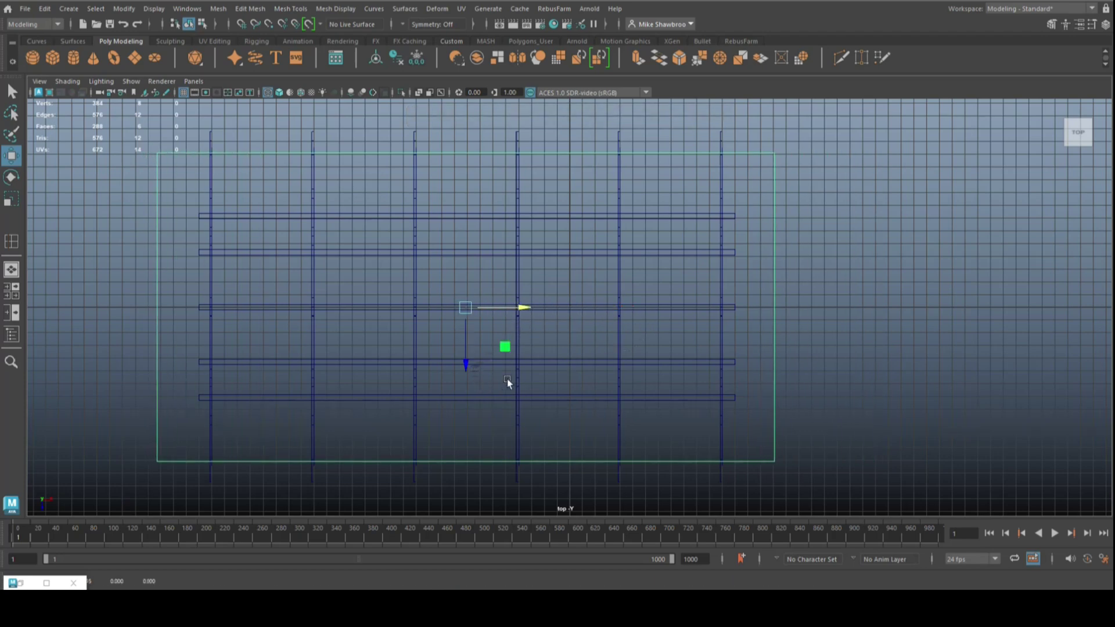
{"action": "key", "text": "r"}
{"action": "left_click_drag", "start_coordinate": [503, 313], "coordinate": [518, 308]}
{"action": "right_click", "coordinate": [856, 196]}
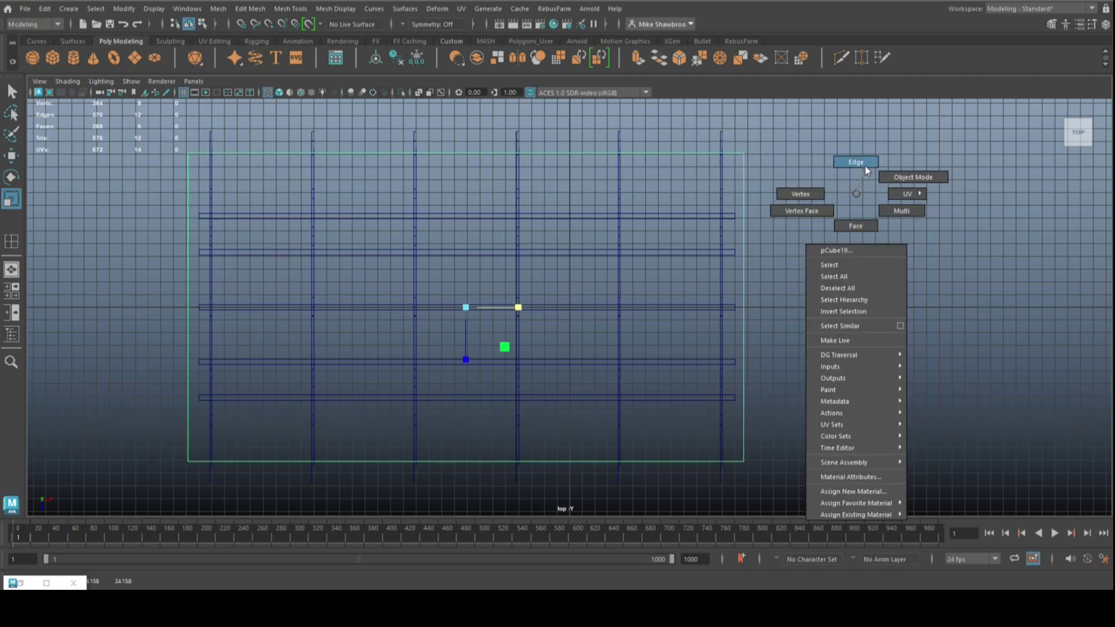
- Move the box's right and left end vertices to the outermost trusses
{"action": "right_click", "coordinate": [734, 172]}
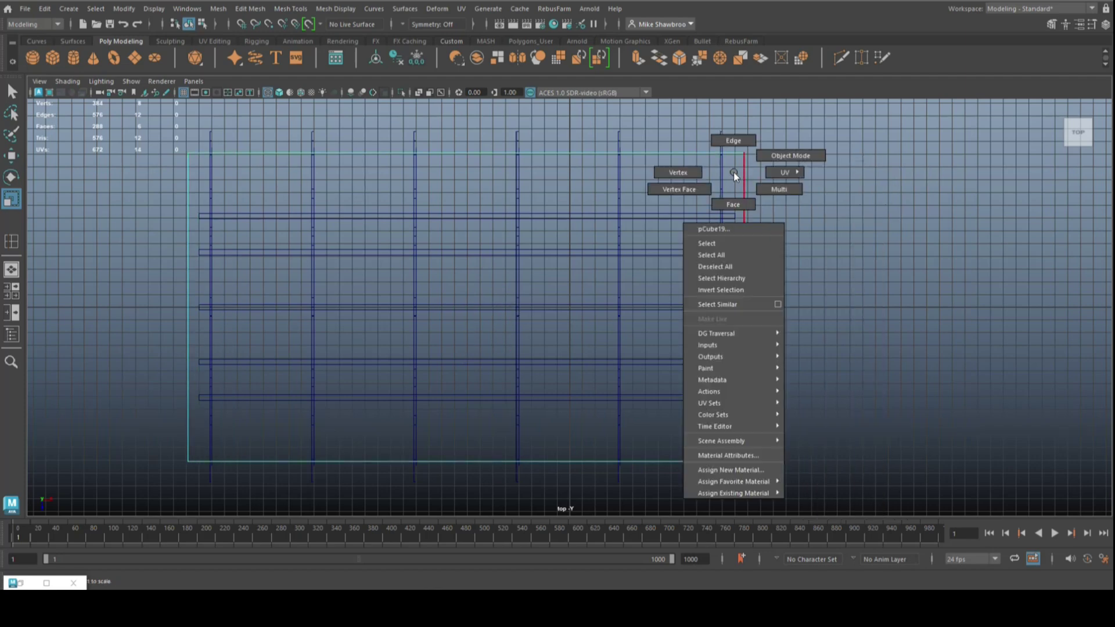
{"action": "left_click_drag", "start_coordinate": [797, 133], "coordinate": [723, 494]}
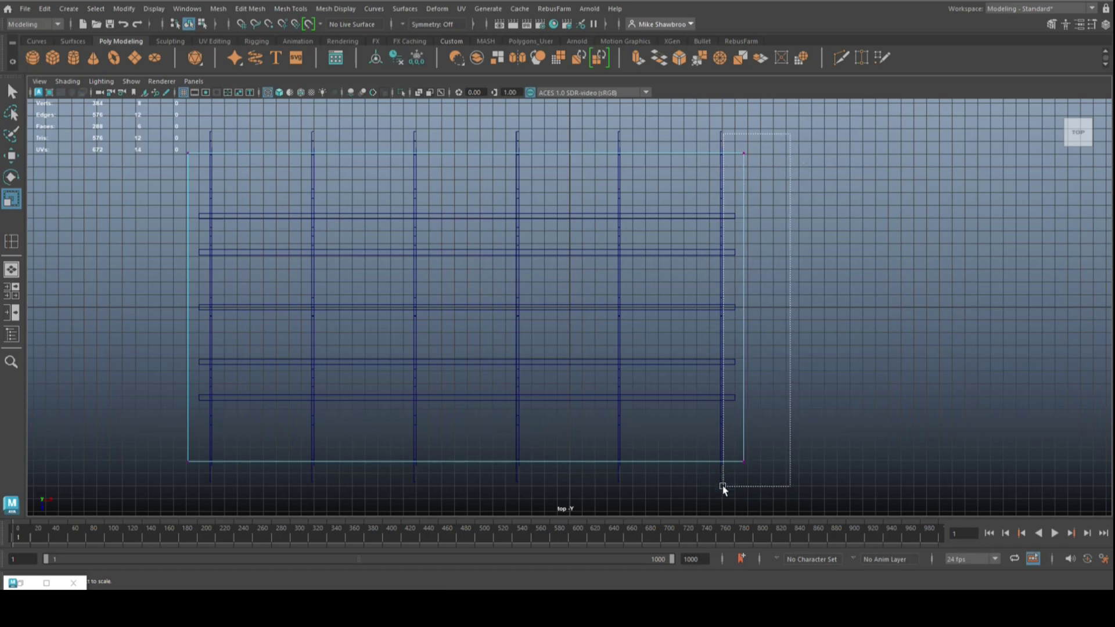
{"action": "key", "text": "w"}
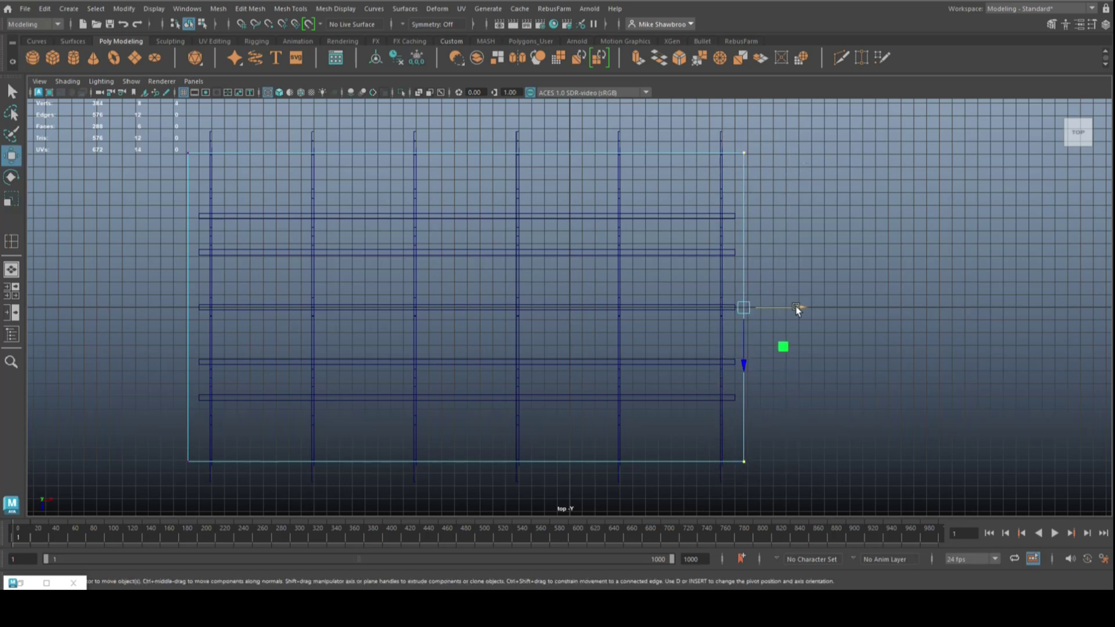
{"action": "mouse_move", "coordinate": [798, 308]}
{"action": "left_mouse_down"}
{"action": "mouse_move", "coordinate": [782, 309]}
{"action": "mouse_move", "coordinate": [788, 319]}
{"action": "mouse_move", "coordinate": [728, 307]}
{"action": "left_mouse_up"}
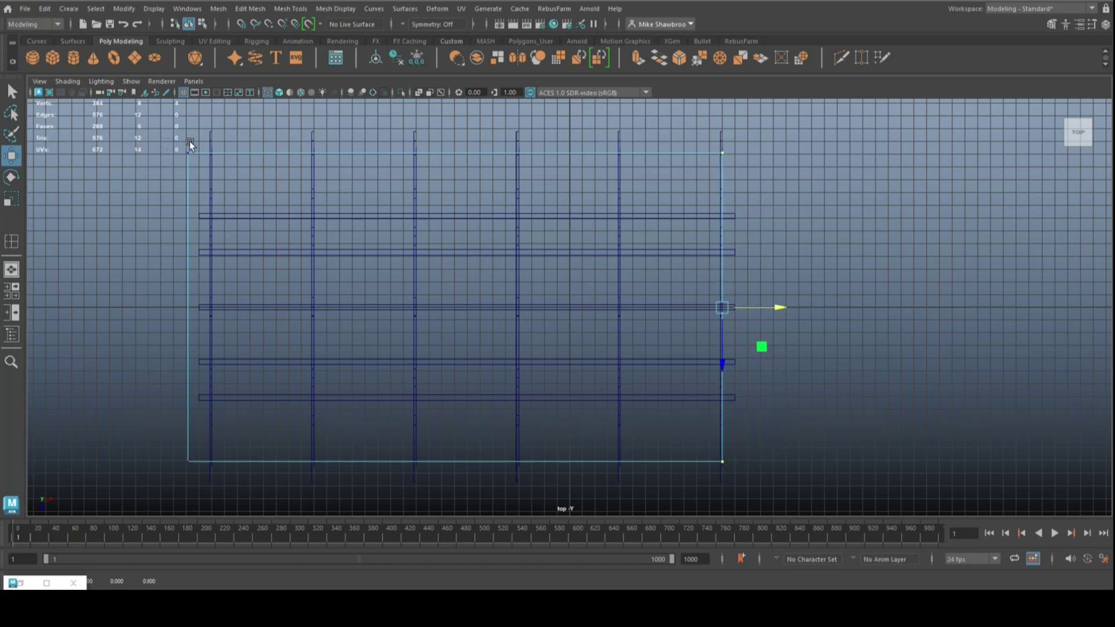
{"action": "mouse_move", "coordinate": [200, 141]}
{"action": "left_mouse_down"}
{"action": "mouse_move", "coordinate": [177, 505]}
{"action": "mouse_move", "coordinate": [150, 514]}
{"action": "left_mouse_up"}
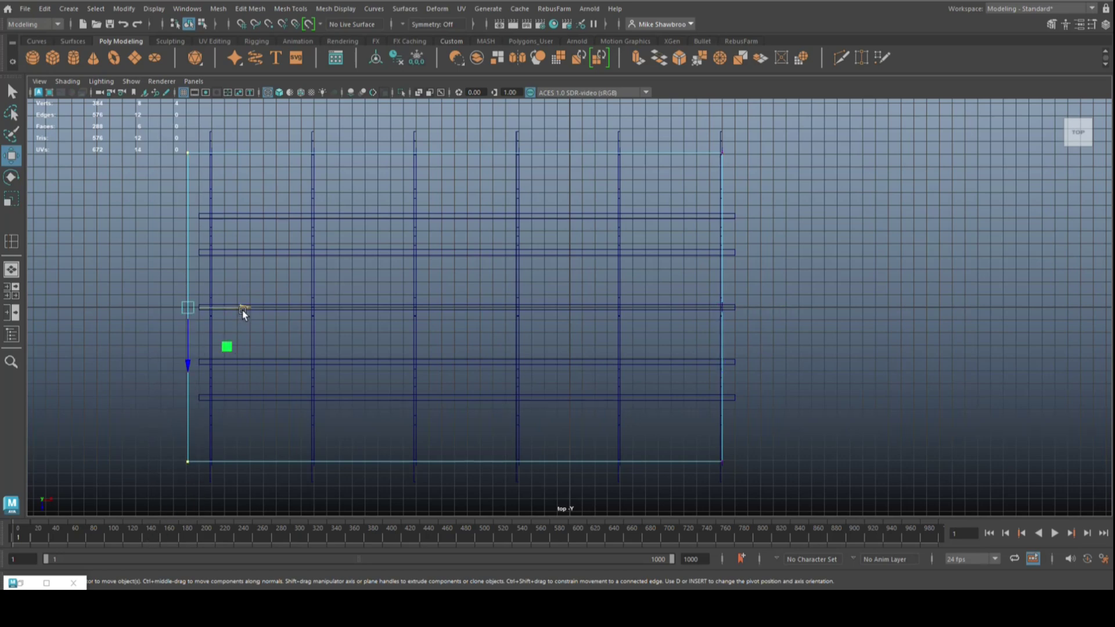
{"action": "left_click_drag", "start_coordinate": [243, 308], "coordinate": [210, 307]}
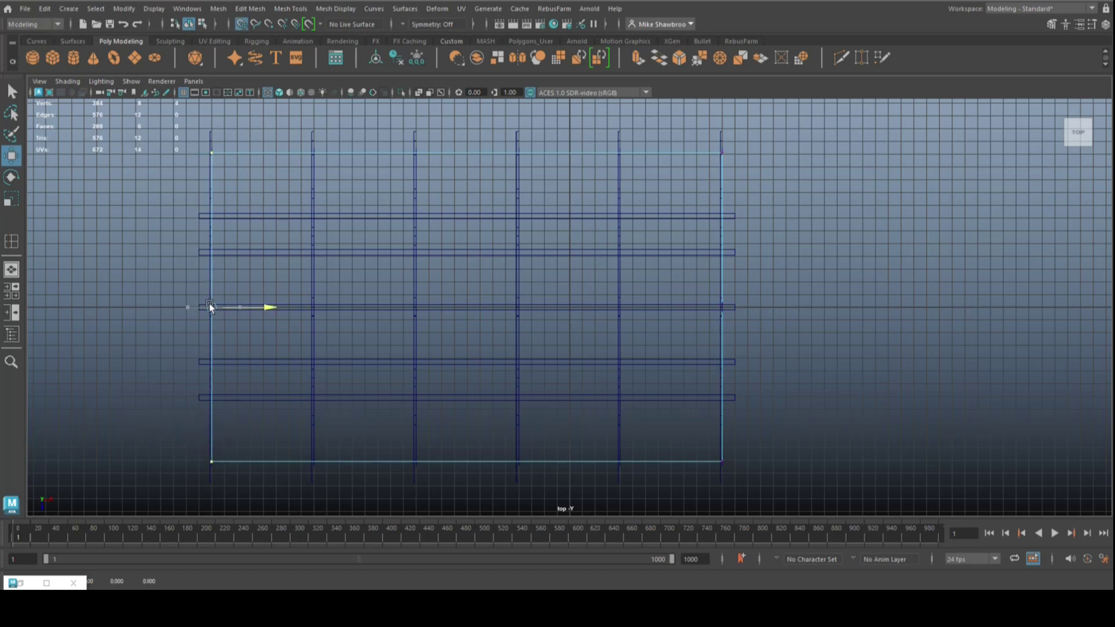
- Lower the box's top vertices in Y to just under the truss tie beams
{"action": "left_click", "coordinate": [12, 292]}
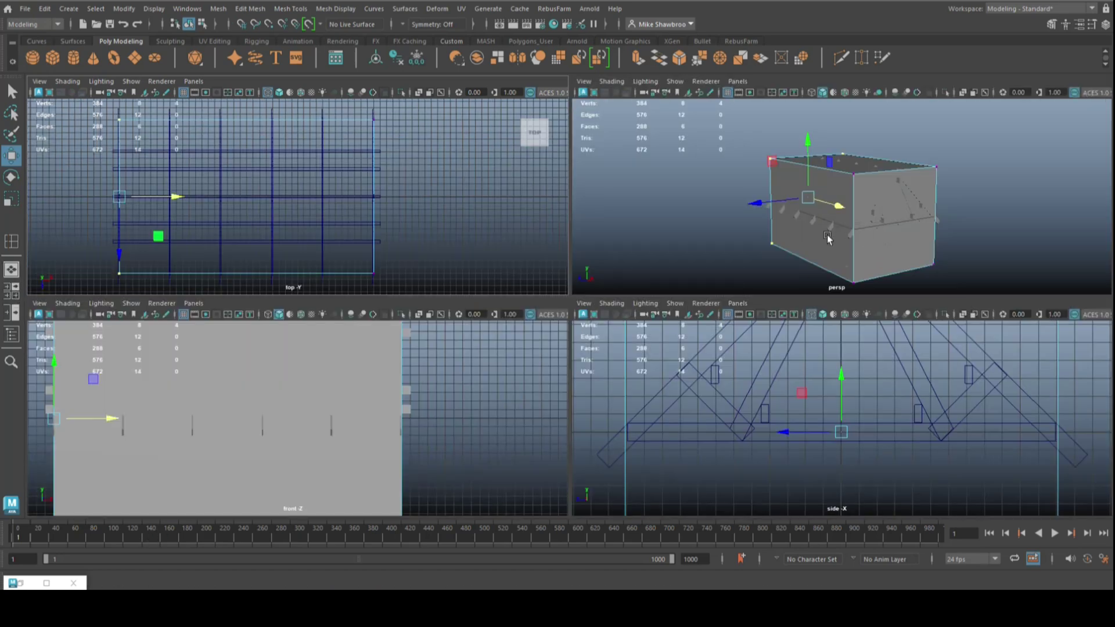
{"action": "key", "text": "space"}
{"action": "left_click_drag", "start_coordinate": [298, 169], "coordinate": [871, 276]}
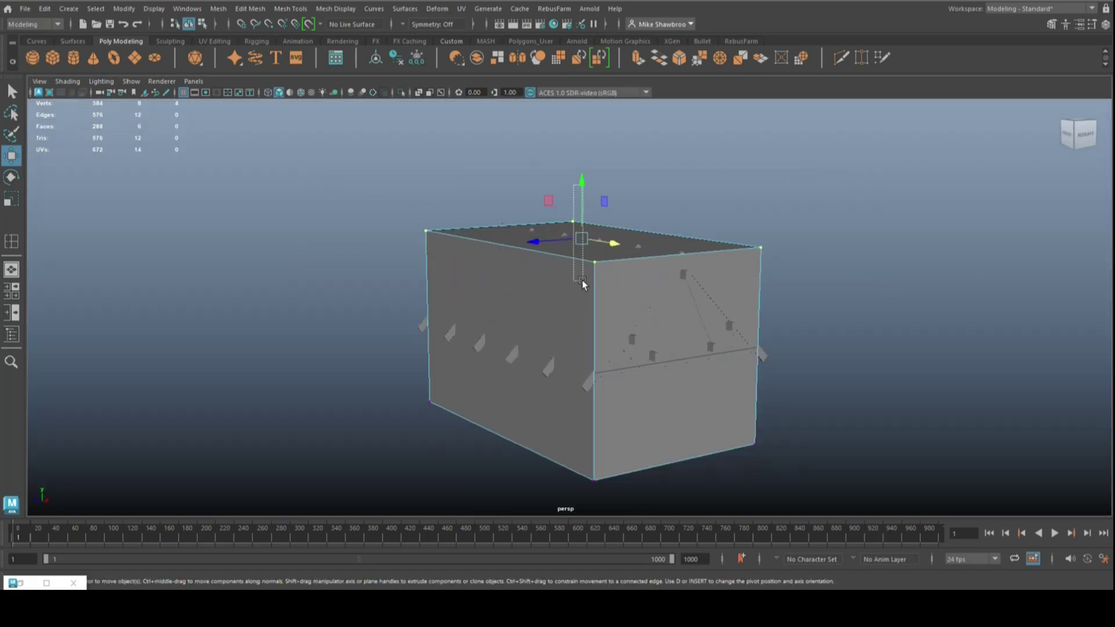
{"action": "key", "text": "F8"}
{"action": "left_click_drag", "start_coordinate": [343, 195], "coordinate": [881, 343]}
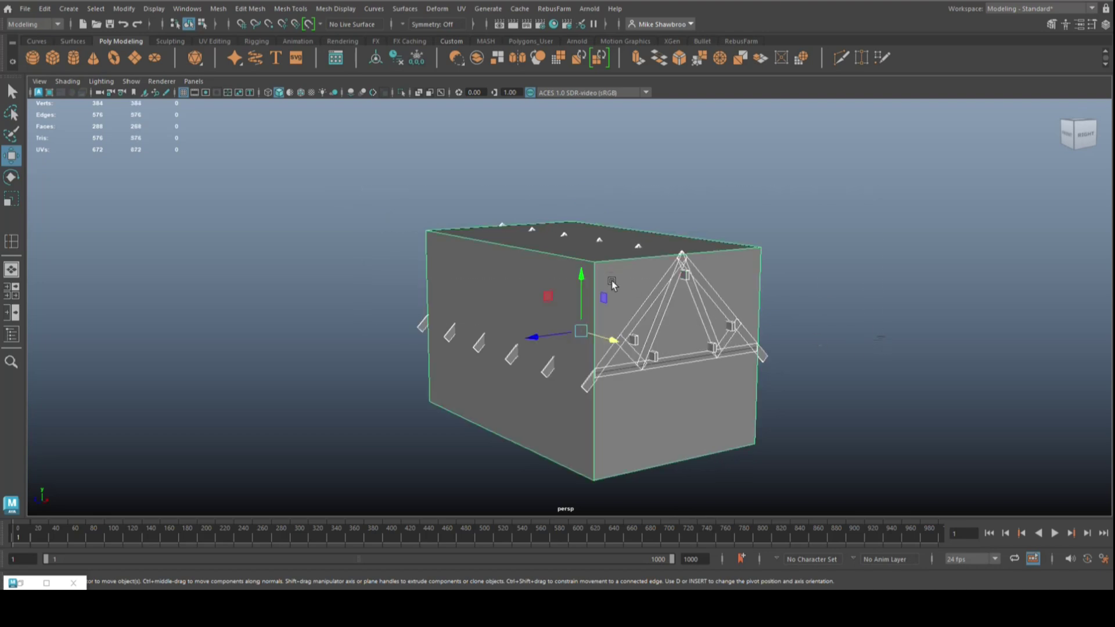
{"action": "right_click_drag", "start_coordinate": [737, 259], "coordinate": [686, 263]}
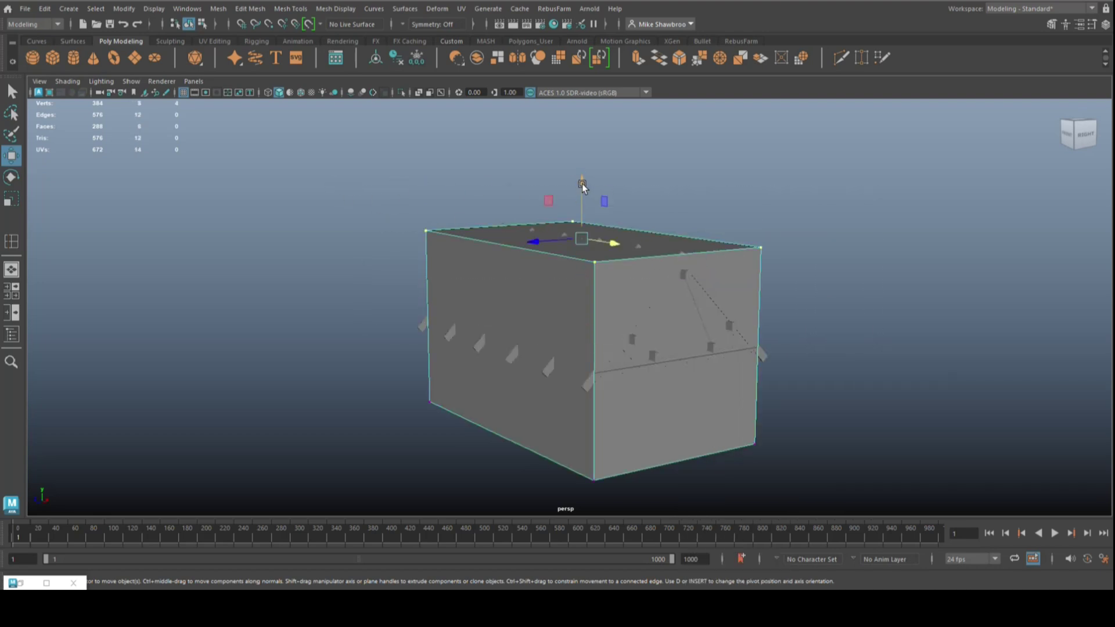
{"action": "left_click_drag", "start_coordinate": [582, 185], "coordinate": [597, 274]}
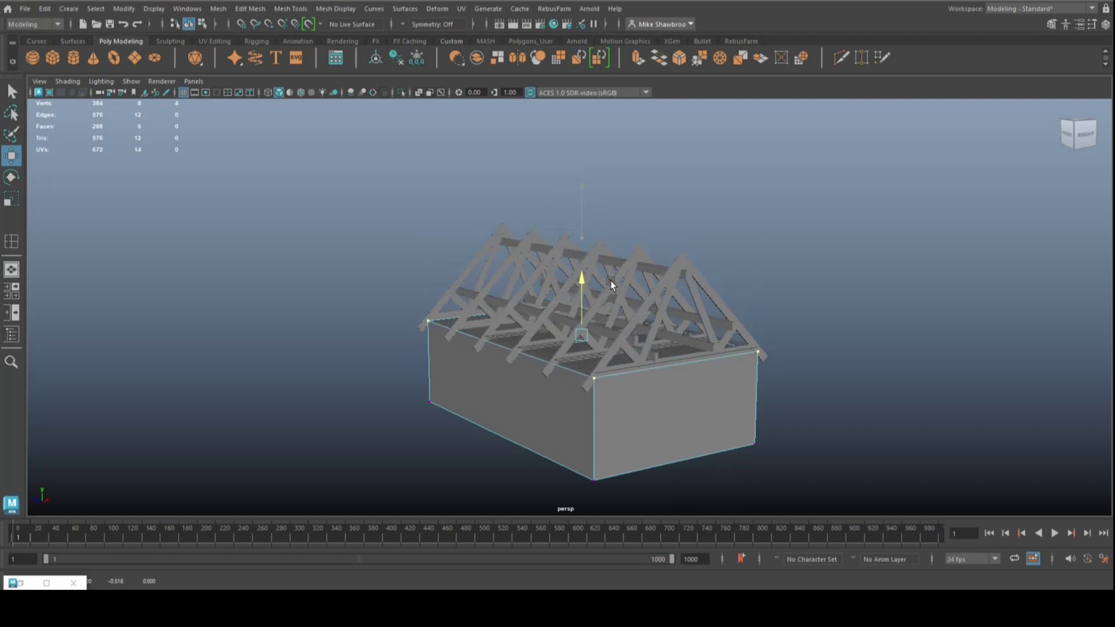
- Zoom the side view and marquee-select the box's vertices
{"action": "left_click", "coordinate": [11, 290]}
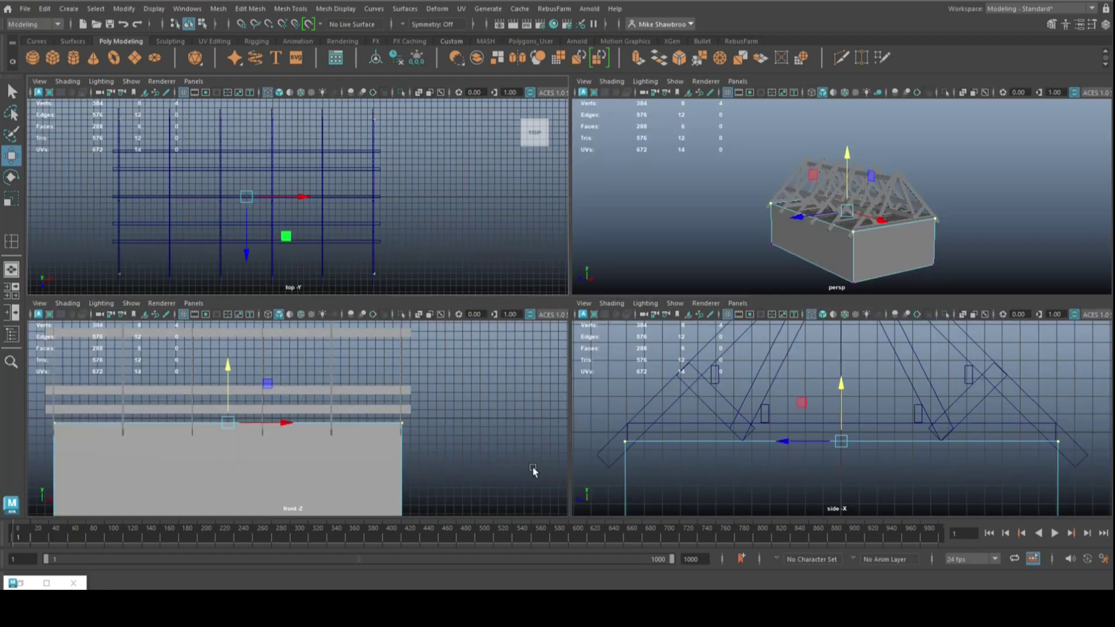
{"action": "key", "text": "space"}
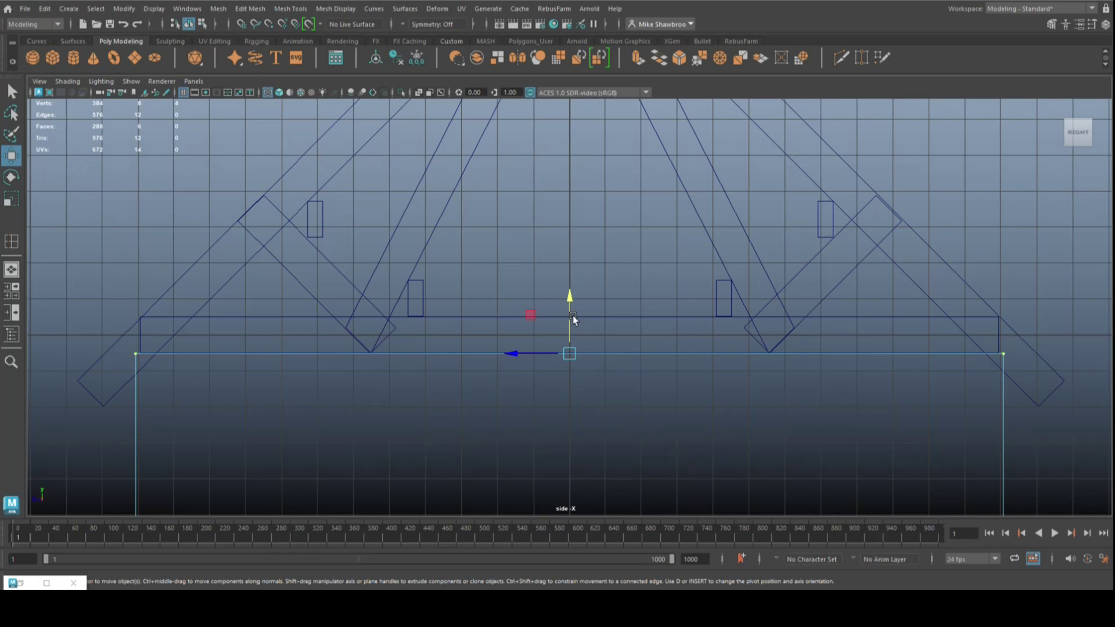
{"action": "scroll", "coordinate": [556, 366], "scroll_direction": "down", "scroll_amount": 3}
{"action": "scroll", "coordinate": [556, 378], "scroll_direction": "down", "scroll_amount": 2}
{"action": "scroll", "coordinate": [557, 384], "scroll_direction": "down", "scroll_amount": 2}
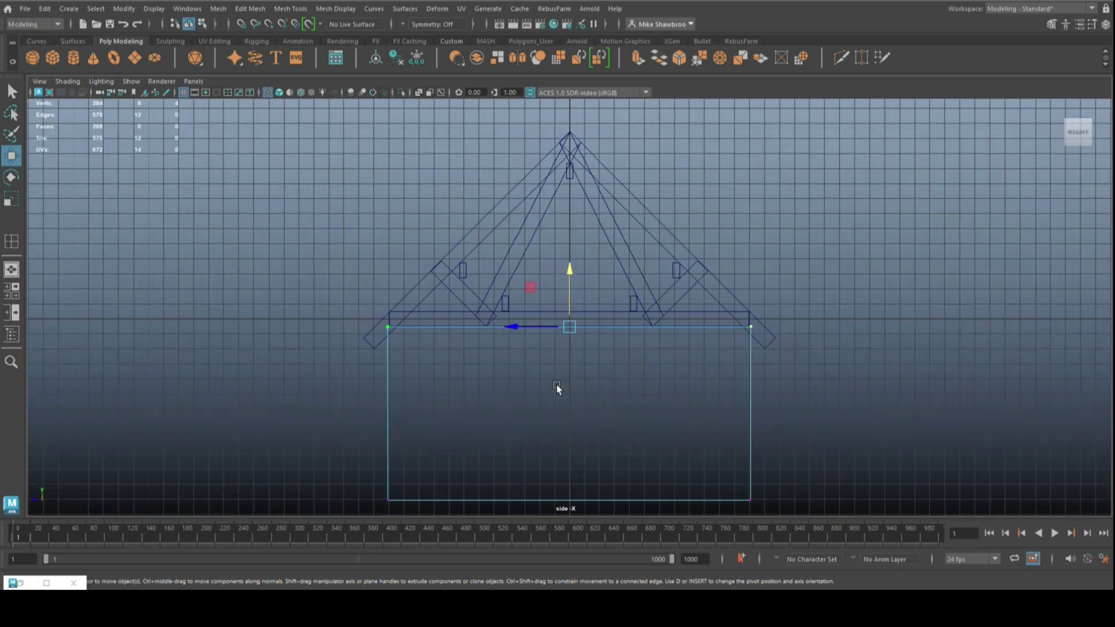
{"action": "left_click_drag", "start_coordinate": [294, 264], "coordinate": [825, 514]}
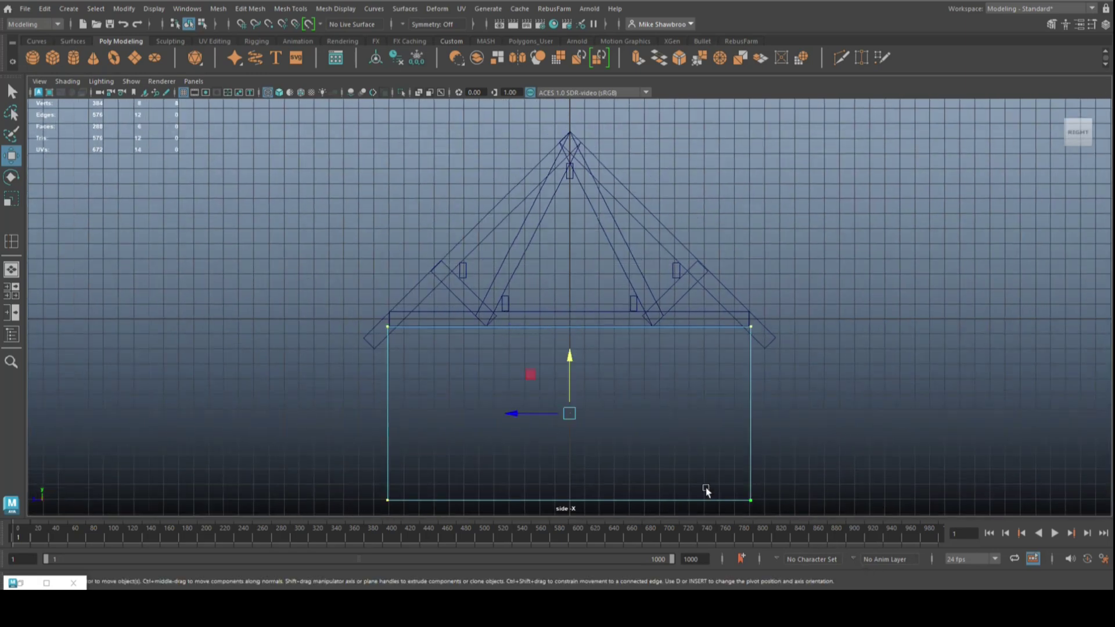
- Scale the house box along X so its ends reach just past the outer trusses
{"action": "key", "text": "r"}
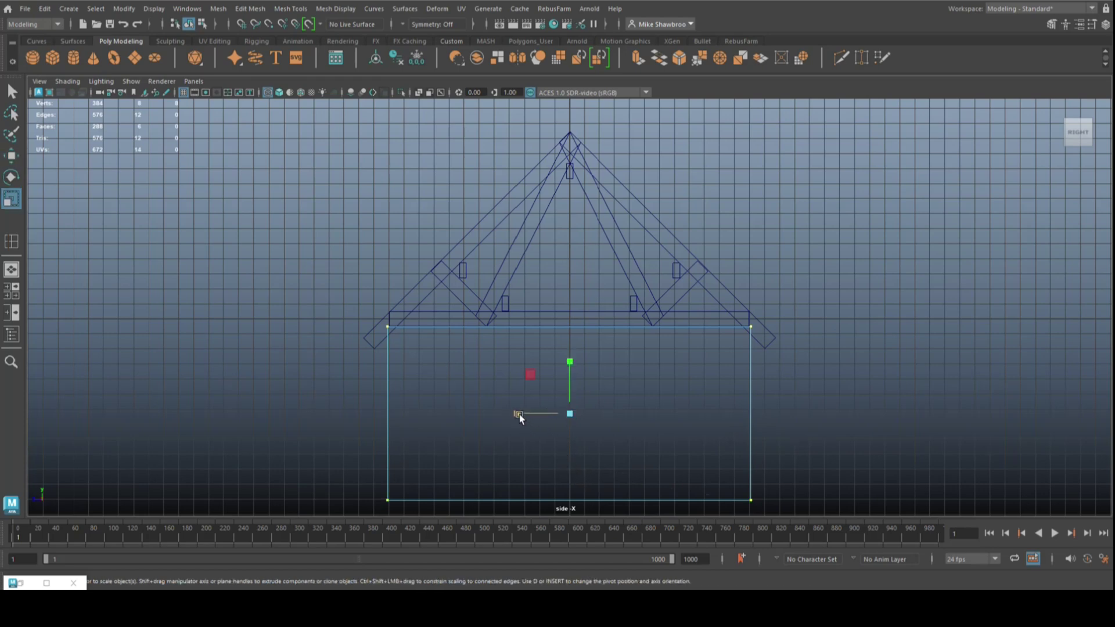
{"action": "left_click_drag", "start_coordinate": [519, 415], "coordinate": [517, 415]}
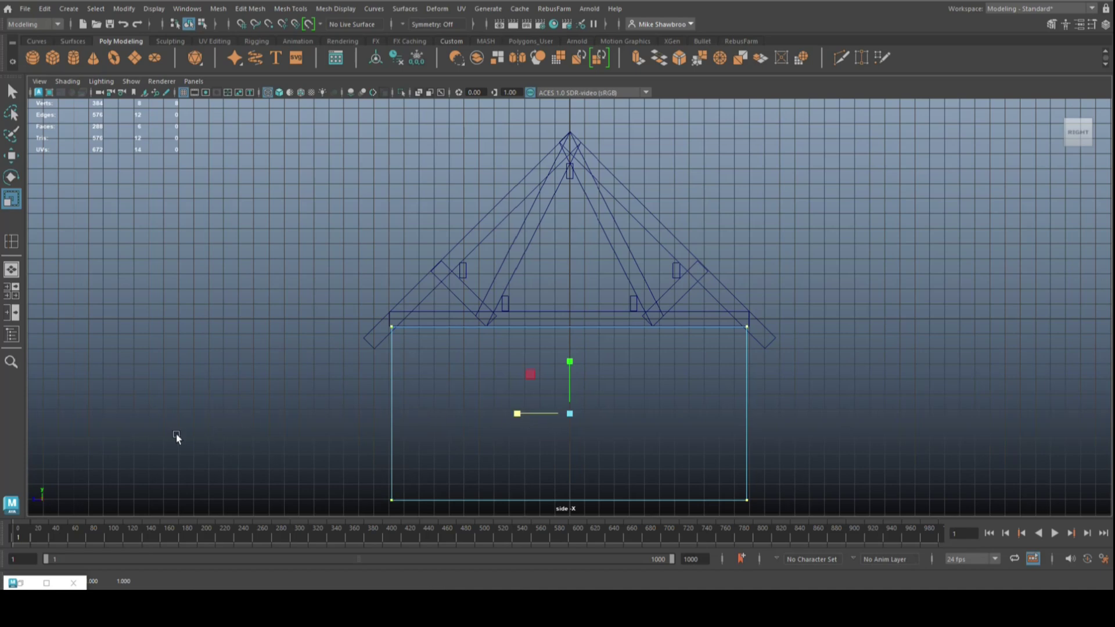
{"action": "left_click", "coordinate": [11, 307]}
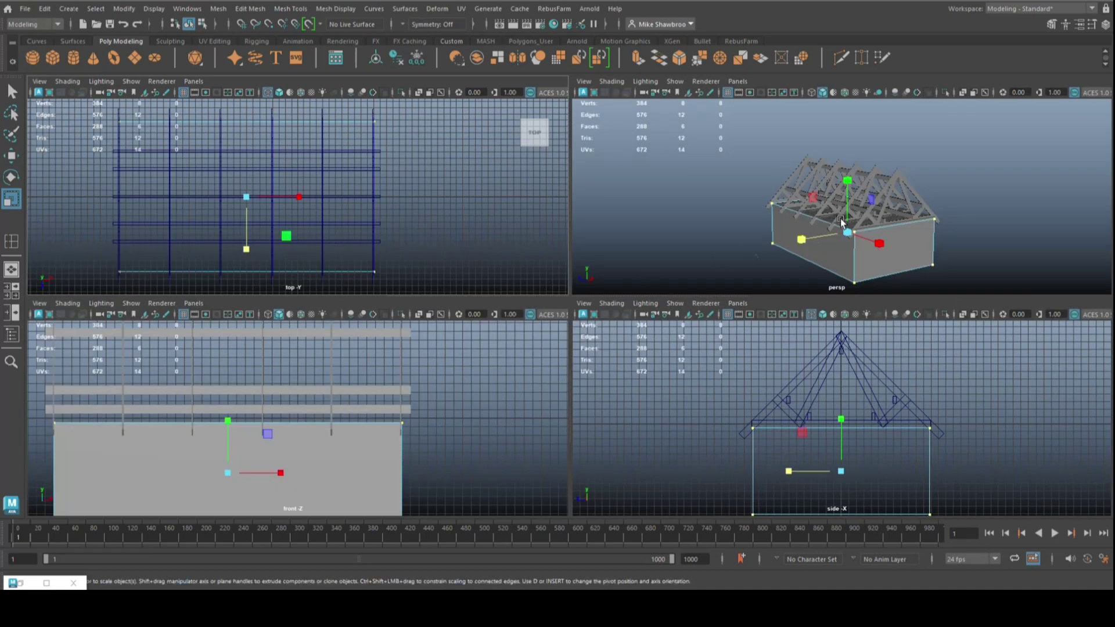
{"action": "key", "text": "space"}
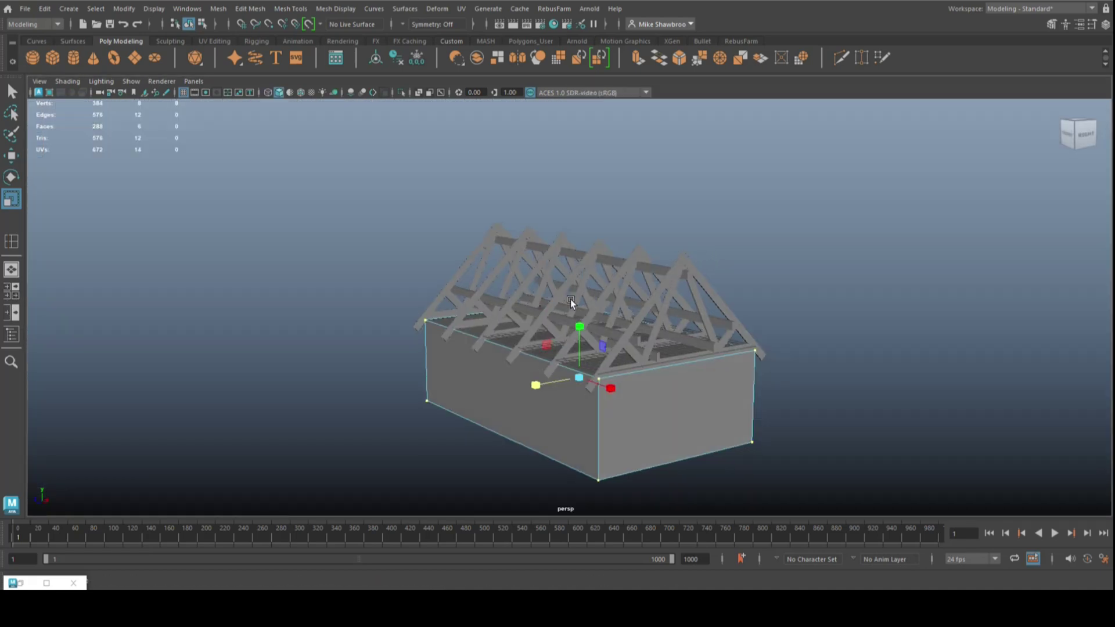
{"action": "left_click_drag", "start_coordinate": [572, 290], "coordinate": [646, 302], "text": "alt"}
{"action": "scroll", "coordinate": [638, 316], "scroll_direction": "up", "scroll_amount": 2}
{"action": "scroll", "coordinate": [668, 302], "scroll_direction": "up", "scroll_amount": 2}
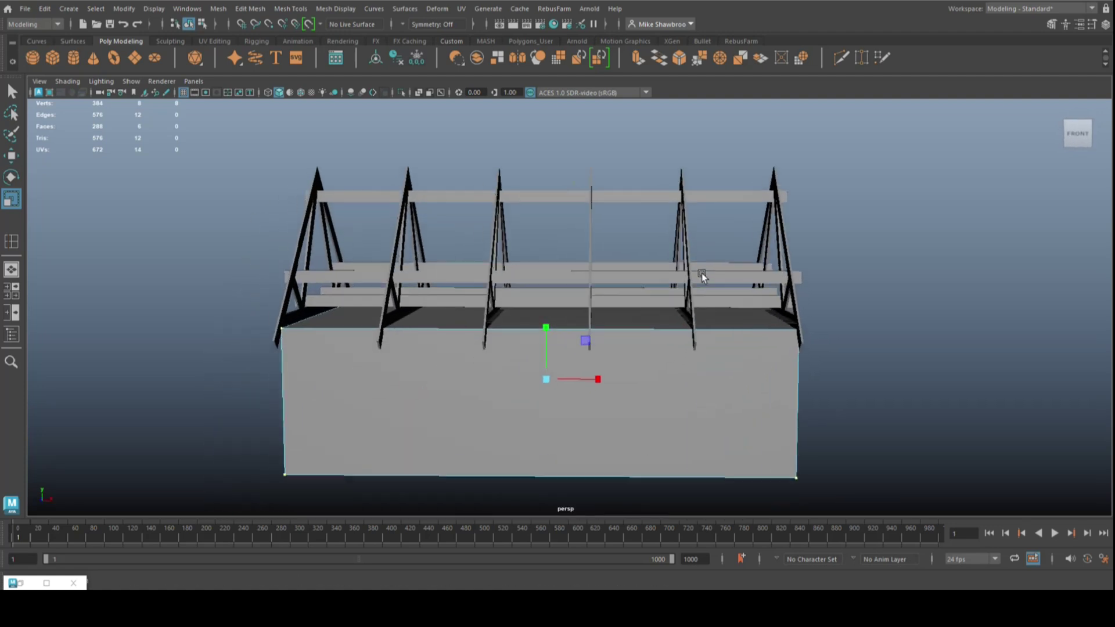
{"action": "scroll", "coordinate": [749, 244], "scroll_direction": "up", "scroll_amount": 1}
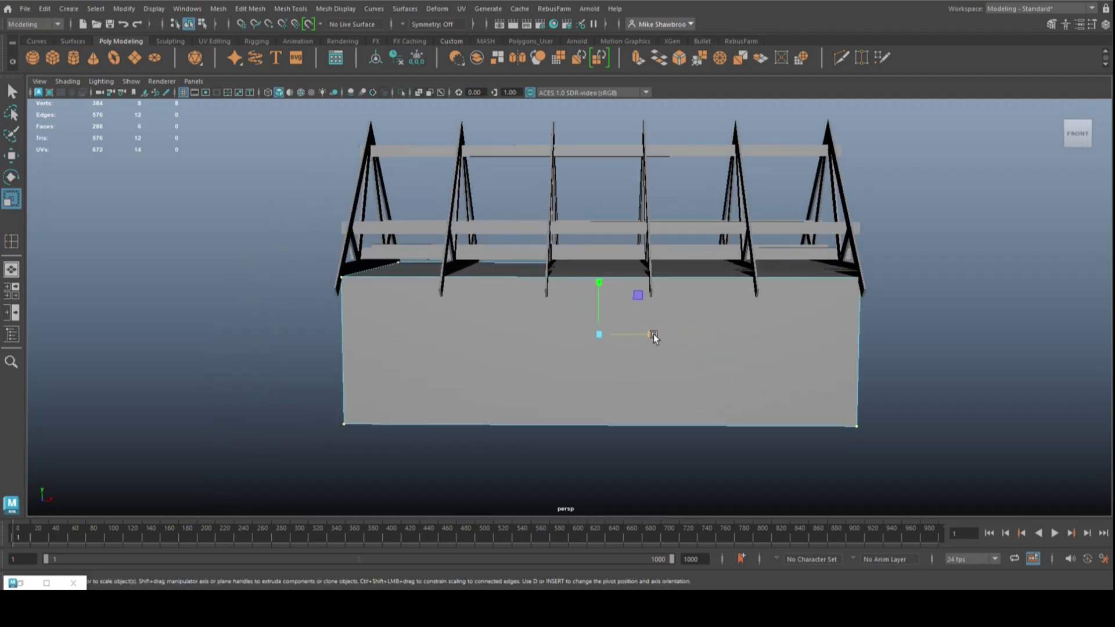
{"action": "mouse_move", "coordinate": [659, 341]}
{"action": "left_mouse_down"}
{"action": "mouse_move", "coordinate": [692, 387]}
{"action": "mouse_move", "coordinate": [672, 398]}
{"action": "mouse_move", "coordinate": [647, 381]}
{"action": "mouse_move", "coordinate": [623, 326]}
{"action": "mouse_move", "coordinate": [653, 294]}
{"action": "mouse_move", "coordinate": [633, 344]}
{"action": "left_mouse_up"}
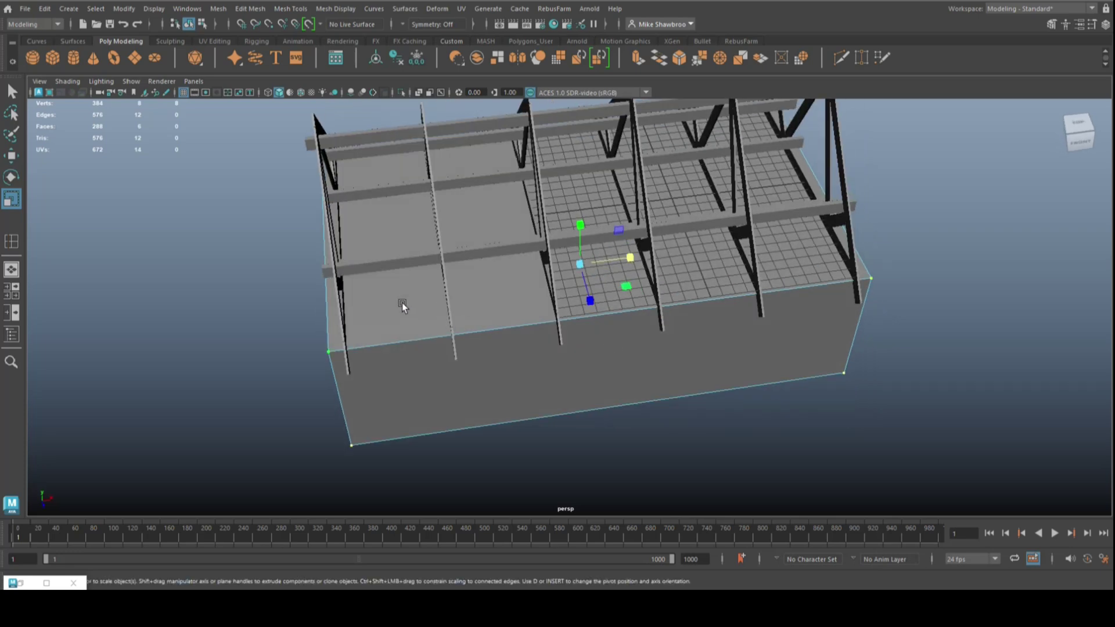
- Delete the box's top face and extrude the remaining faces with Ctrl+E
{"action": "right_click_drag", "start_coordinate": [401, 261], "coordinate": [415, 304]}
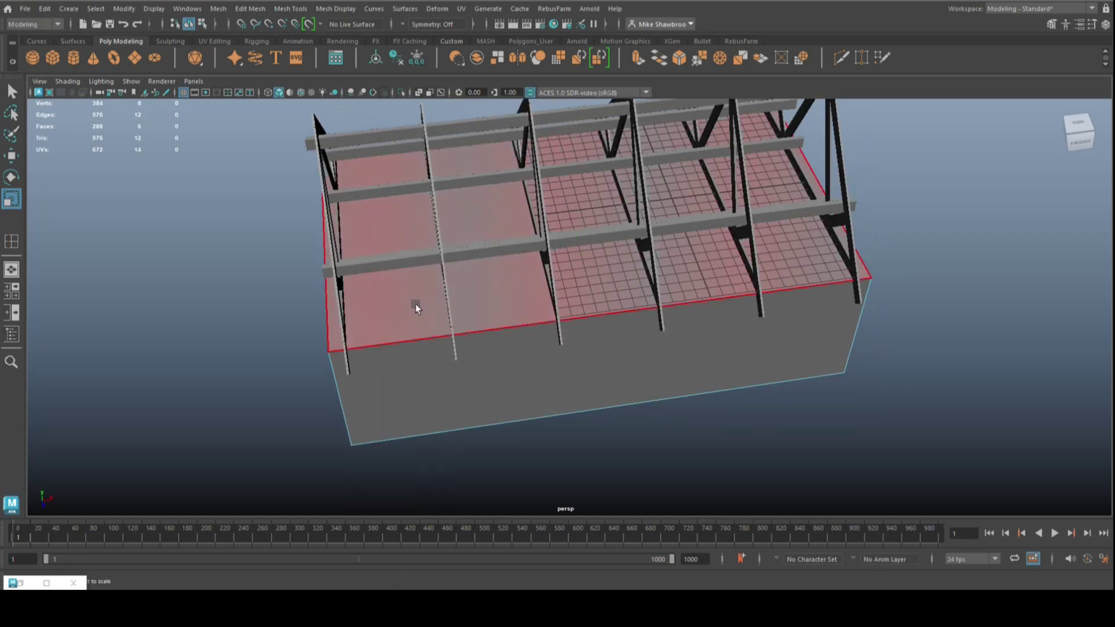
{"action": "left_click", "coordinate": [416, 304]}
{"action": "key", "text": "Delete"}
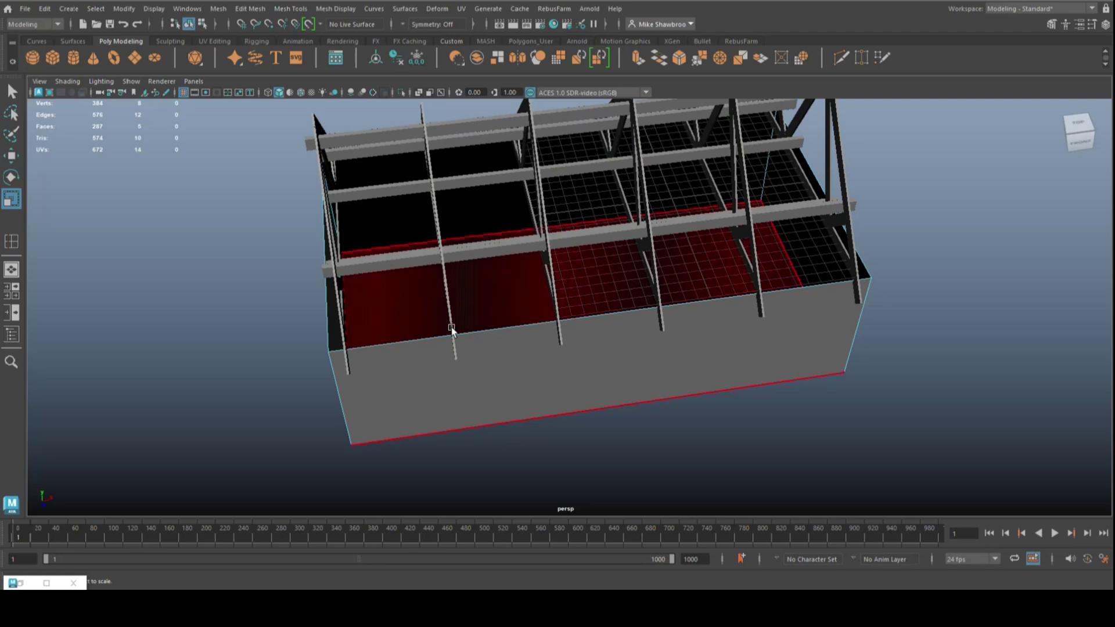
{"action": "mouse_move", "coordinate": [511, 369]}
{"action": "left_mouse_down", "text": "alt"}
{"action": "mouse_move", "coordinate": [524, 335]}
{"action": "mouse_move", "coordinate": [500, 339]}
{"action": "left_mouse_up", "text": "alt"}
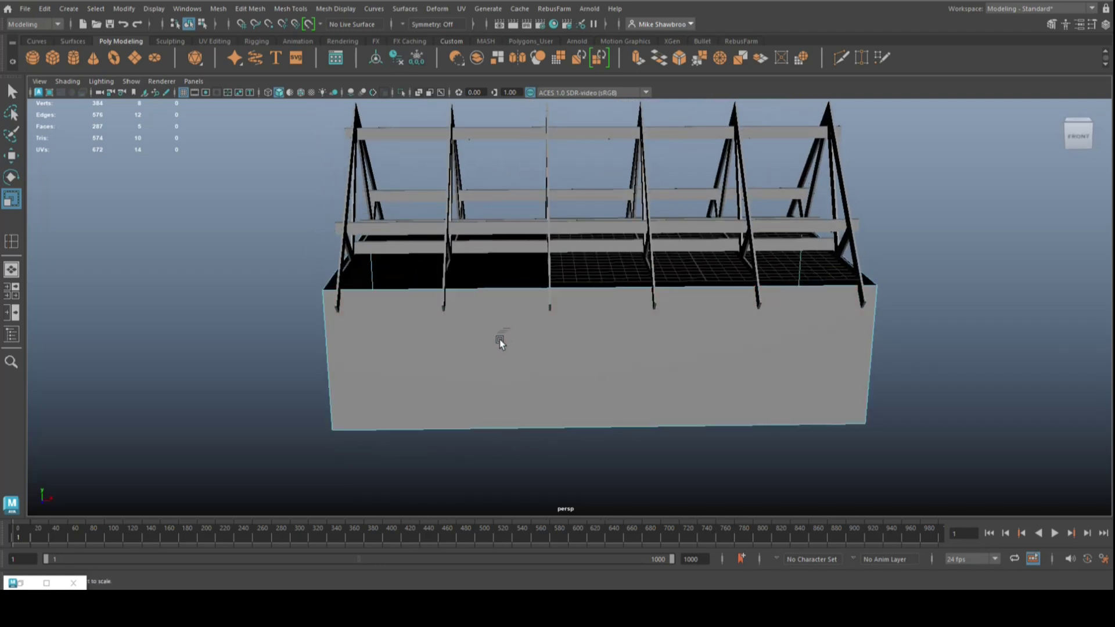
{"action": "right_click_drag", "start_coordinate": [501, 260], "coordinate": [548, 235]}
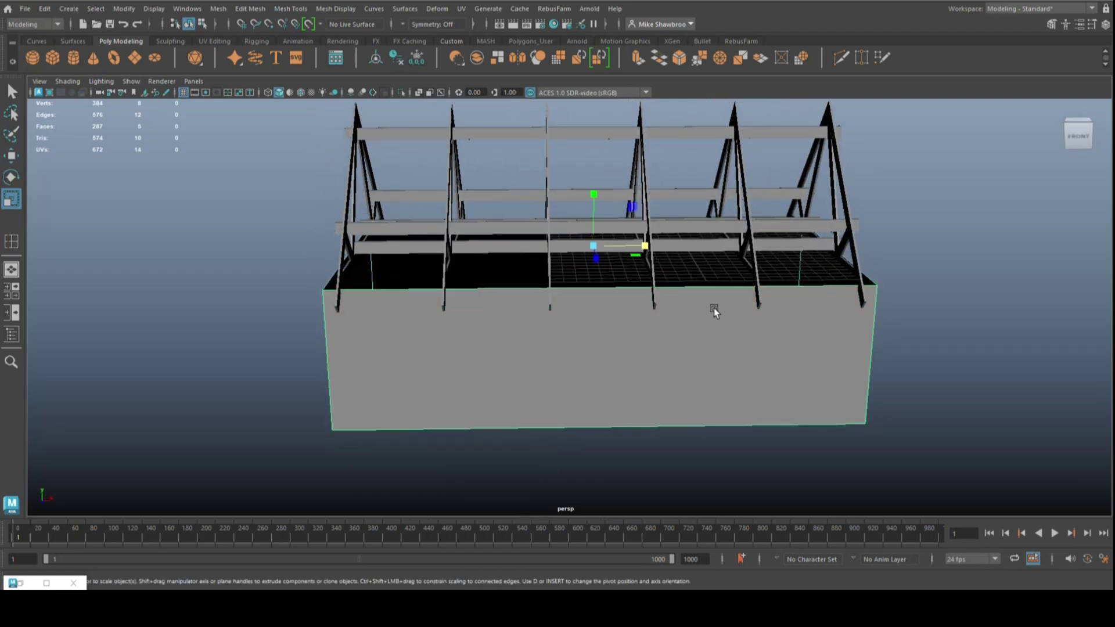
{"action": "key", "text": "ctrl+e"}
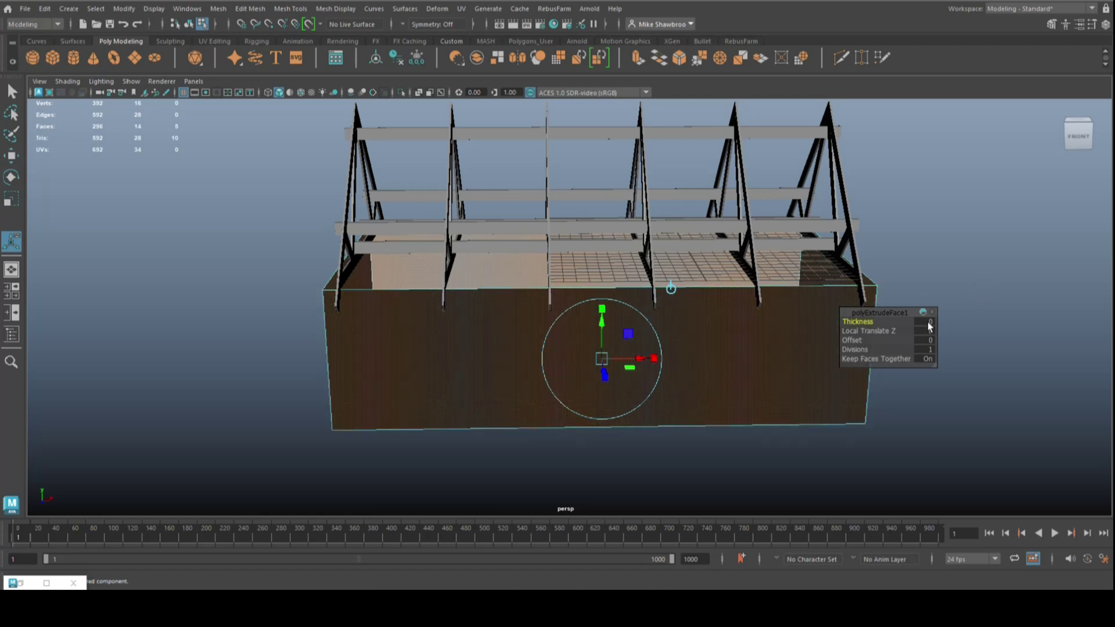
- Set the polyExtrudeFace1 Thickness to 1, then check the thickened box in top view
{"action": "left_click", "coordinate": [928, 321]}
{"action": "key", "text": "Return"}
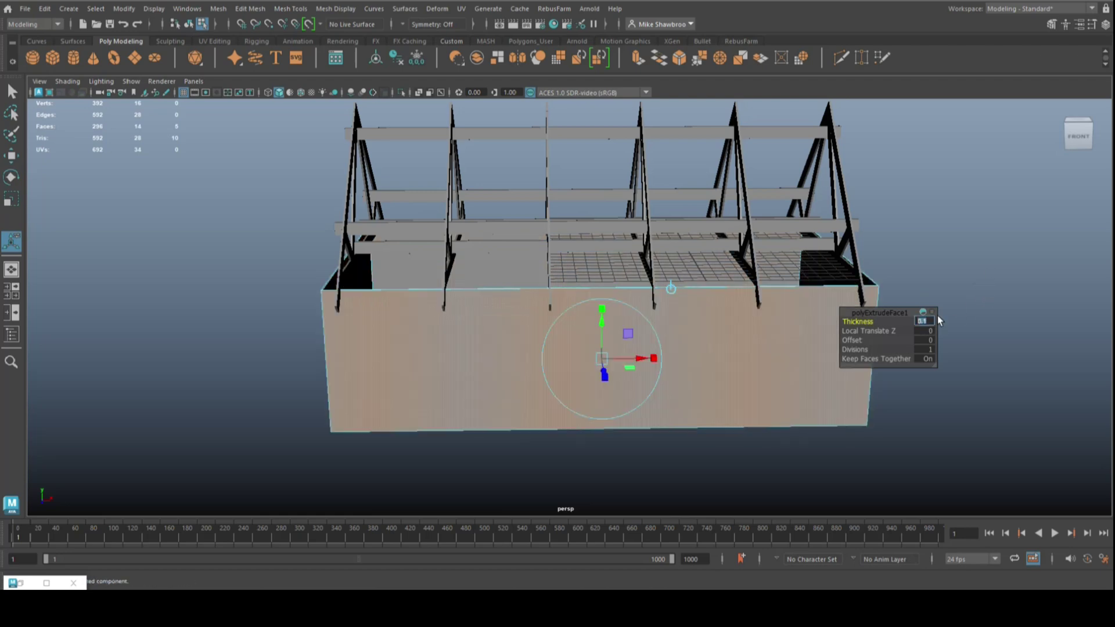
{"action": "left_click_drag", "start_coordinate": [925, 324], "coordinate": [905, 389], "text": "alt"}
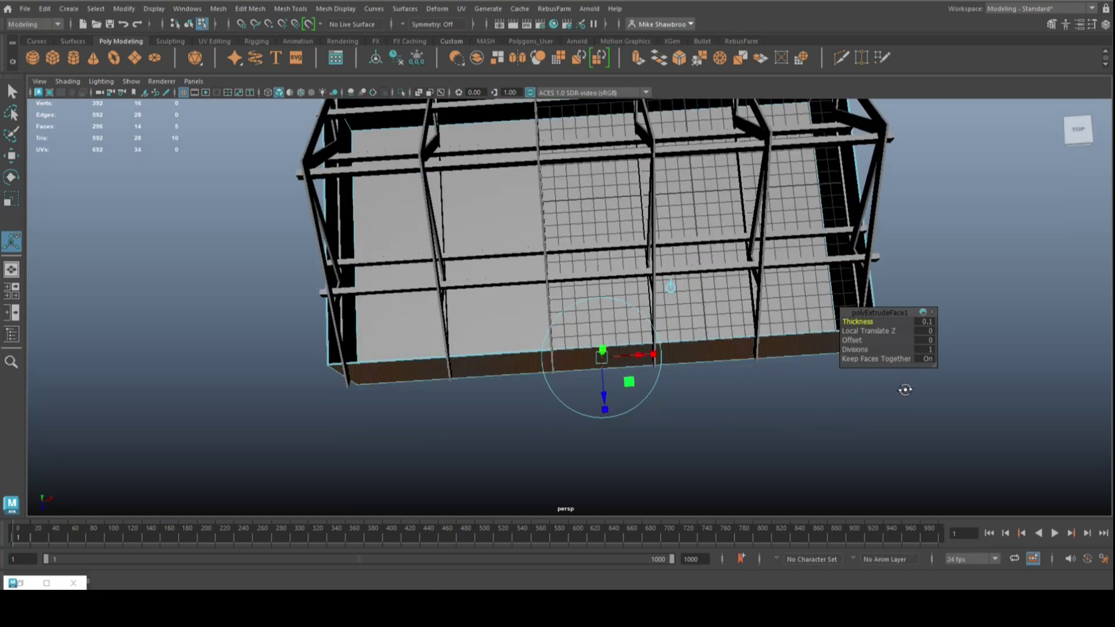
{"action": "left_click", "coordinate": [927, 325]}
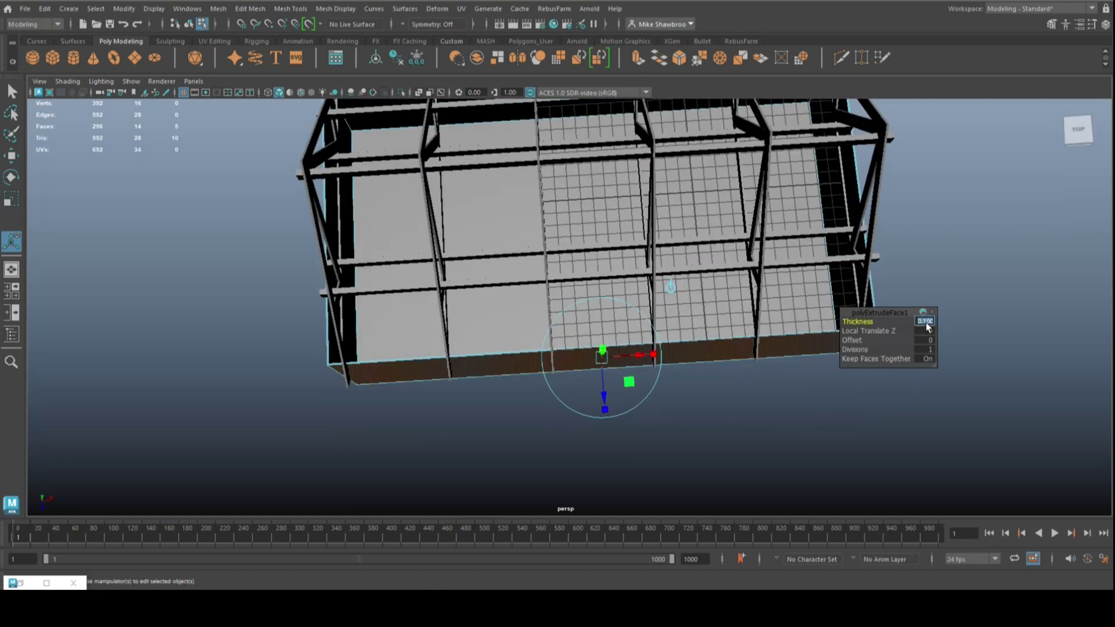
{"action": "type", "text": "1"}
{"action": "key", "text": "Return"}
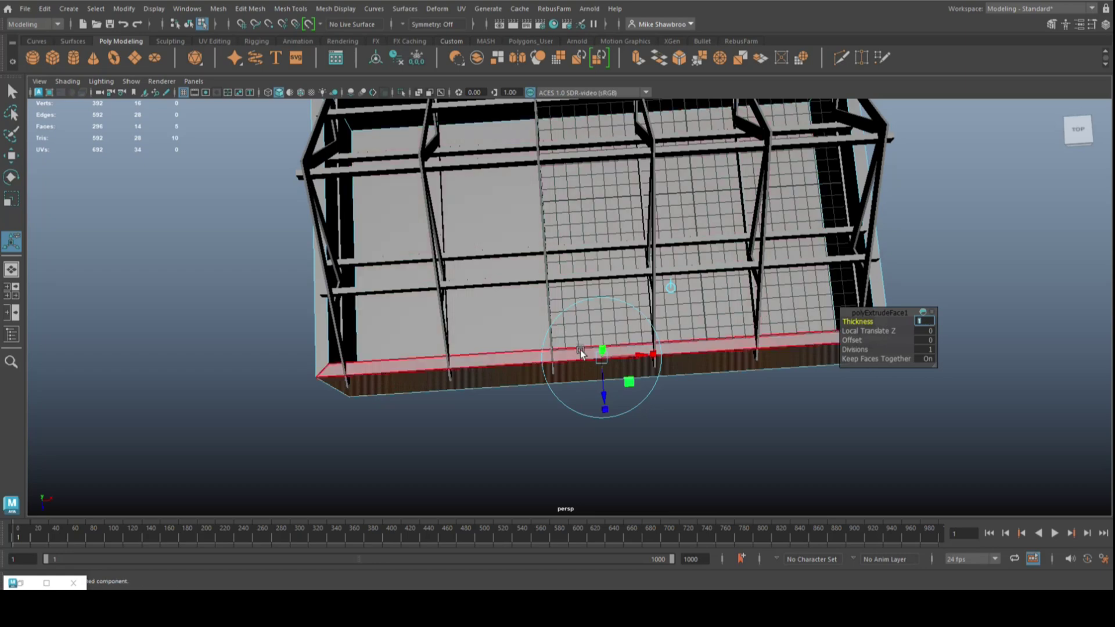
{"action": "mouse_move", "coordinate": [575, 344]}
{"action": "left_mouse_down", "text": "alt"}
{"action": "mouse_move", "coordinate": [614, 343]}
{"action": "mouse_move", "coordinate": [557, 316]}
{"action": "left_mouse_up", "text": "alt"}
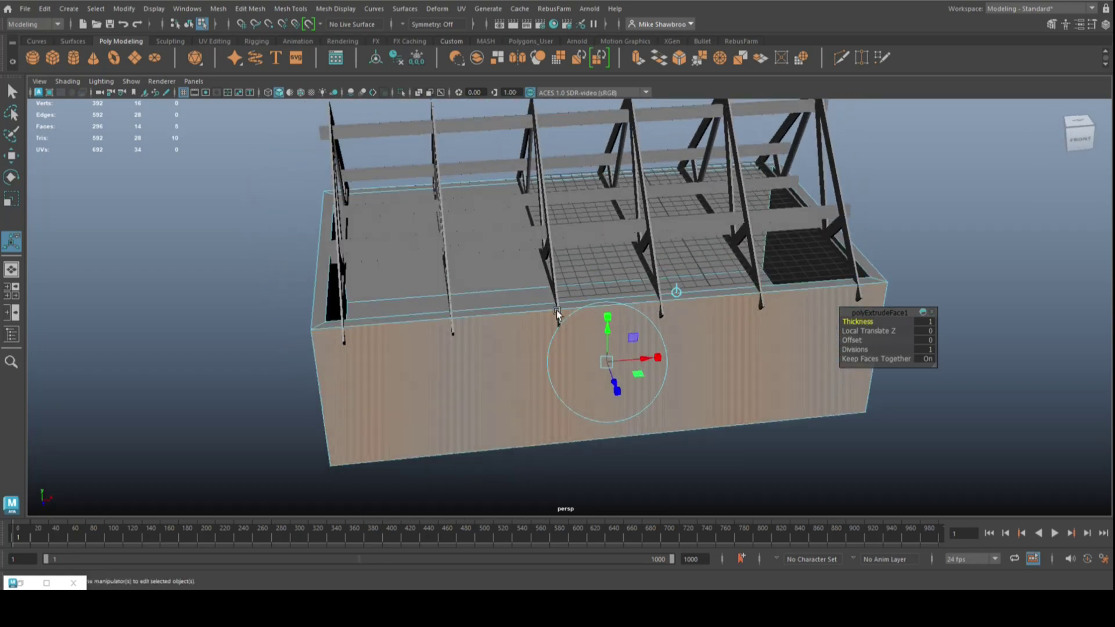
{"action": "left_click", "coordinate": [11, 290]}
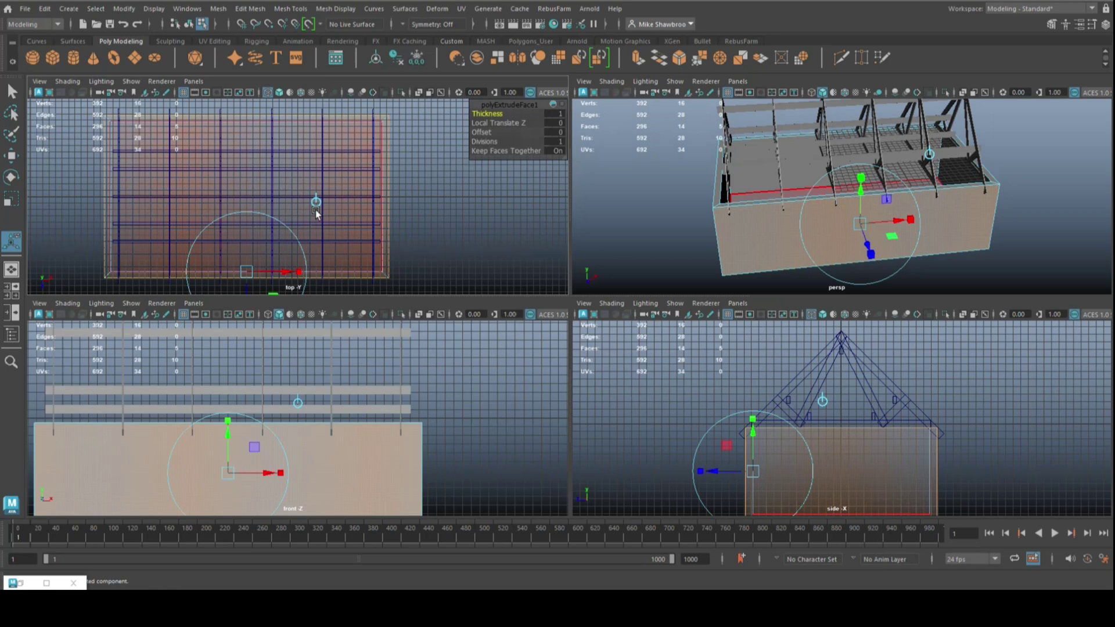
{"action": "key", "text": "space"}
{"action": "left_click", "coordinate": [882, 215]}
- In vertex mode, move the house box's left-end vertices right to meet the first truss
{"action": "right_click", "coordinate": [862, 177]}
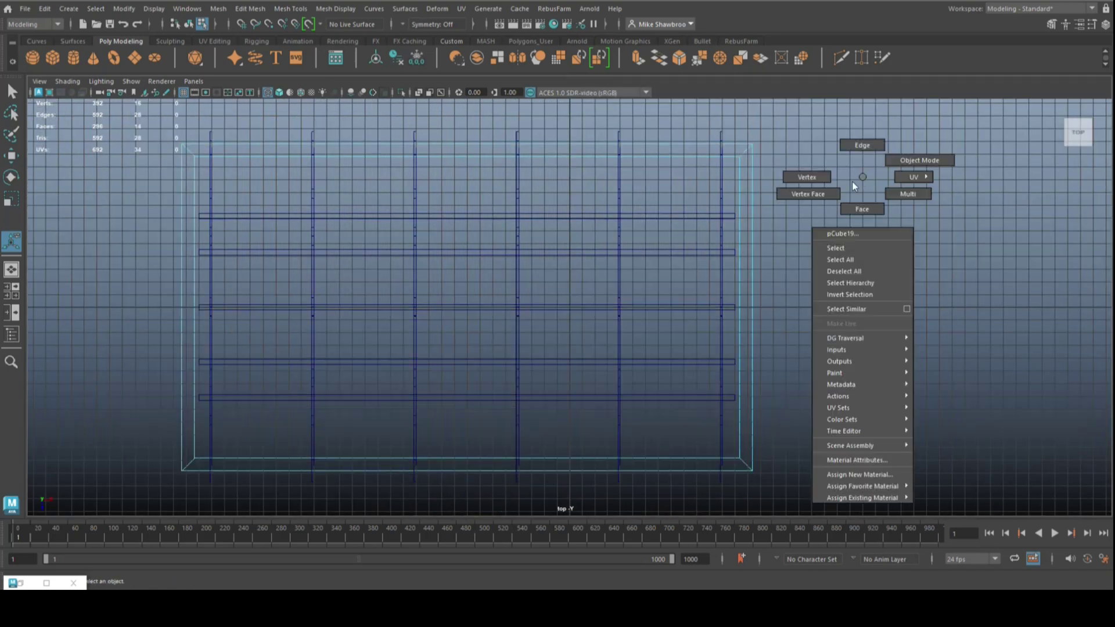
{"action": "right_click_drag", "start_coordinate": [852, 181], "coordinate": [799, 177]}
{"action": "key", "text": "q"}
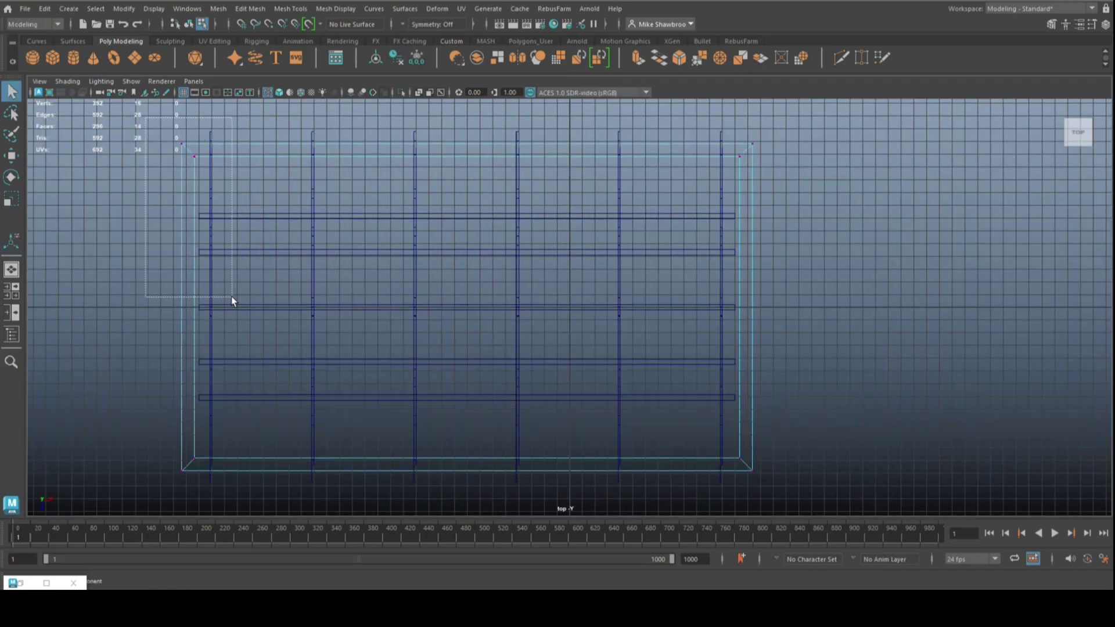
{"action": "left_click_drag", "start_coordinate": [145, 121], "coordinate": [214, 535]}
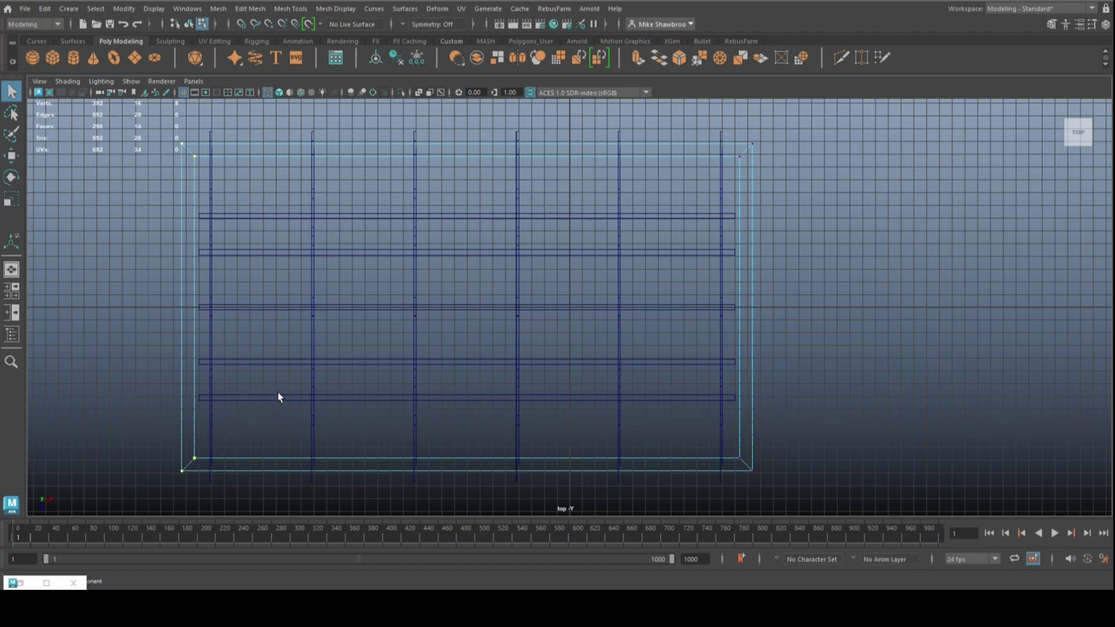
{"action": "key", "text": "w"}
{"action": "left_click_drag", "start_coordinate": [242, 309], "coordinate": [254, 315]}
- Move the box's right-end vertices left to the last truss, then view it in perspective
{"action": "left_click_drag", "start_coordinate": [799, 132], "coordinate": [732, 487]}
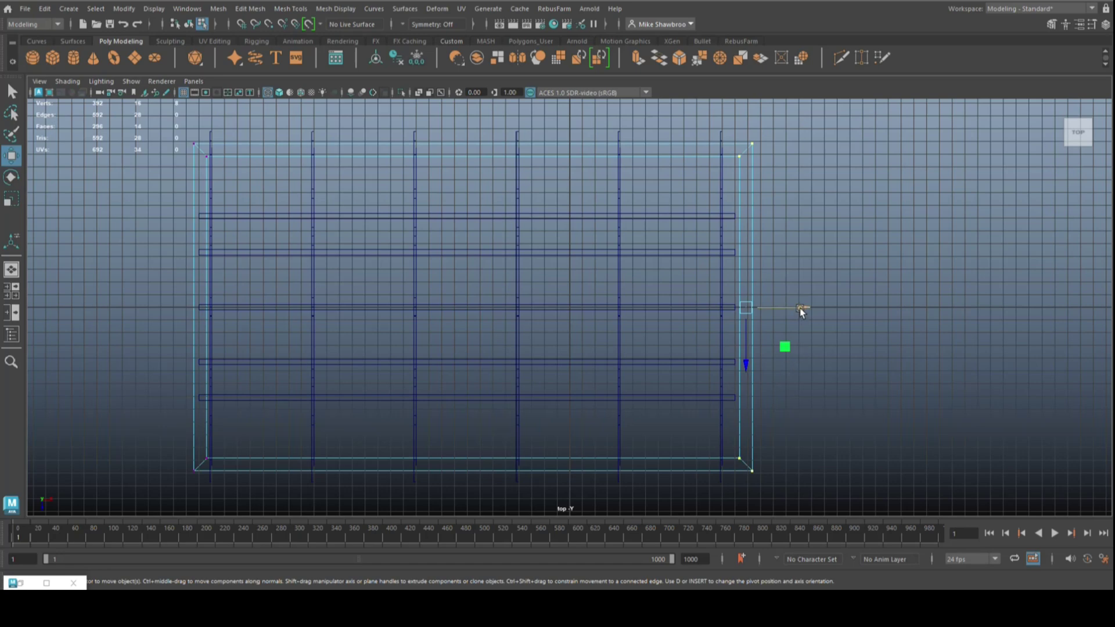
{"action": "left_click_drag", "start_coordinate": [801, 308], "coordinate": [785, 311]}
{"action": "left_click", "coordinate": [17, 298]}
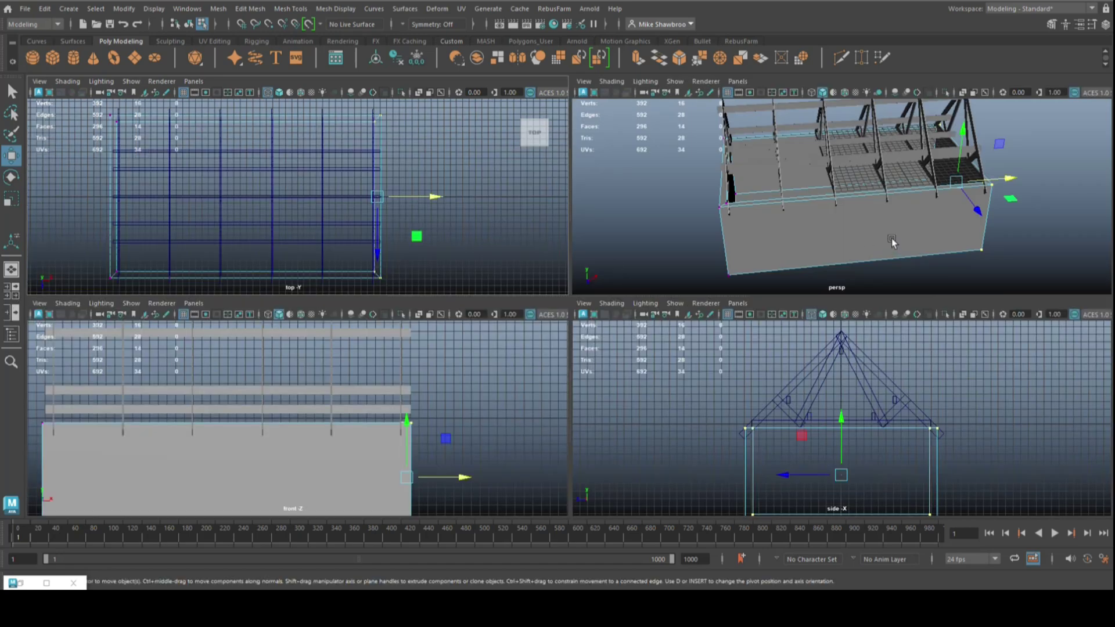
{"action": "key", "text": "space"}
{"action": "mouse_move", "coordinate": [712, 287]}
{"action": "left_mouse_down", "text": "alt"}
{"action": "mouse_move", "coordinate": [700, 318]}
{"action": "mouse_move", "coordinate": [783, 320]}
{"action": "left_mouse_up", "text": "alt"}
- Insert a single edge loop across the middle of the house box
{"action": "key", "text": "ctrl+e"}
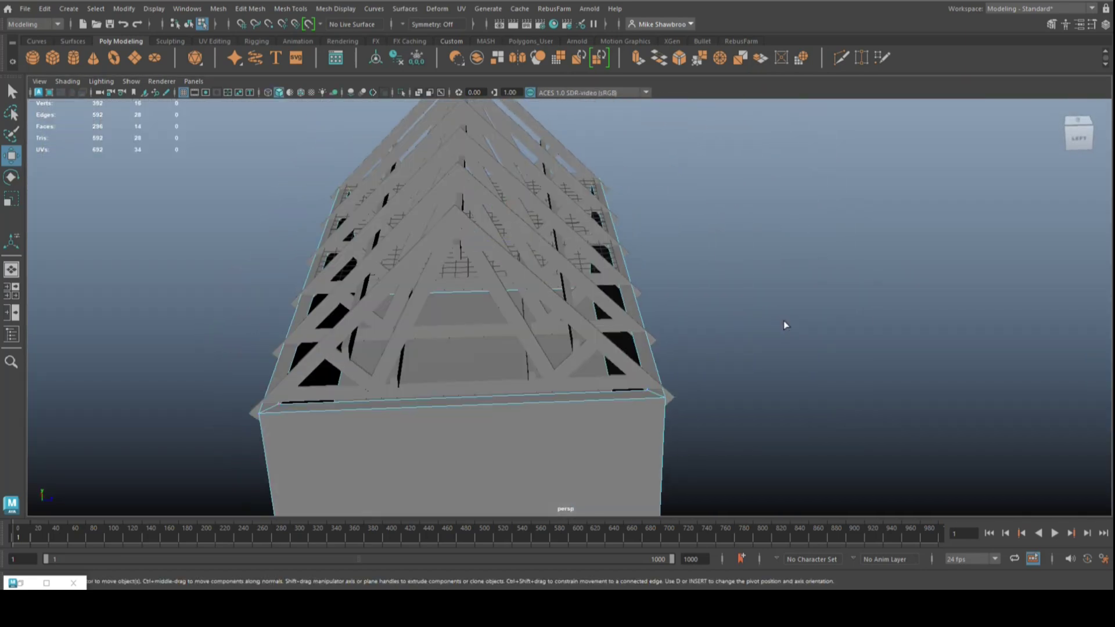
{"action": "left_click", "coordinate": [726, 259]}
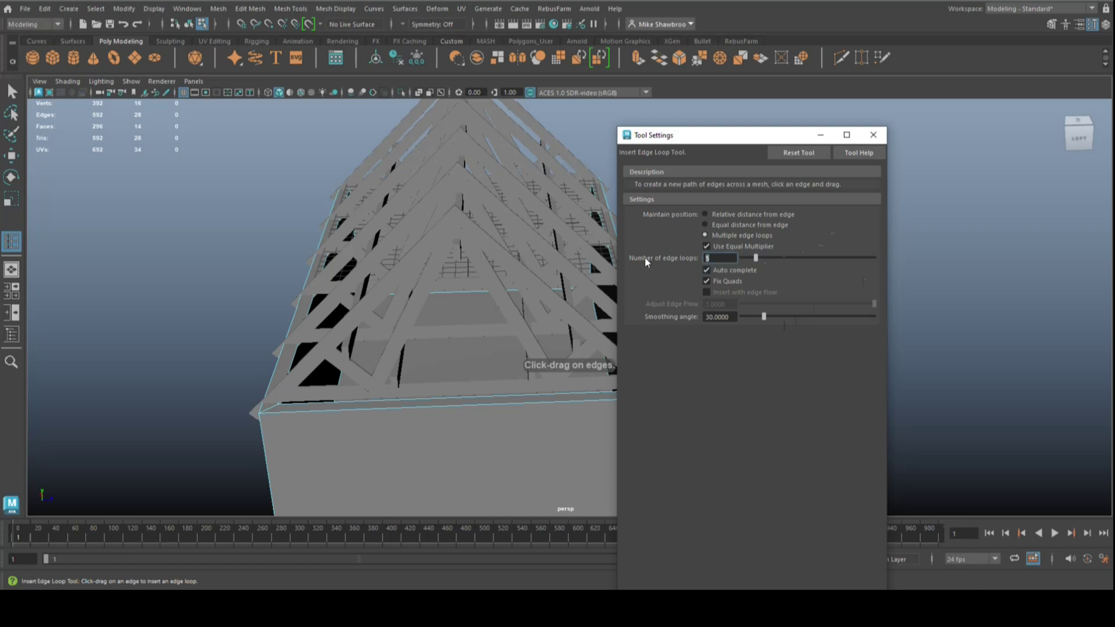
{"action": "type", "text": "1"}
{"action": "left_click", "coordinate": [476, 400]}
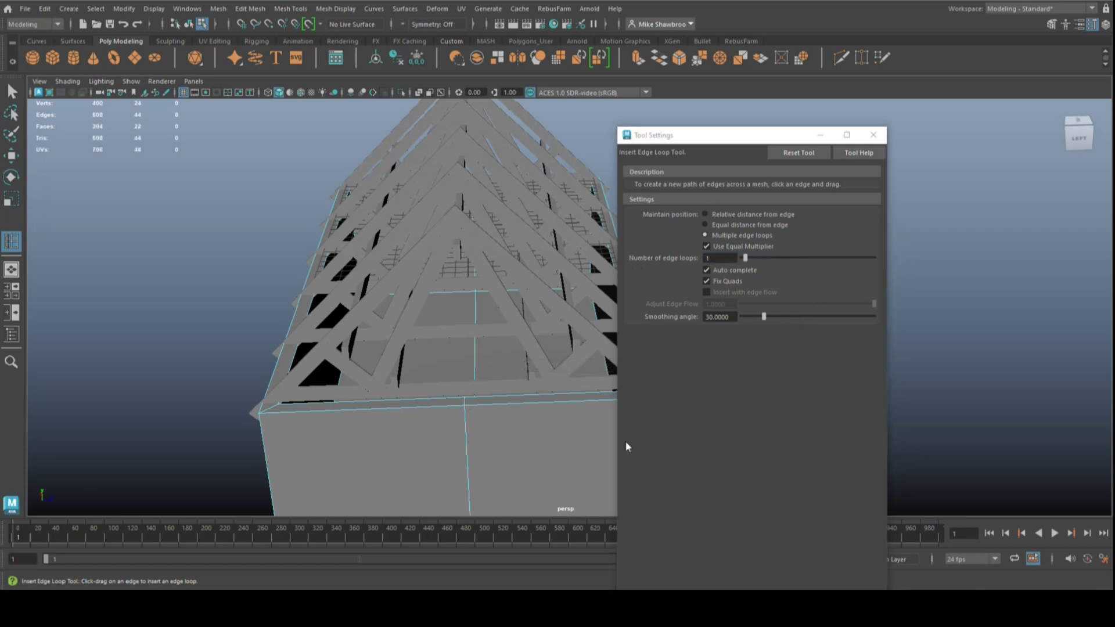
{"action": "mouse_move", "coordinate": [887, 401]}
{"action": "left_mouse_down", "text": "alt"}
{"action": "mouse_move", "coordinate": [867, 387]}
{"action": "mouse_move", "coordinate": [908, 363]}
{"action": "left_mouse_up", "text": "alt"}
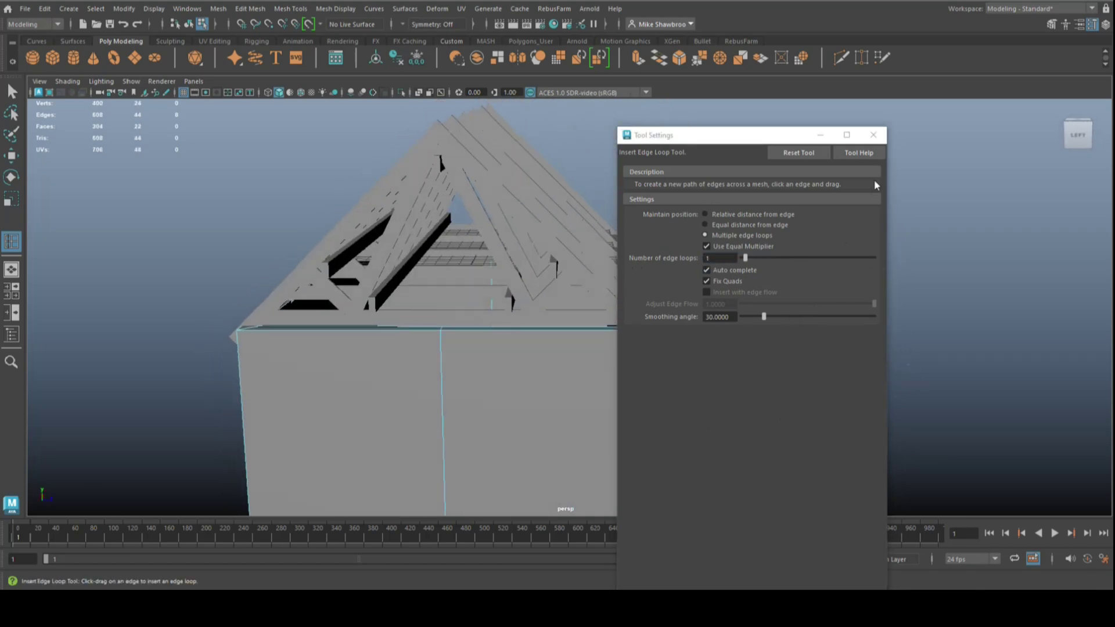
- In edge mode, select the new middle edge along the box's top
{"action": "key", "text": "q"}
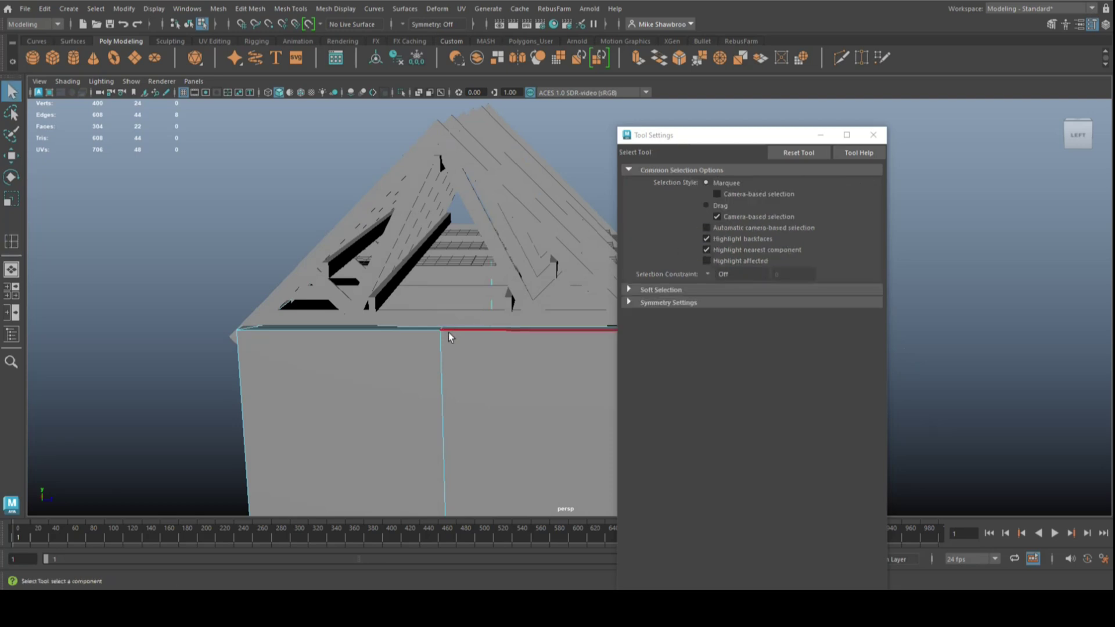
{"action": "right_click", "coordinate": [449, 259]}
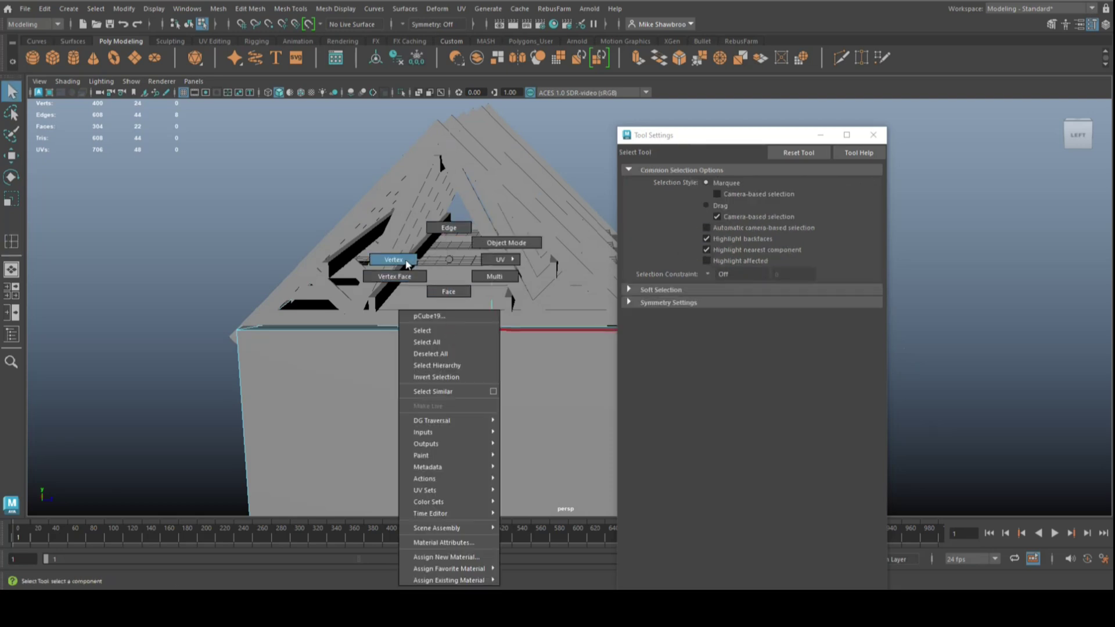
{"action": "left_click", "coordinate": [449, 228]}
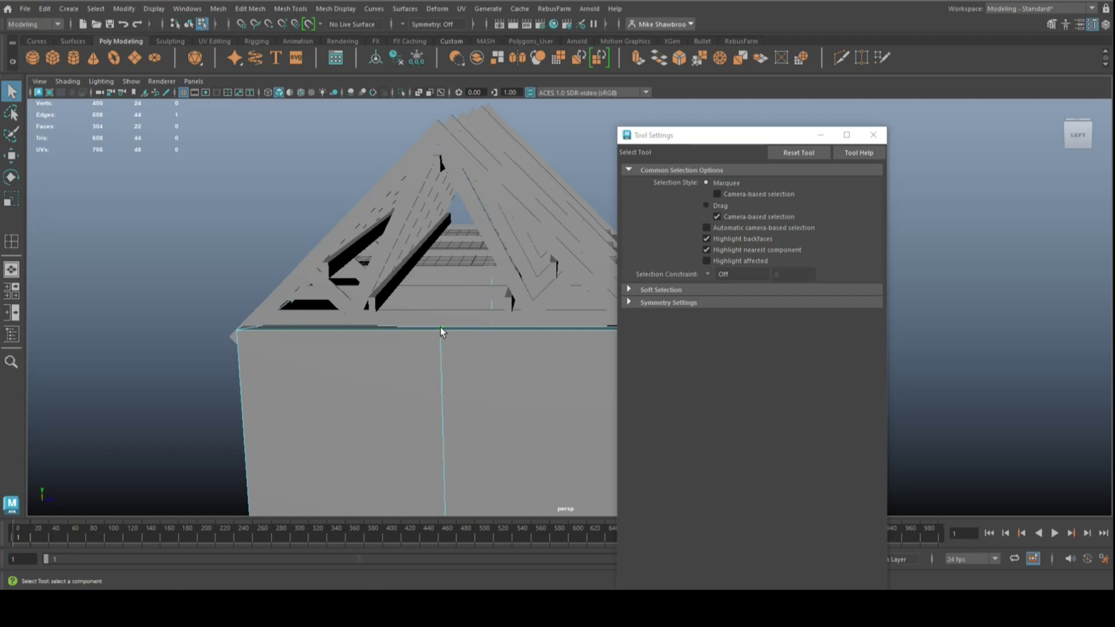
{"action": "left_click", "coordinate": [444, 329]}
{"action": "mouse_move", "coordinate": [510, 380]}
{"action": "left_mouse_down", "text": "alt"}
{"action": "mouse_move", "coordinate": [388, 387]}
{"action": "mouse_move", "coordinate": [105, 374]}
{"action": "left_mouse_up", "text": "alt"}
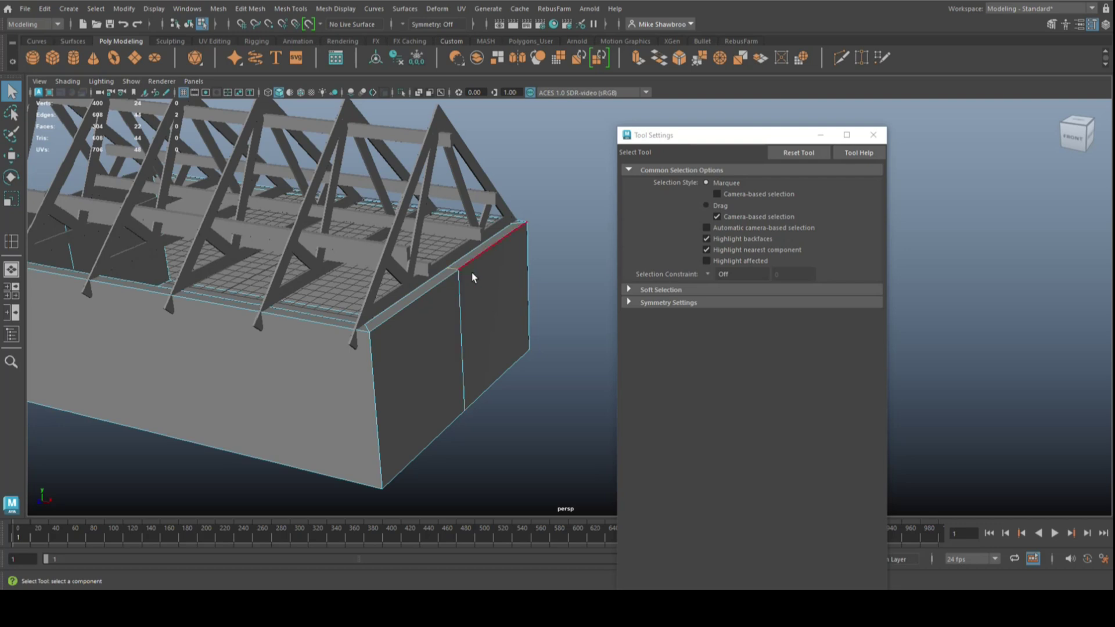
- Raise the selected middle top edge along Y into a gabled peak and frame the building
{"action": "key", "text": "w"}
{"action": "left_click_drag", "start_coordinate": [256, 189], "coordinate": [226, 33]}
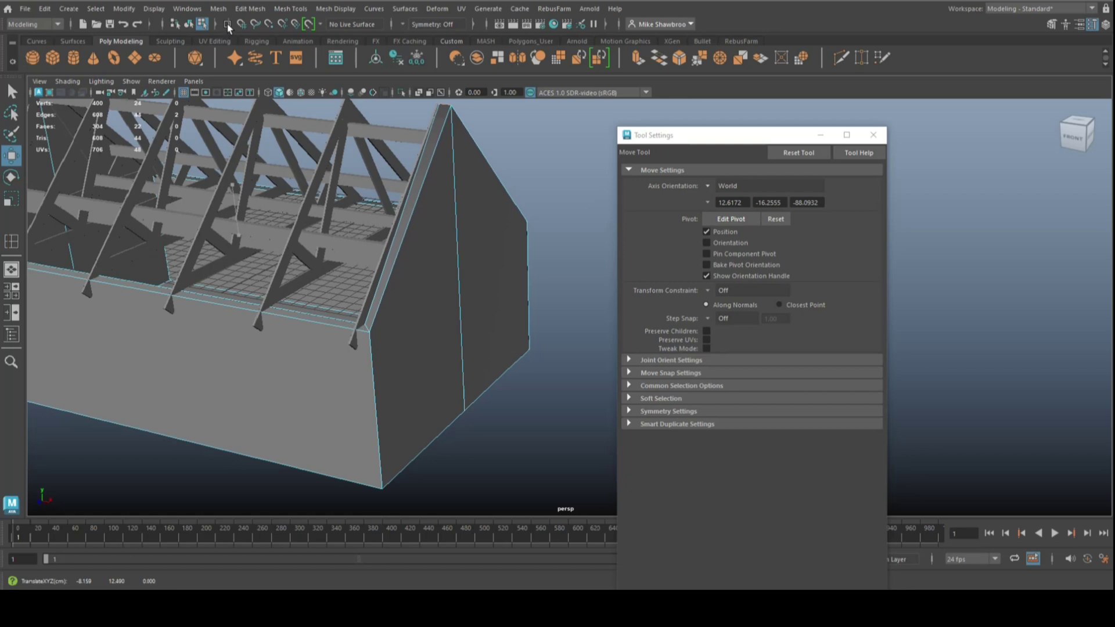
{"action": "key", "text": "f"}
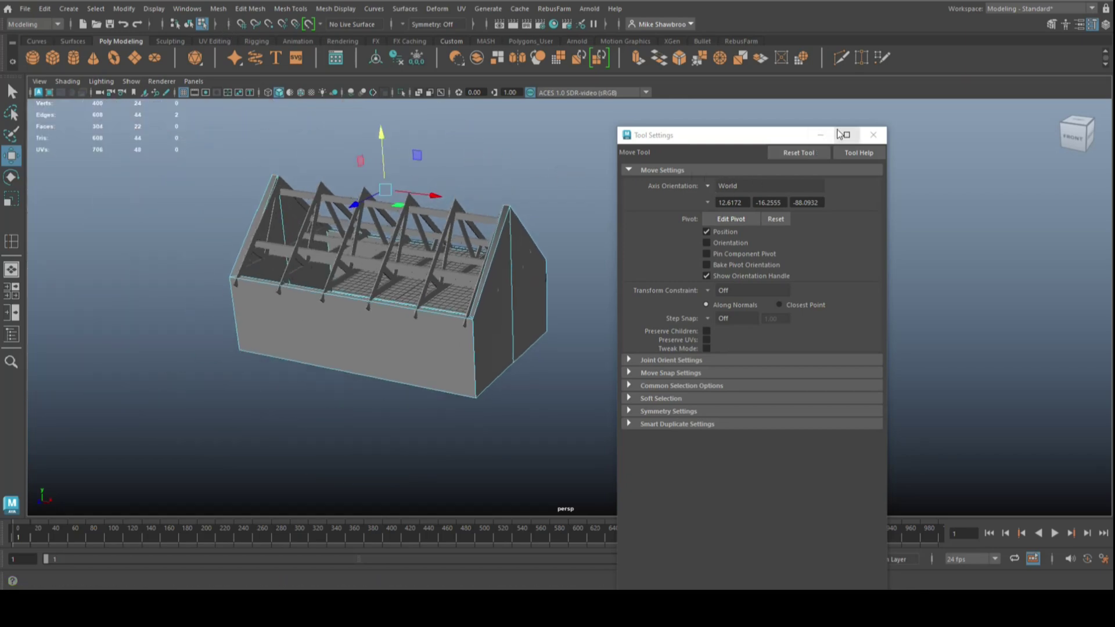
{"action": "left_click", "coordinate": [874, 135]}
- Assign a new Blinn material to the house shell
{"action": "right_click_drag", "start_coordinate": [544, 292], "coordinate": [597, 241]}
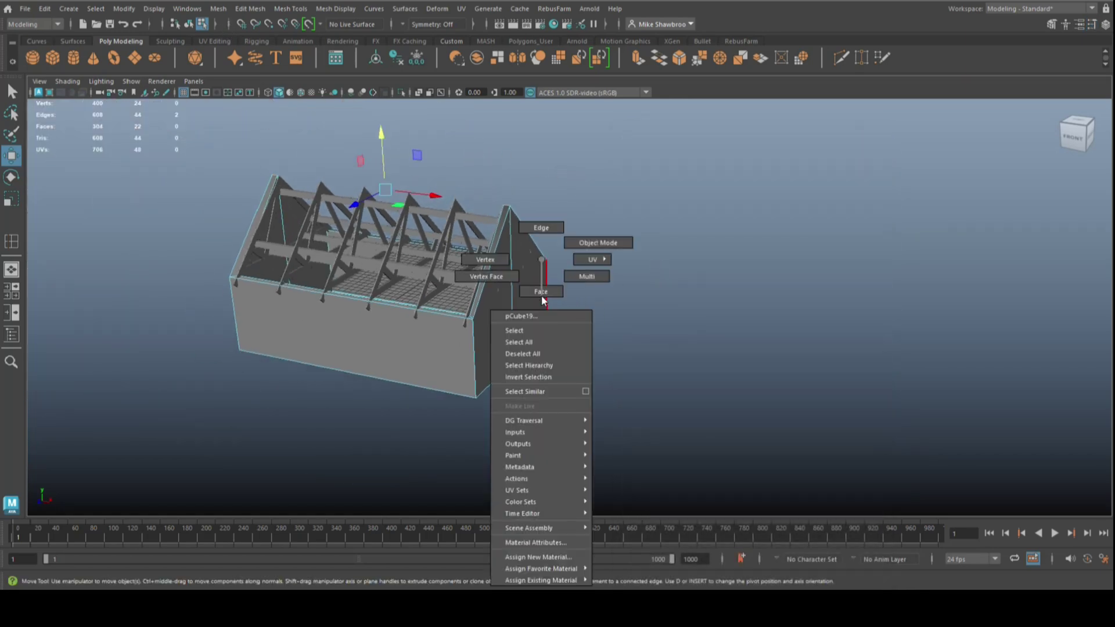
{"action": "mouse_move", "coordinate": [531, 318]}
{"action": "right_mouse_down"}
{"action": "mouse_move", "coordinate": [524, 587]}
{"action": "mouse_move", "coordinate": [525, 557]}
{"action": "right_mouse_up"}
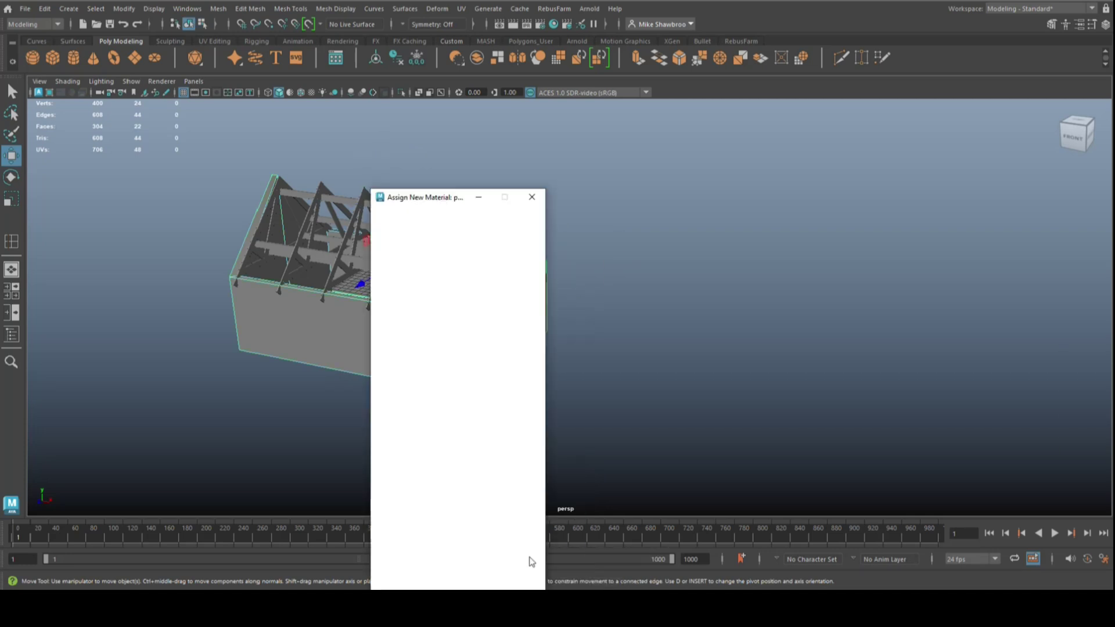
{"action": "left_click", "coordinate": [460, 264]}
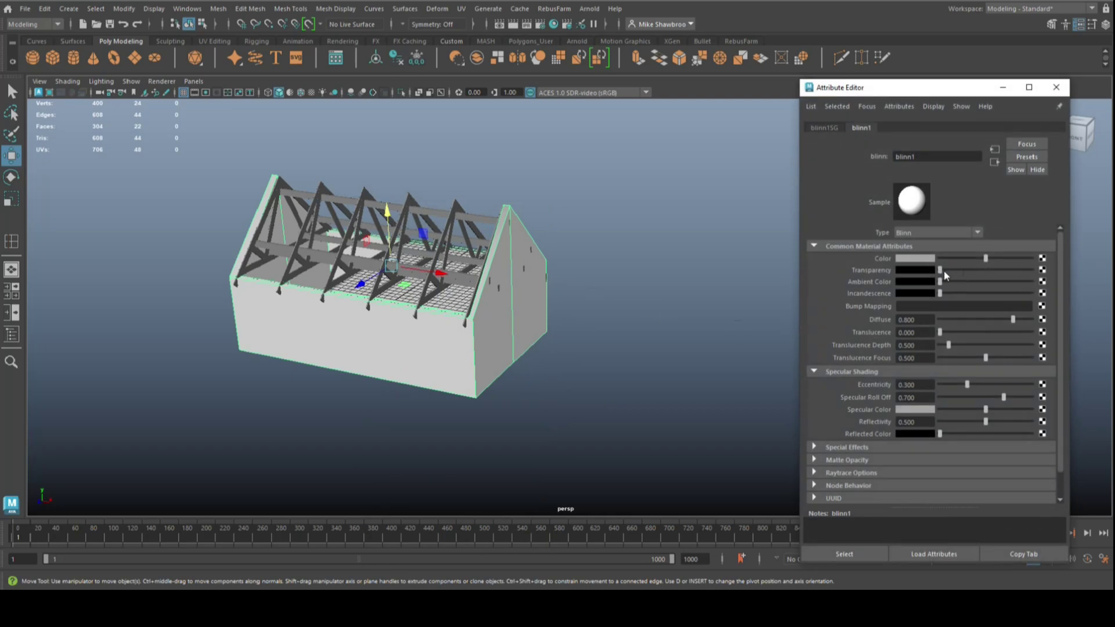
- Raise the blinn1 transparency so the trusses show through the house walls
{"action": "left_click_drag", "start_coordinate": [941, 274], "coordinate": [1008, 282]}
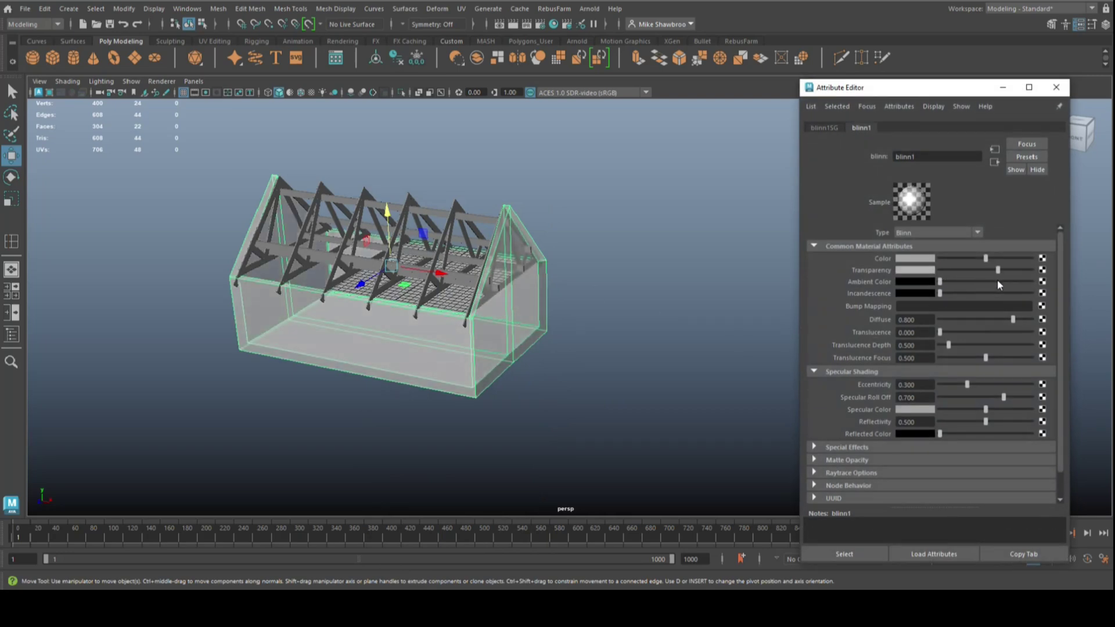
{"action": "left_click", "coordinate": [649, 384]}
{"action": "mouse_move", "coordinate": [608, 403]}
{"action": "left_mouse_down", "text": "alt"}
{"action": "mouse_move", "coordinate": [612, 381]}
{"action": "mouse_move", "coordinate": [566, 346]}
{"action": "mouse_move", "coordinate": [534, 388]}
{"action": "mouse_move", "coordinate": [583, 399]}
{"action": "mouse_move", "coordinate": [559, 385]}
{"action": "mouse_move", "coordinate": [657, 425]}
{"action": "mouse_move", "coordinate": [649, 412]}
{"action": "left_mouse_up", "text": "alt"}
{"action": "scroll", "coordinate": [649, 412], "scroll_direction": "up", "scroll_amount": 3}
{"action": "scroll", "coordinate": [659, 409], "scroll_direction": "up", "scroll_amount": 2}
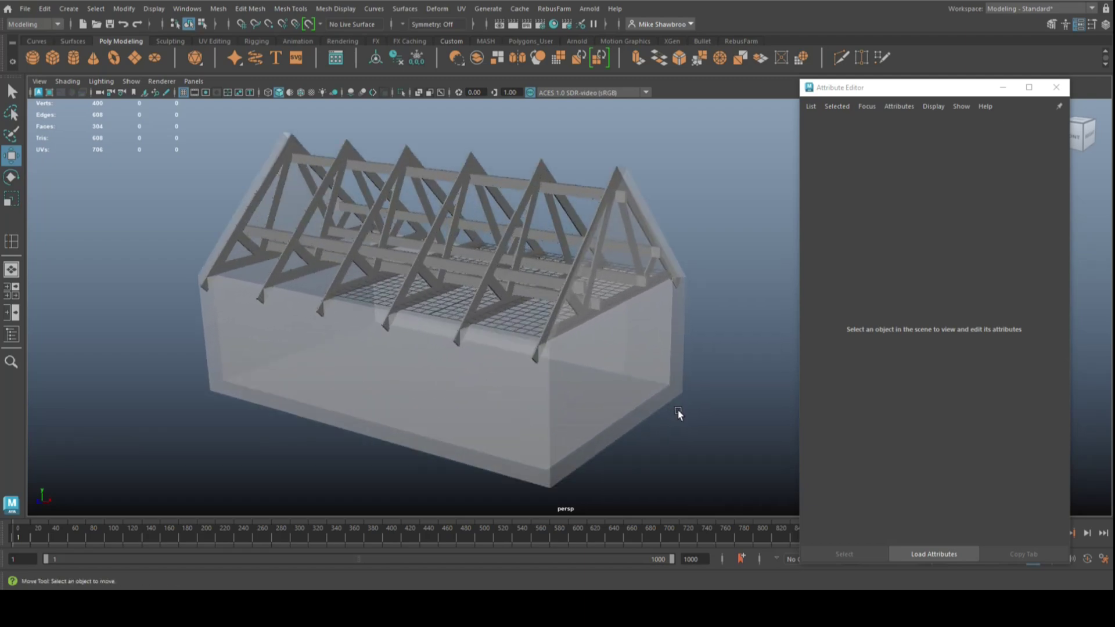
{"action": "scroll", "coordinate": [677, 410], "scroll_direction": "up", "scroll_amount": 2}
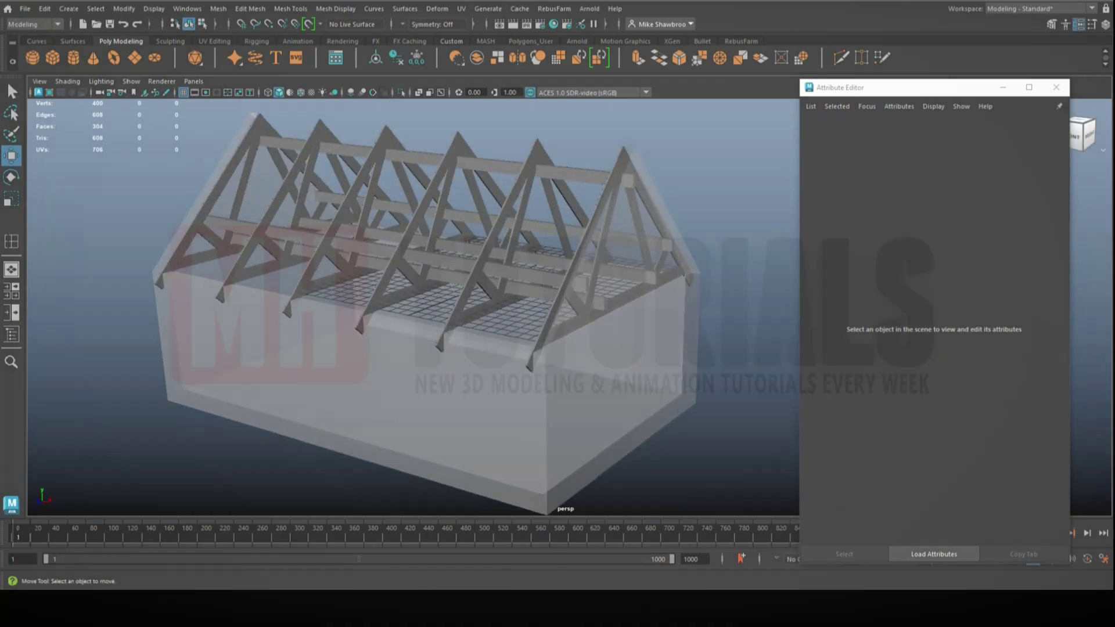